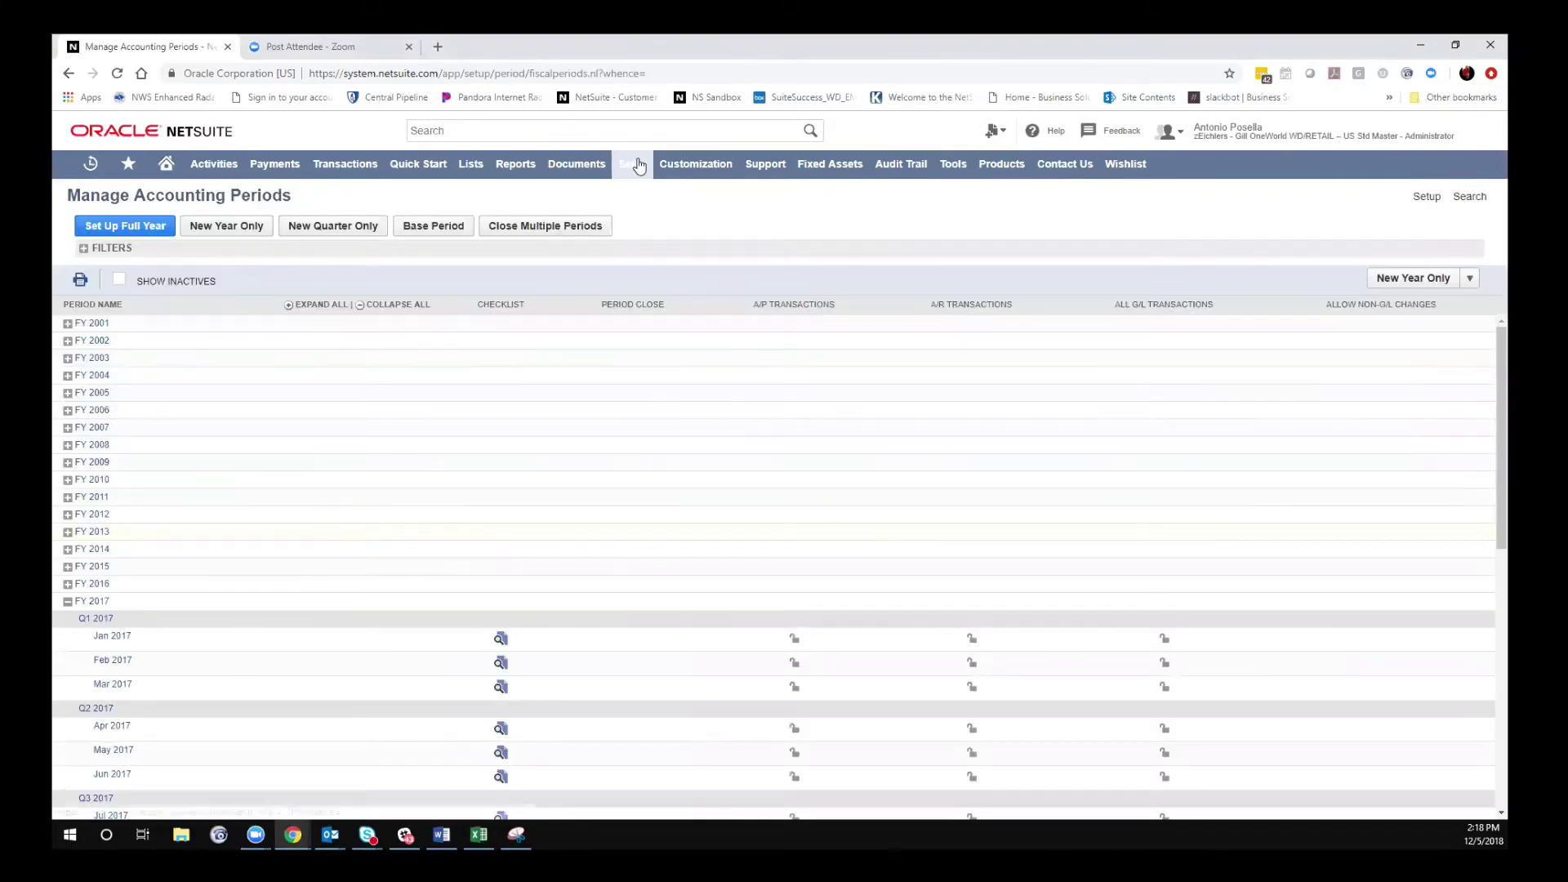
- Open the Manage Accounting Periods page and expand FY 2015 to review the lock and close status of its months
mouse_move(640, 166)
mouse_move(756, 249)
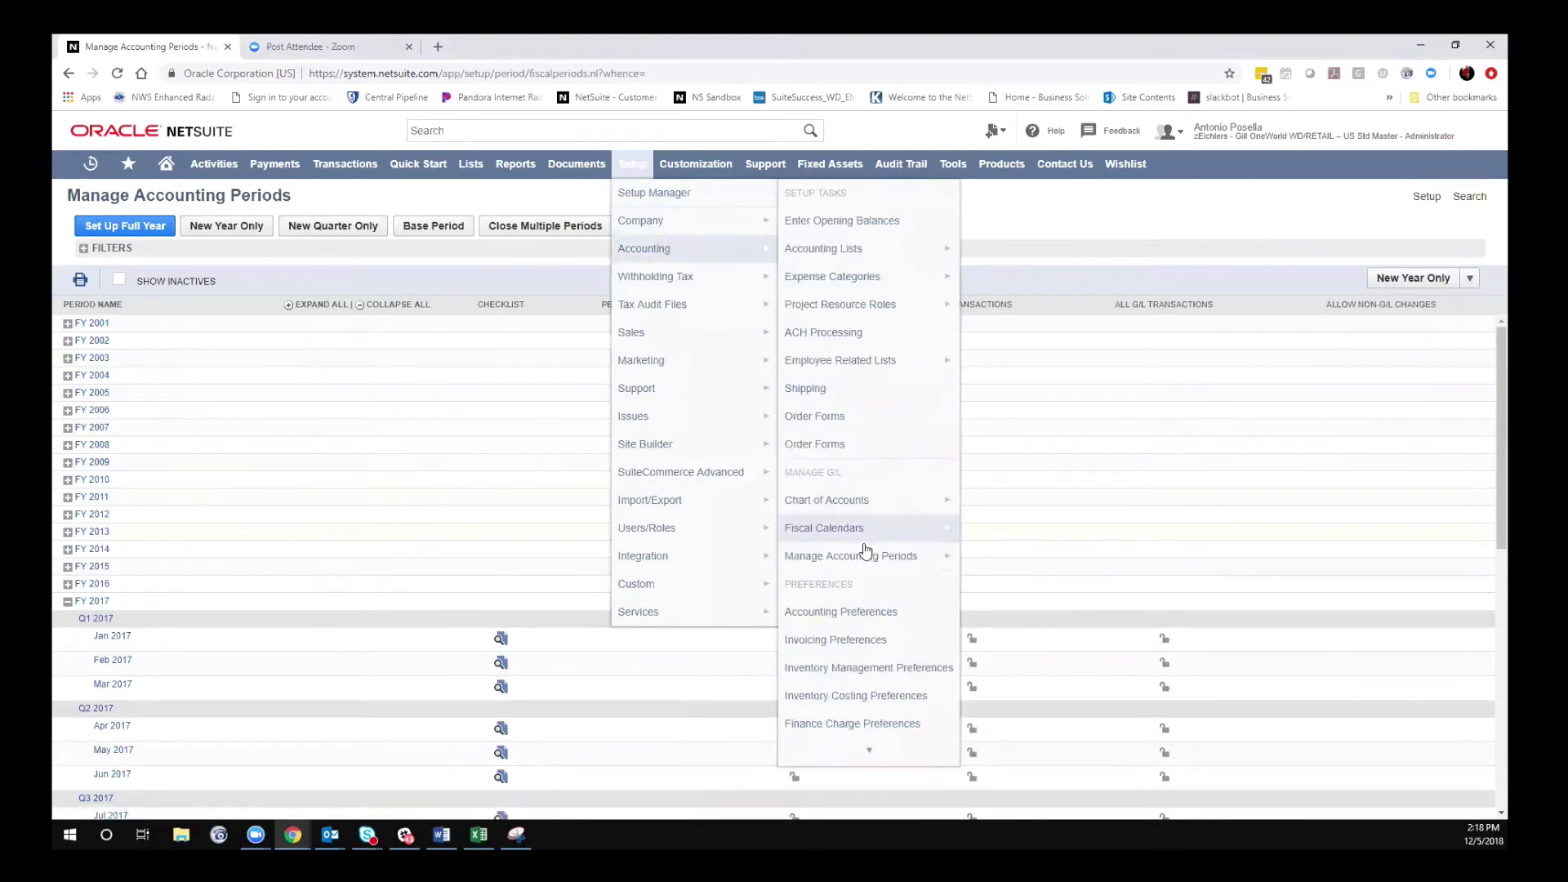
mouse_move(860, 557)
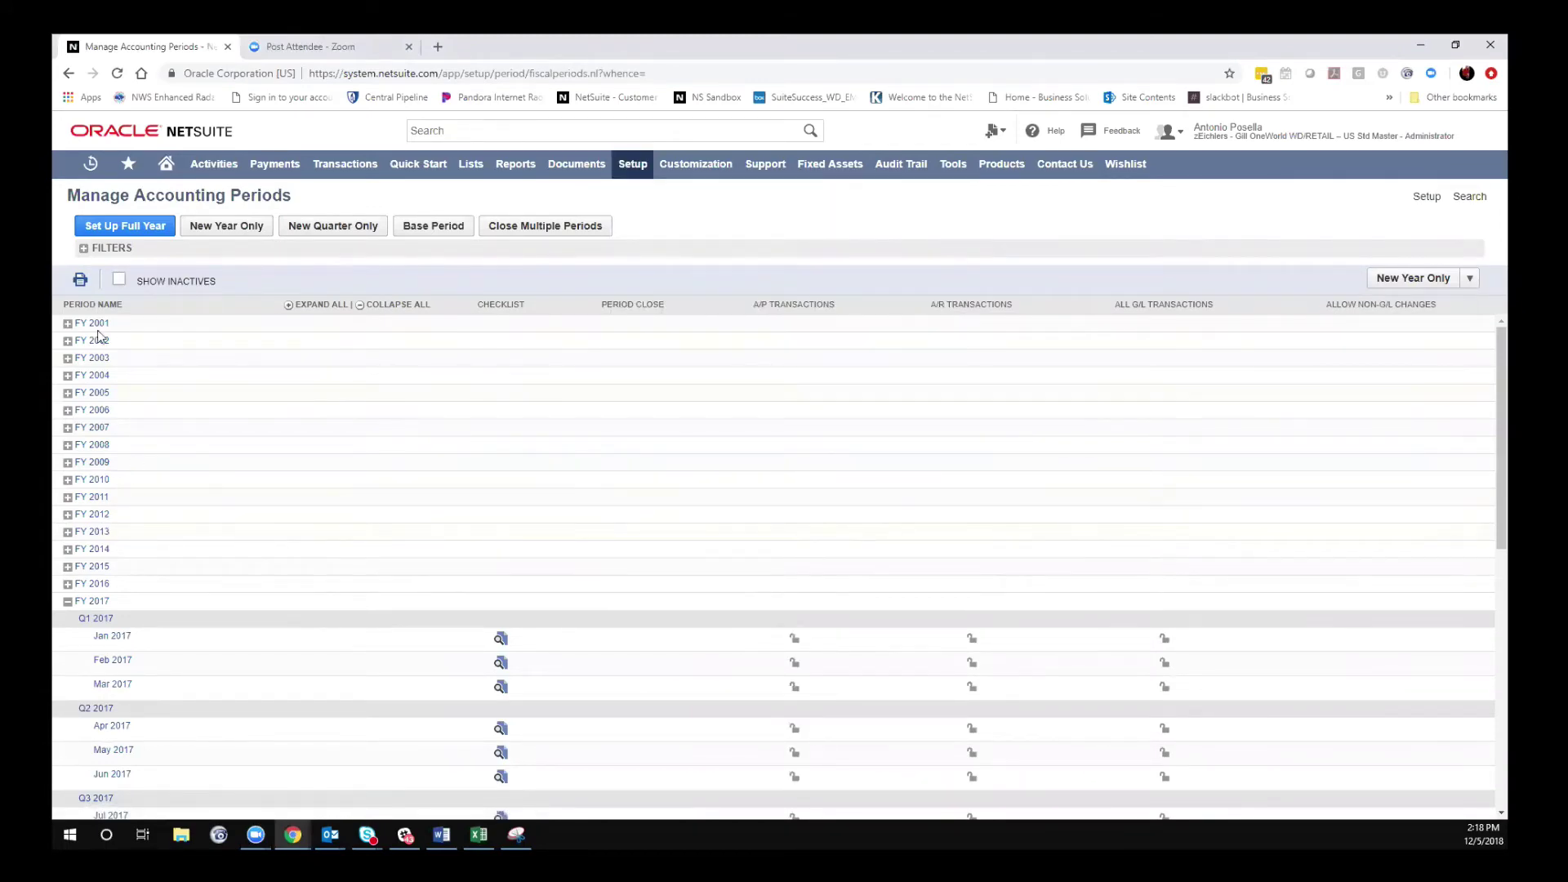
scroll(164, 683, "down", 5)
scroll(473, 706, "up", 5)
left_click(68, 569)
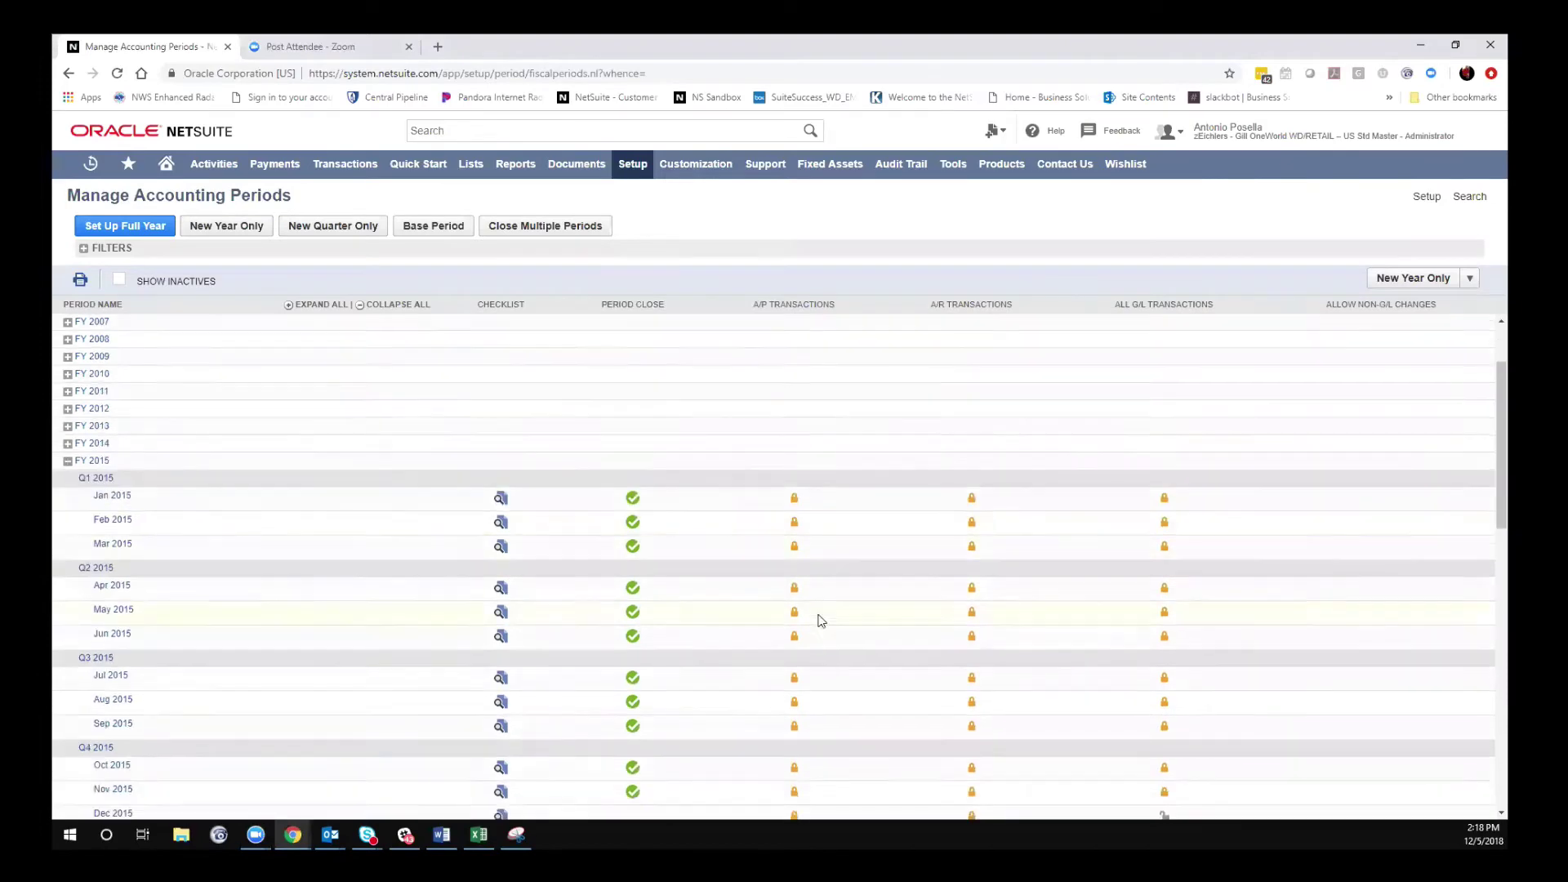
scroll(808, 629, "down", 4)
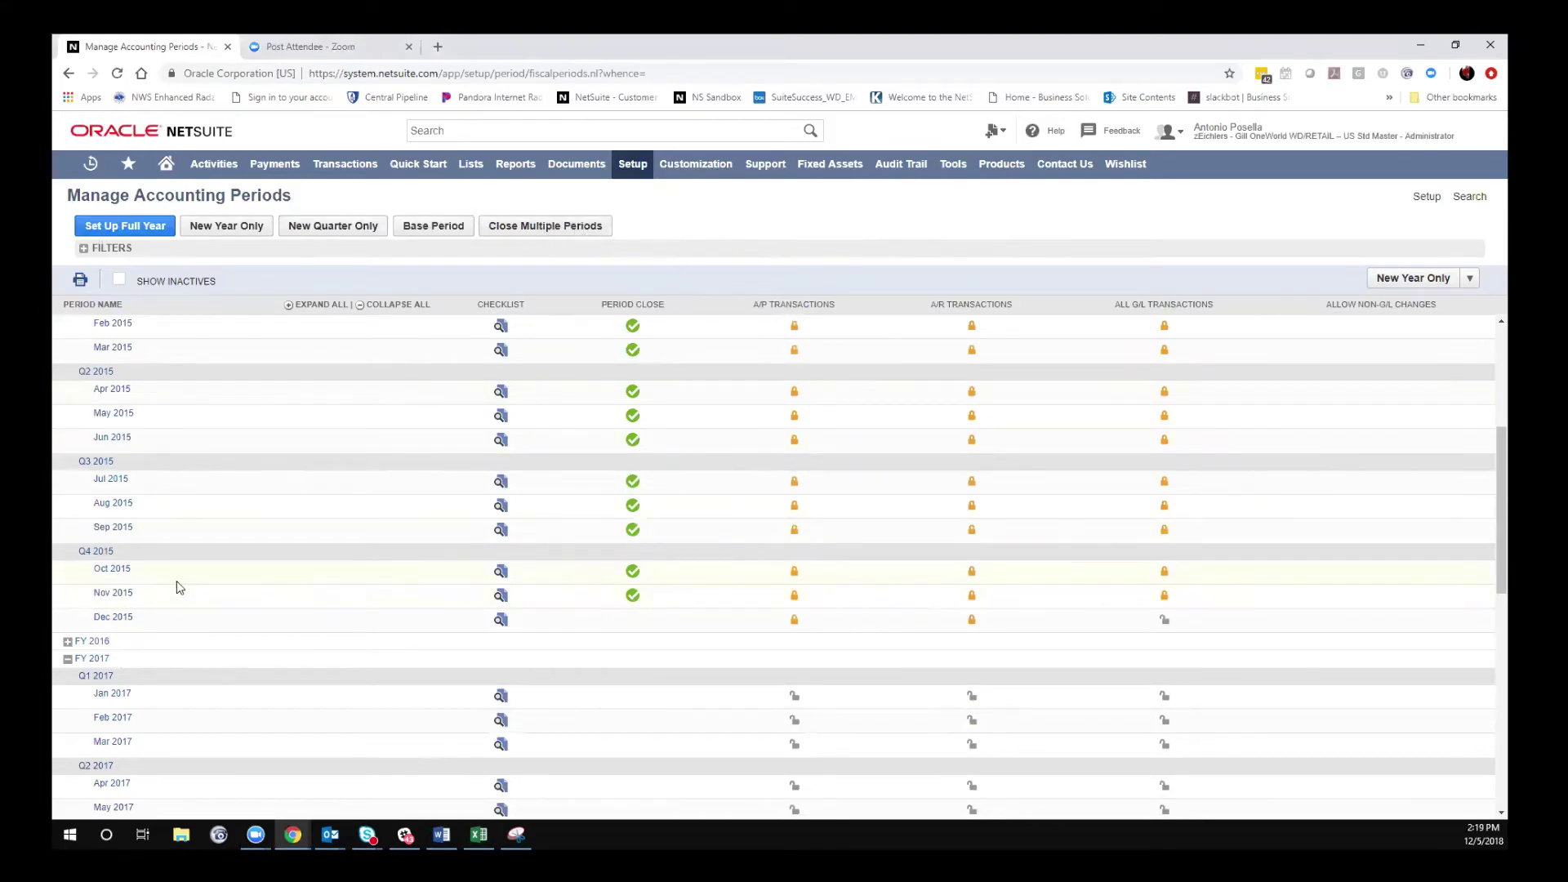
scroll(163, 414, "up", 4)
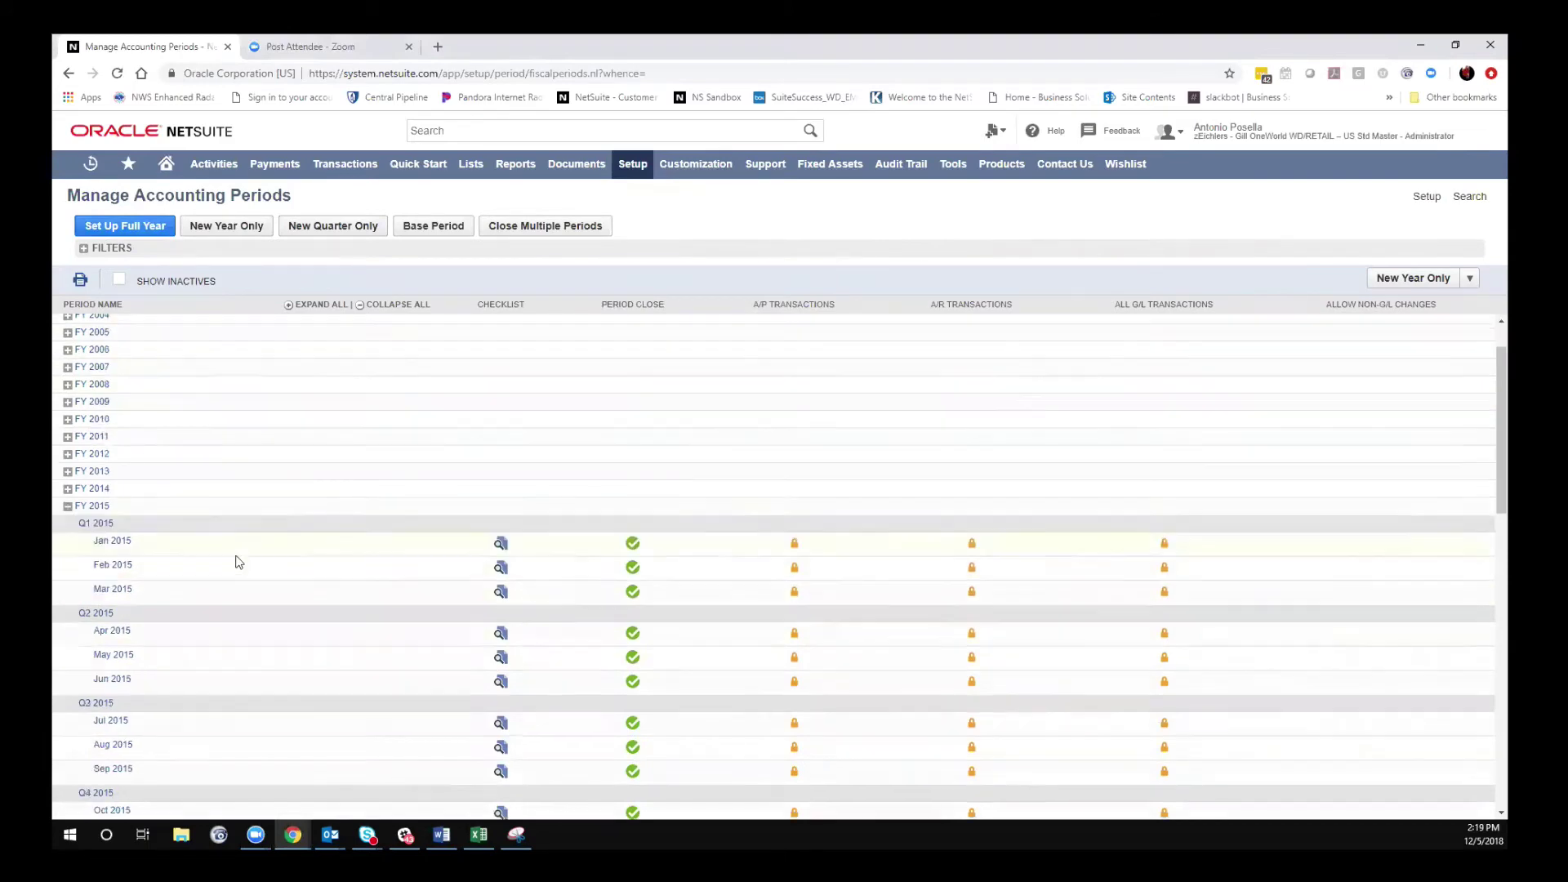
scroll(235, 561, "down", 5)
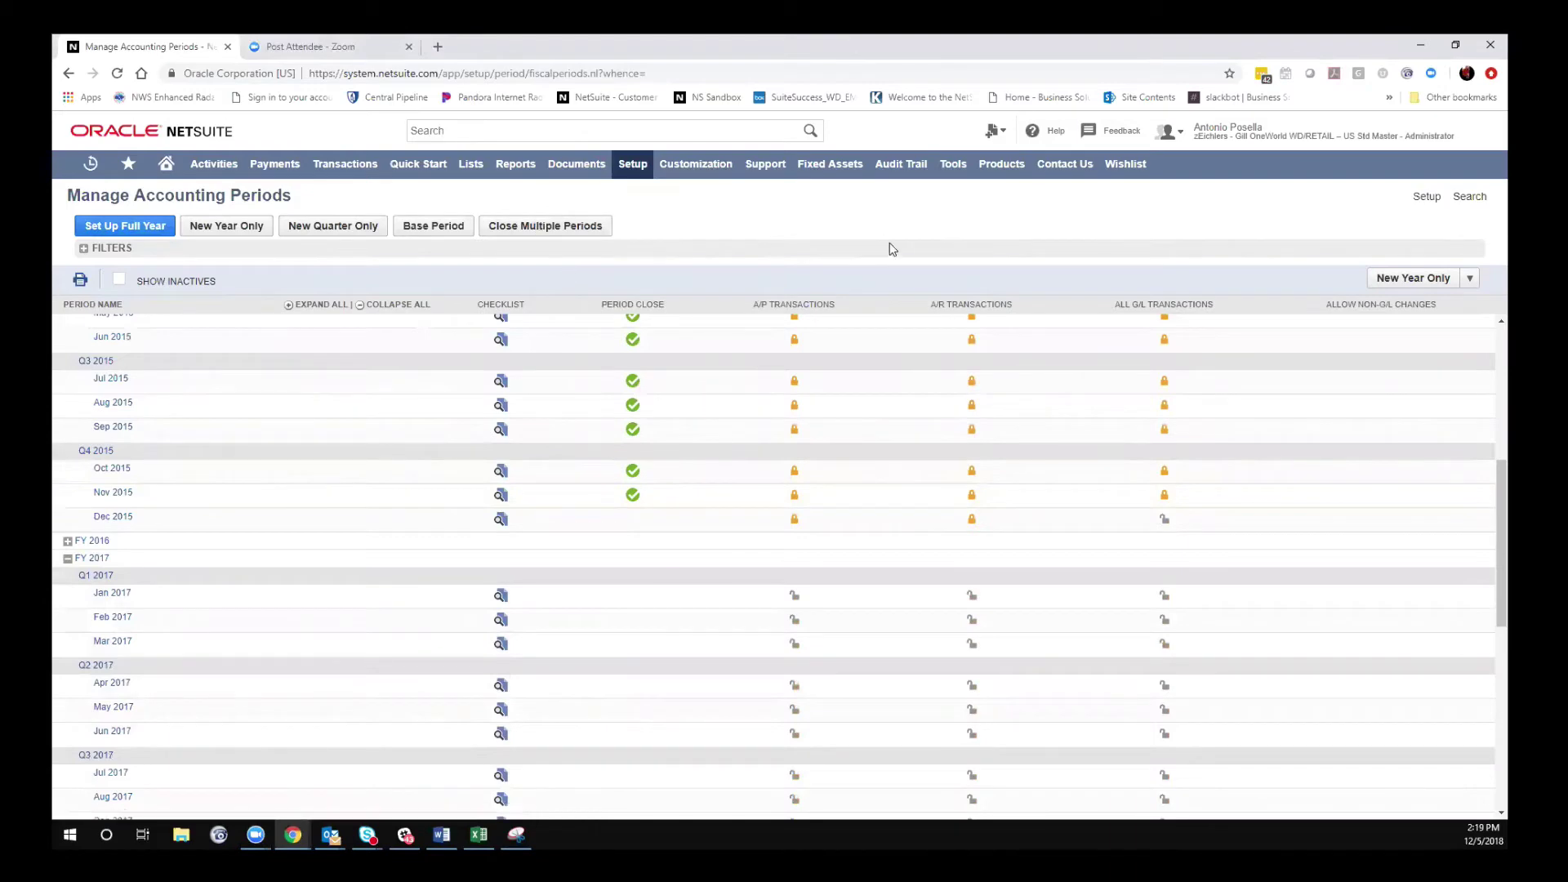
- View the Close Multiple Periods dialog and cancel it without closing any period
left_click(537, 225)
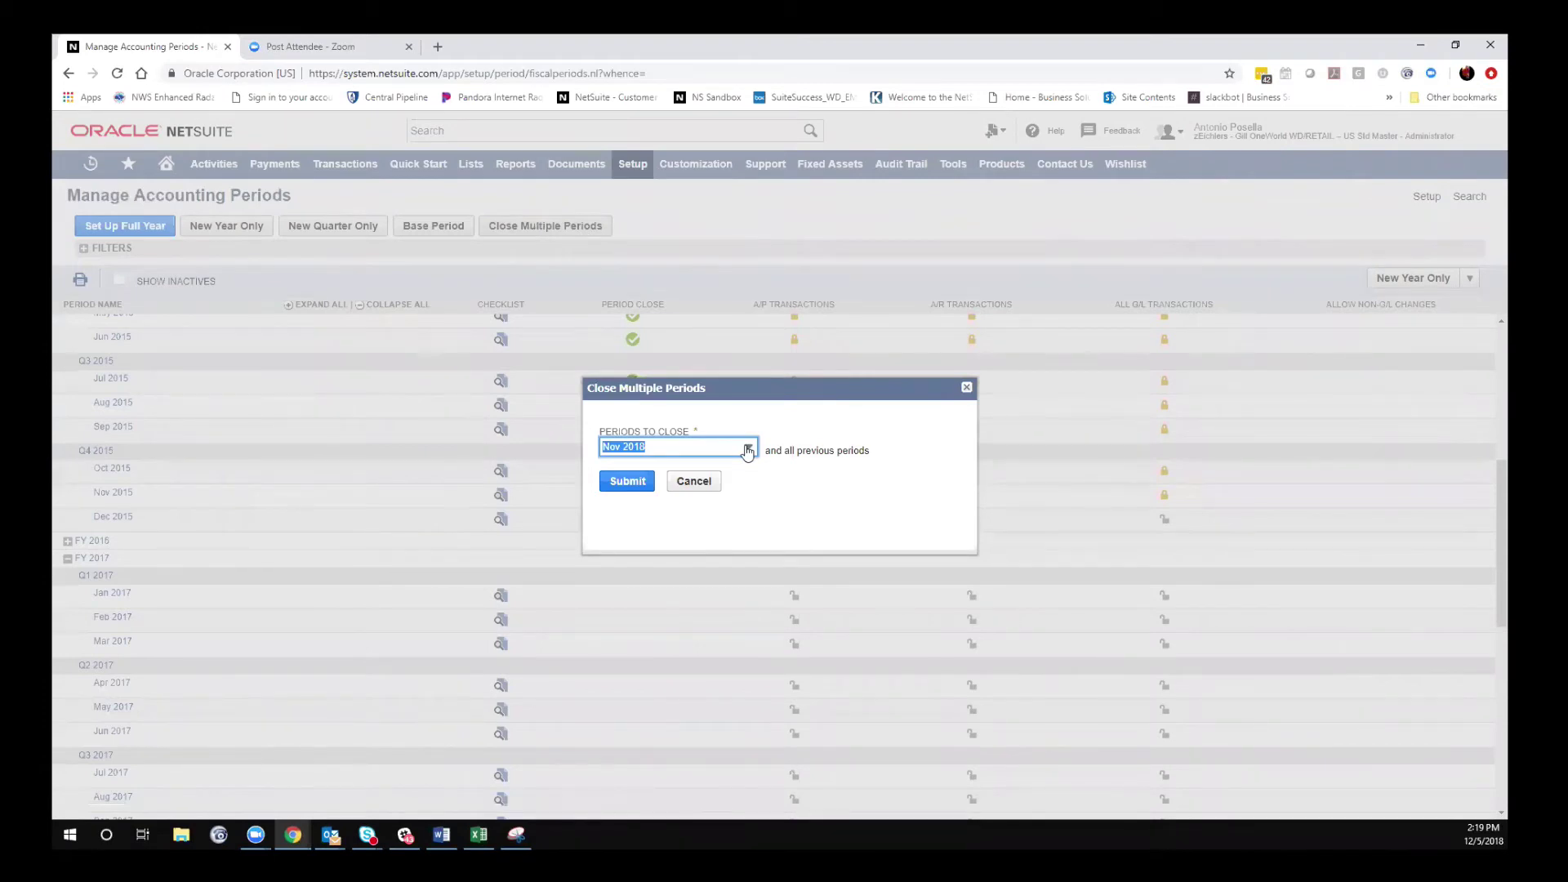
left_click(706, 483)
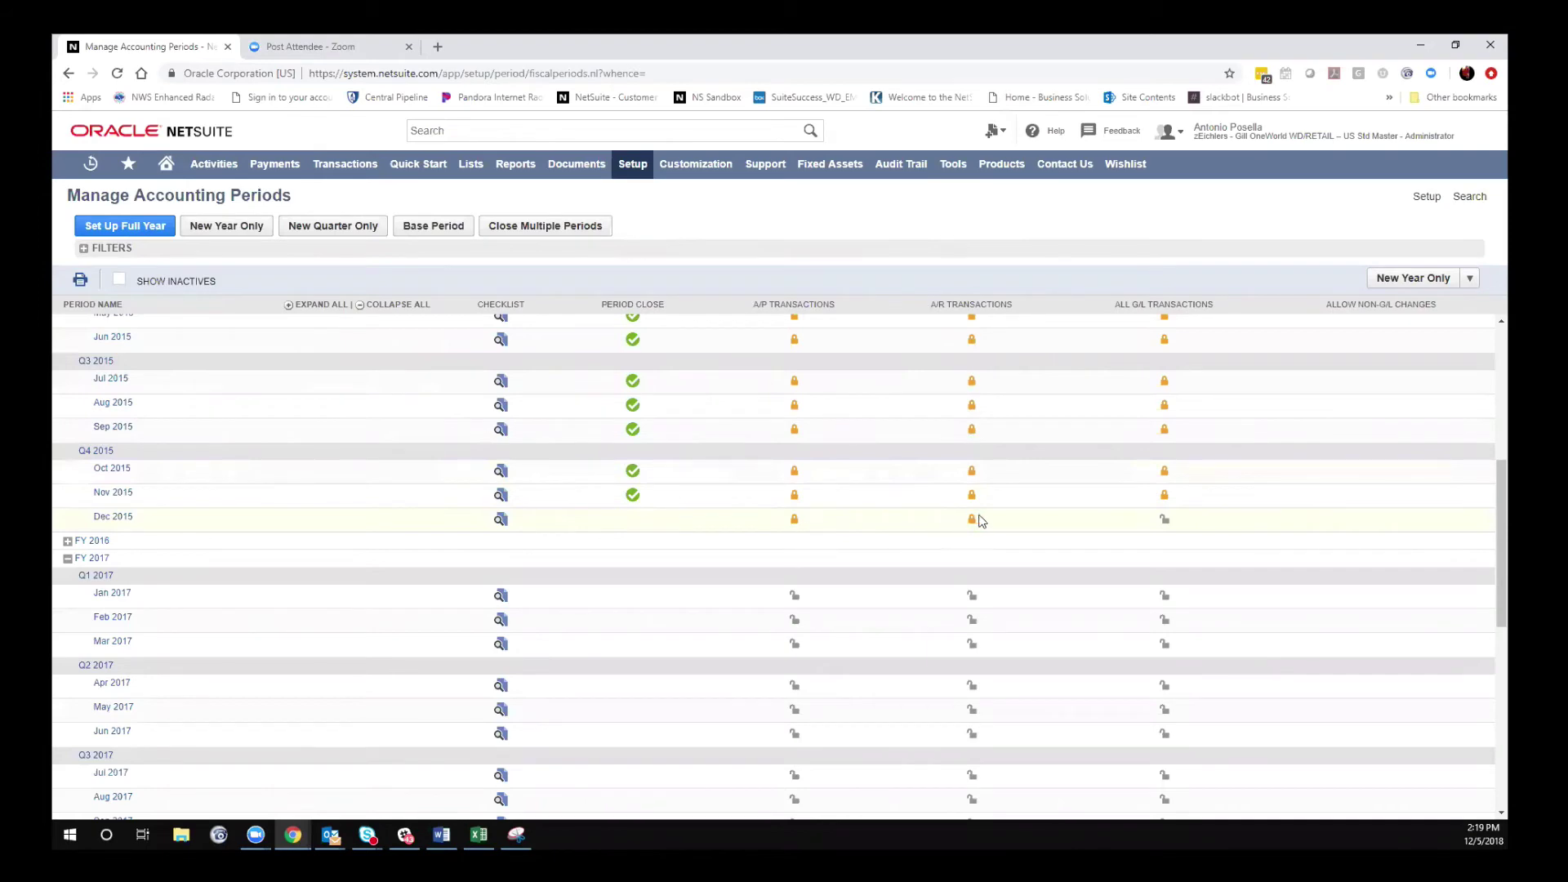
- Open the Dec 2015 period close checklist and review its Lock A/R, Lock A/P and Lock All tasks
left_click(503, 520)
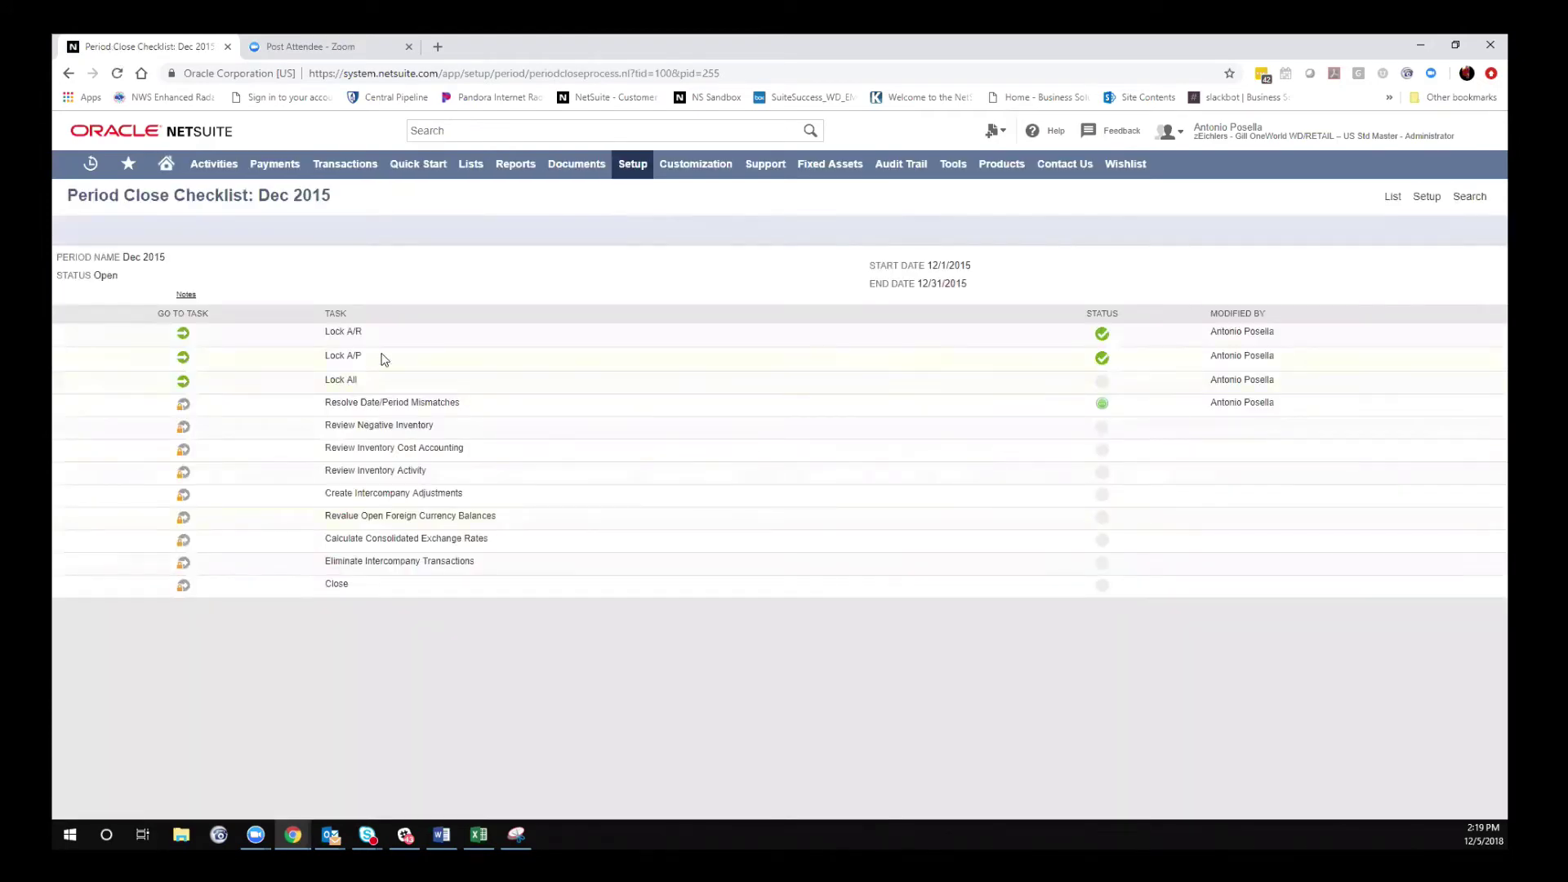
triple_click(377, 337)
left_click(375, 360)
left_click(388, 361)
triple_click(356, 355)
left_click(375, 336)
left_click_drag(367, 337, 321, 338)
left_click(413, 374)
left_click_drag(370, 384, 318, 385)
left_click(461, 388)
left_click_drag(384, 363, 331, 338)
left_click(304, 299)
- Review the subsidiary locks in the Dec 2015 Lock A/R task, then cancel back to the checklist
left_click(180, 337)
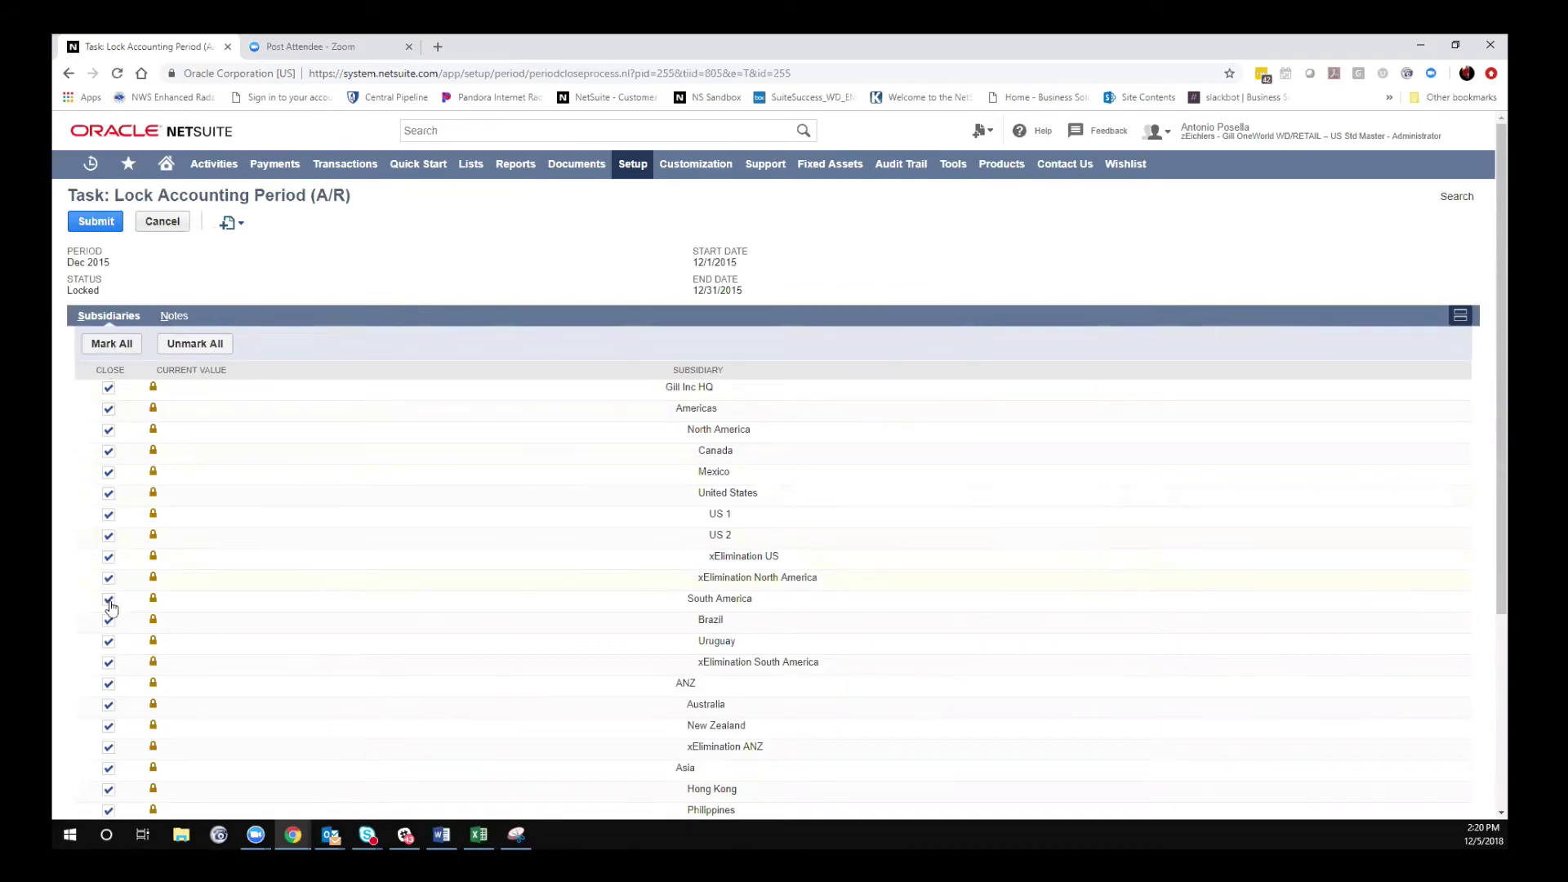
scroll(111, 613, "down", 3)
scroll(115, 631, "up", 3)
left_click(161, 223)
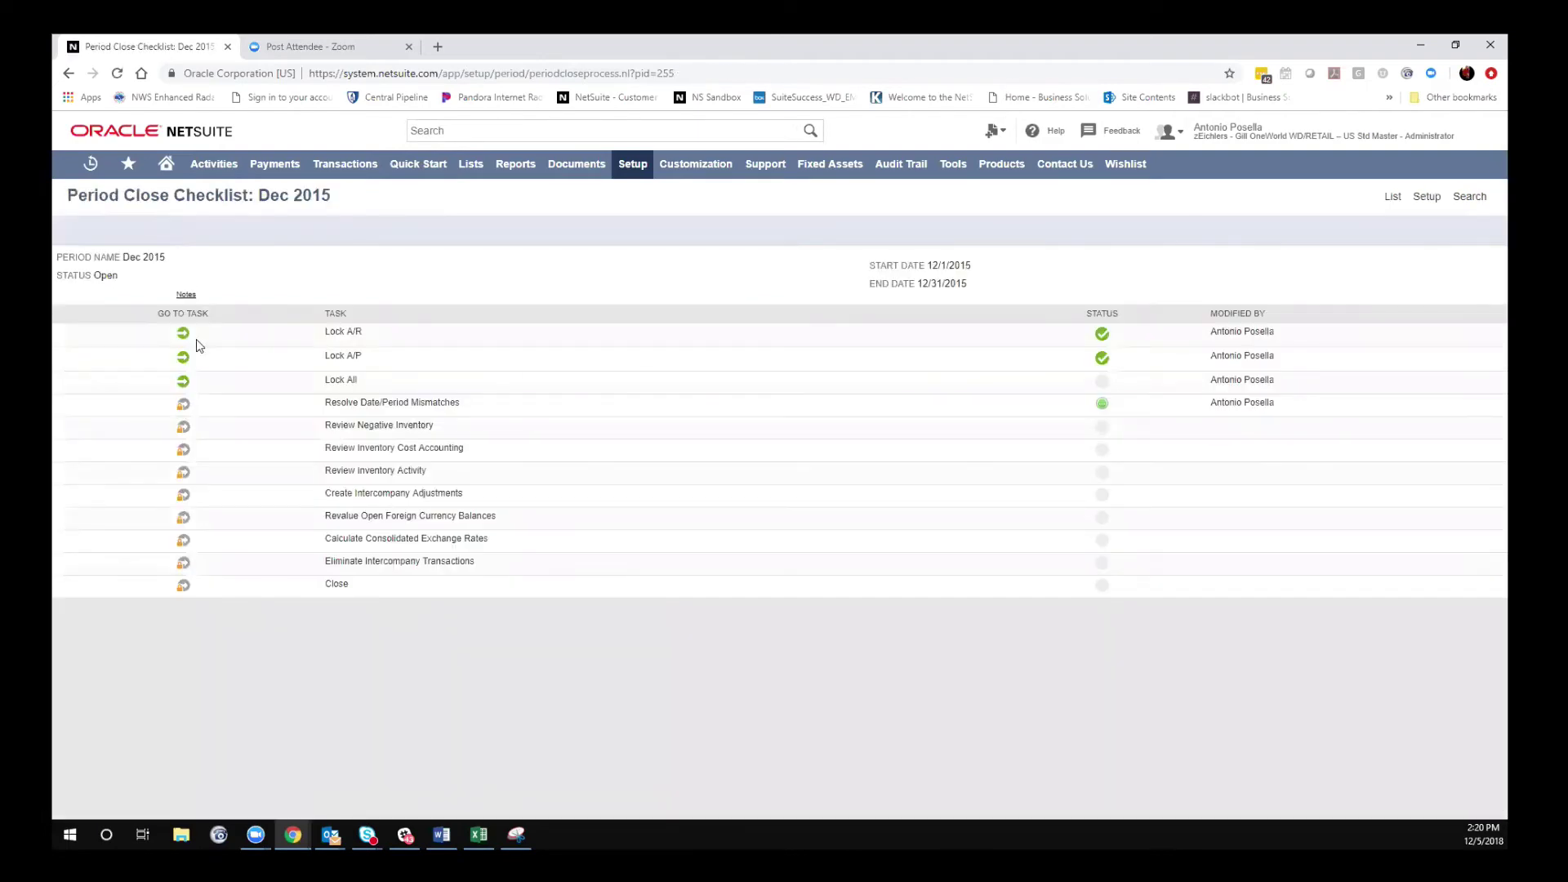
- Inspect the subsidiary locks in the Lock A/P and Lock All tasks, returning to the checklist without changes
left_click(183, 358)
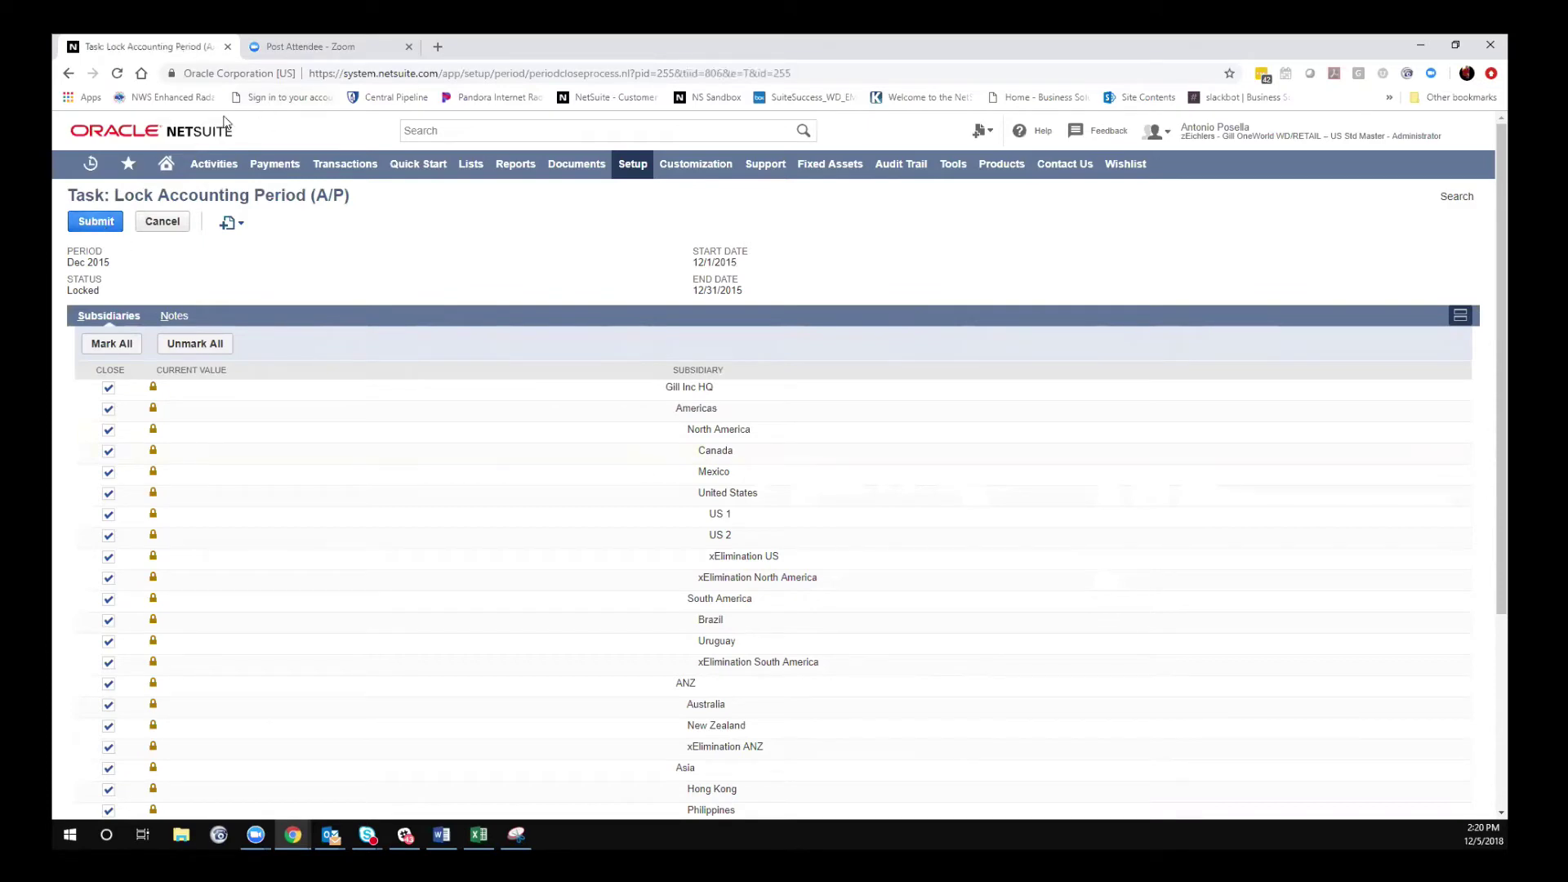
left_click(70, 75)
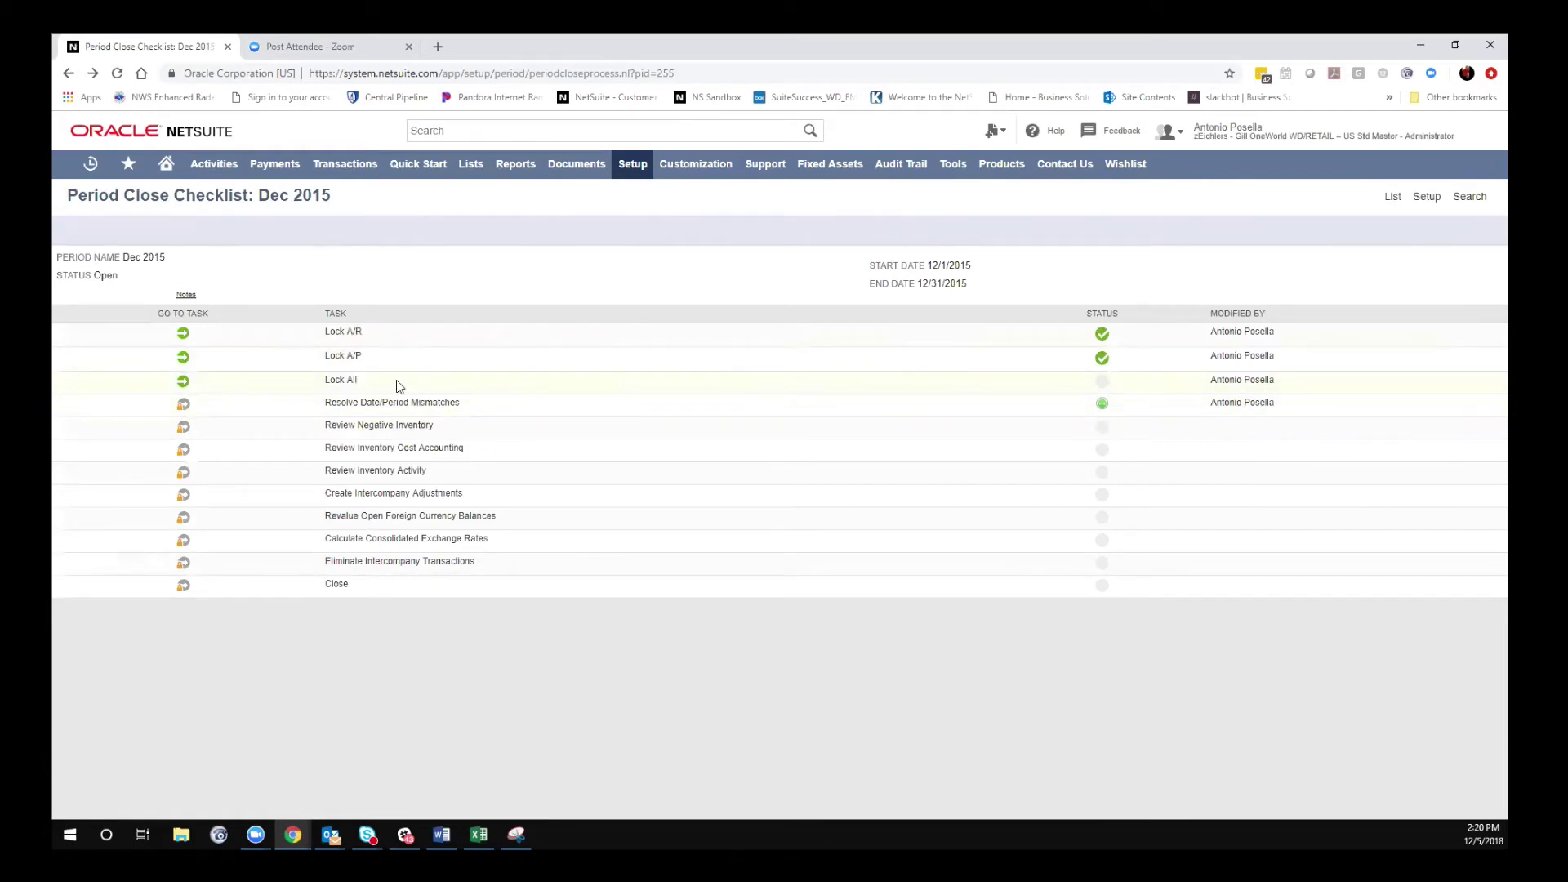
left_click(183, 389)
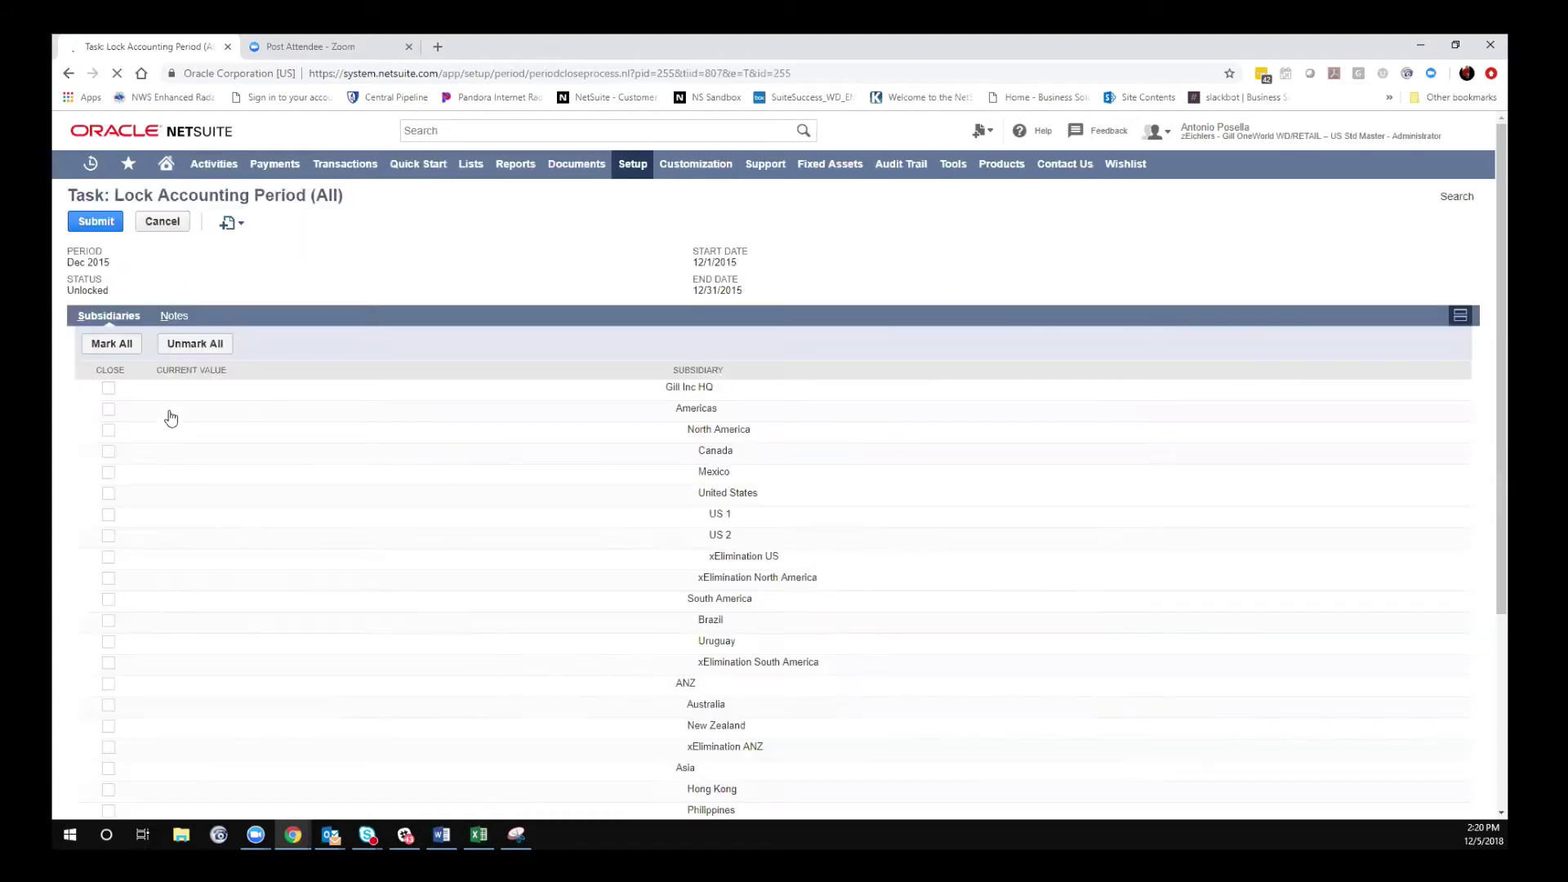
left_click(174, 231)
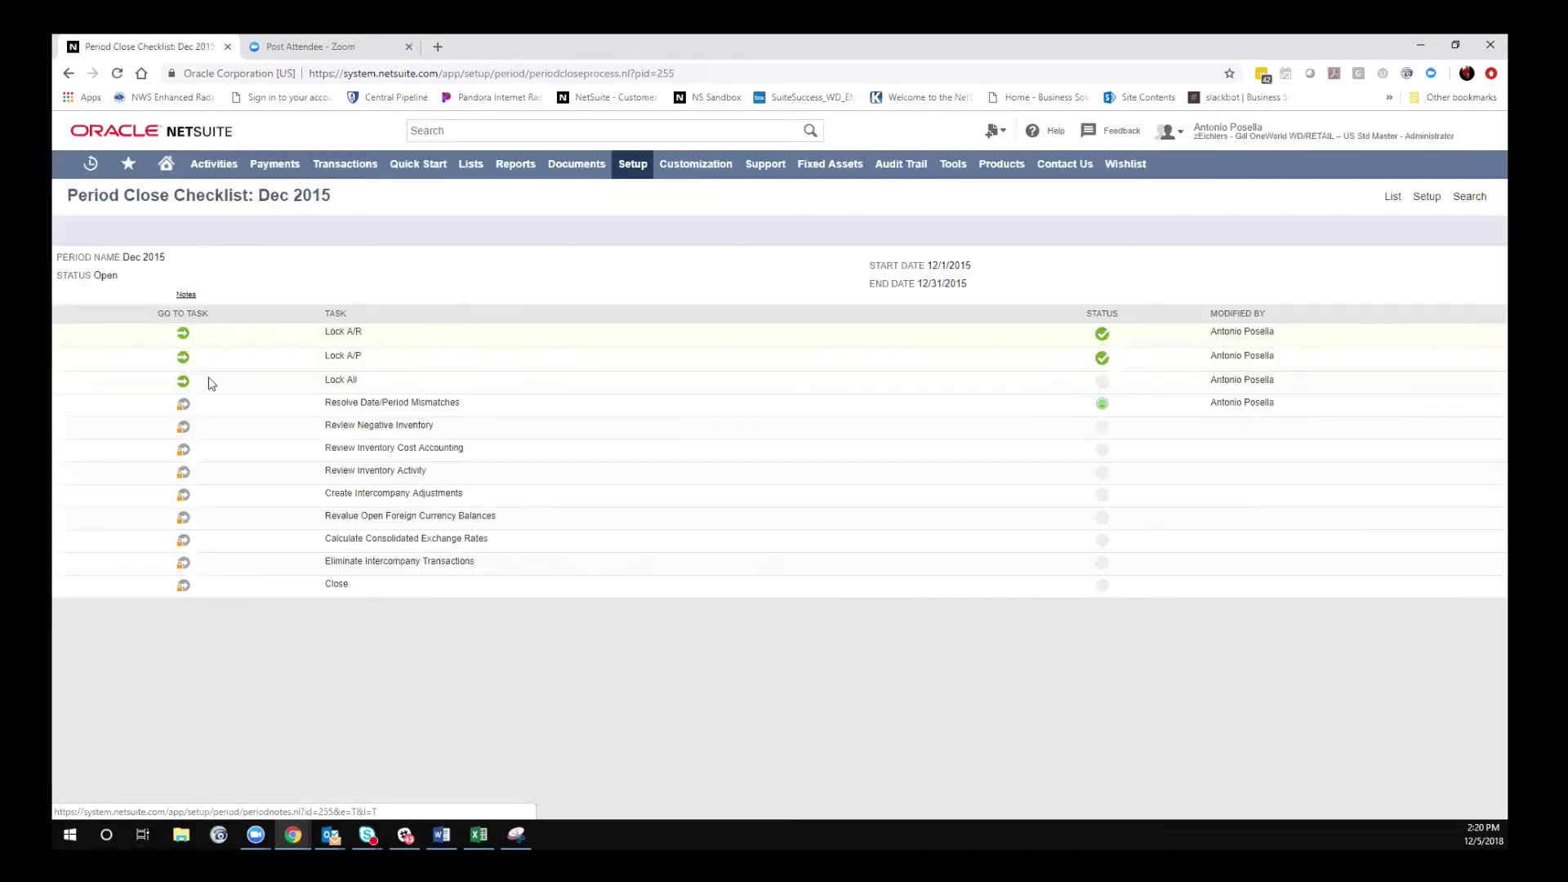
- In the Lock All task, mark Gill Inc HQ, Americas and North America for closing and submit
mouse_move(162, 407)
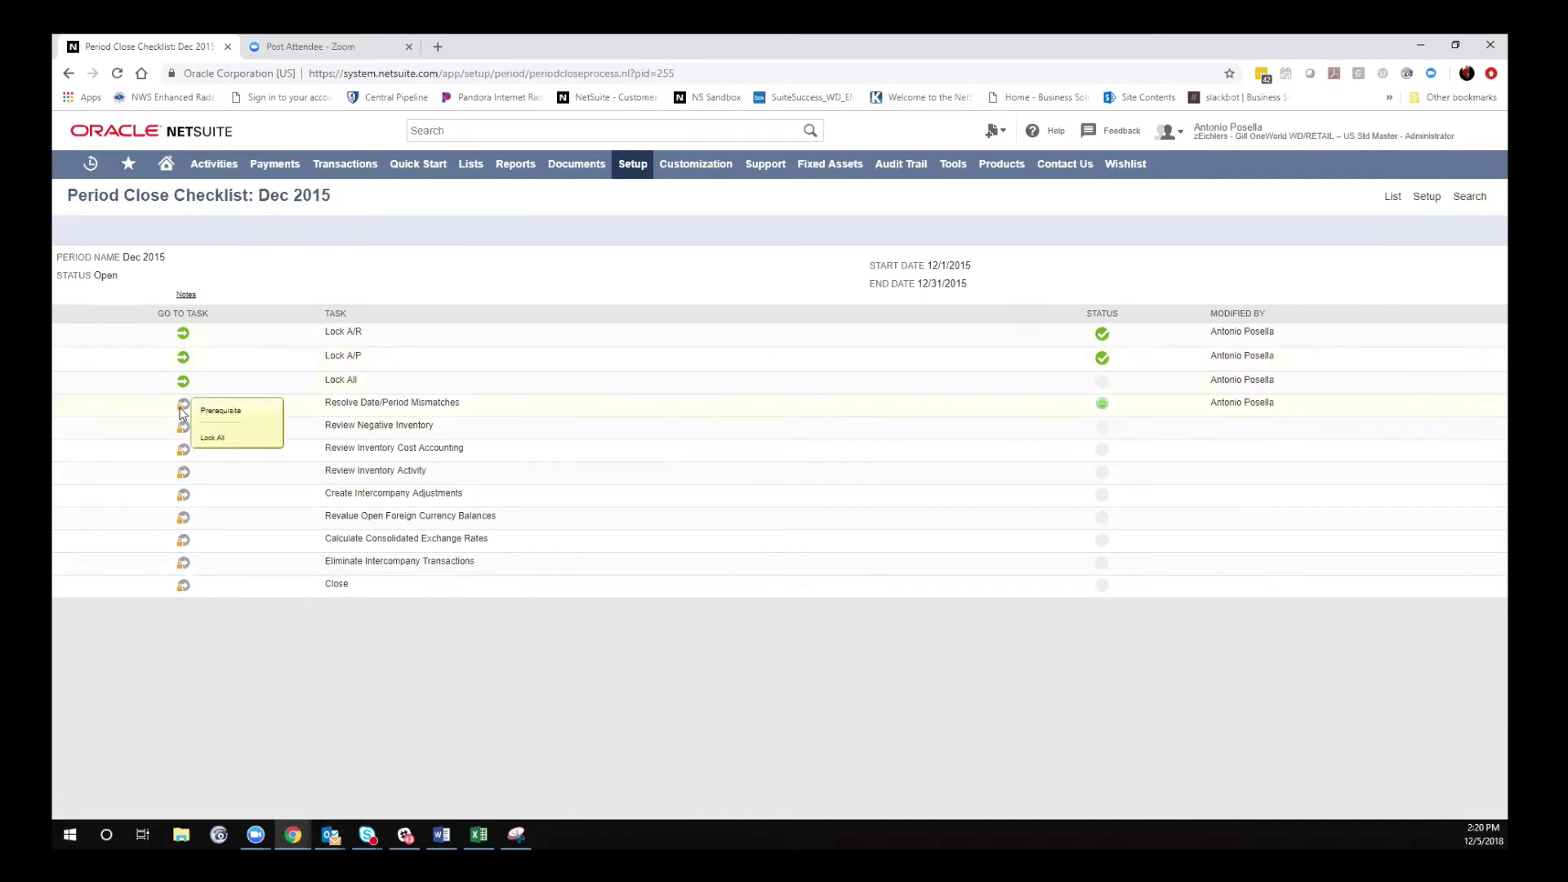
left_click(183, 381)
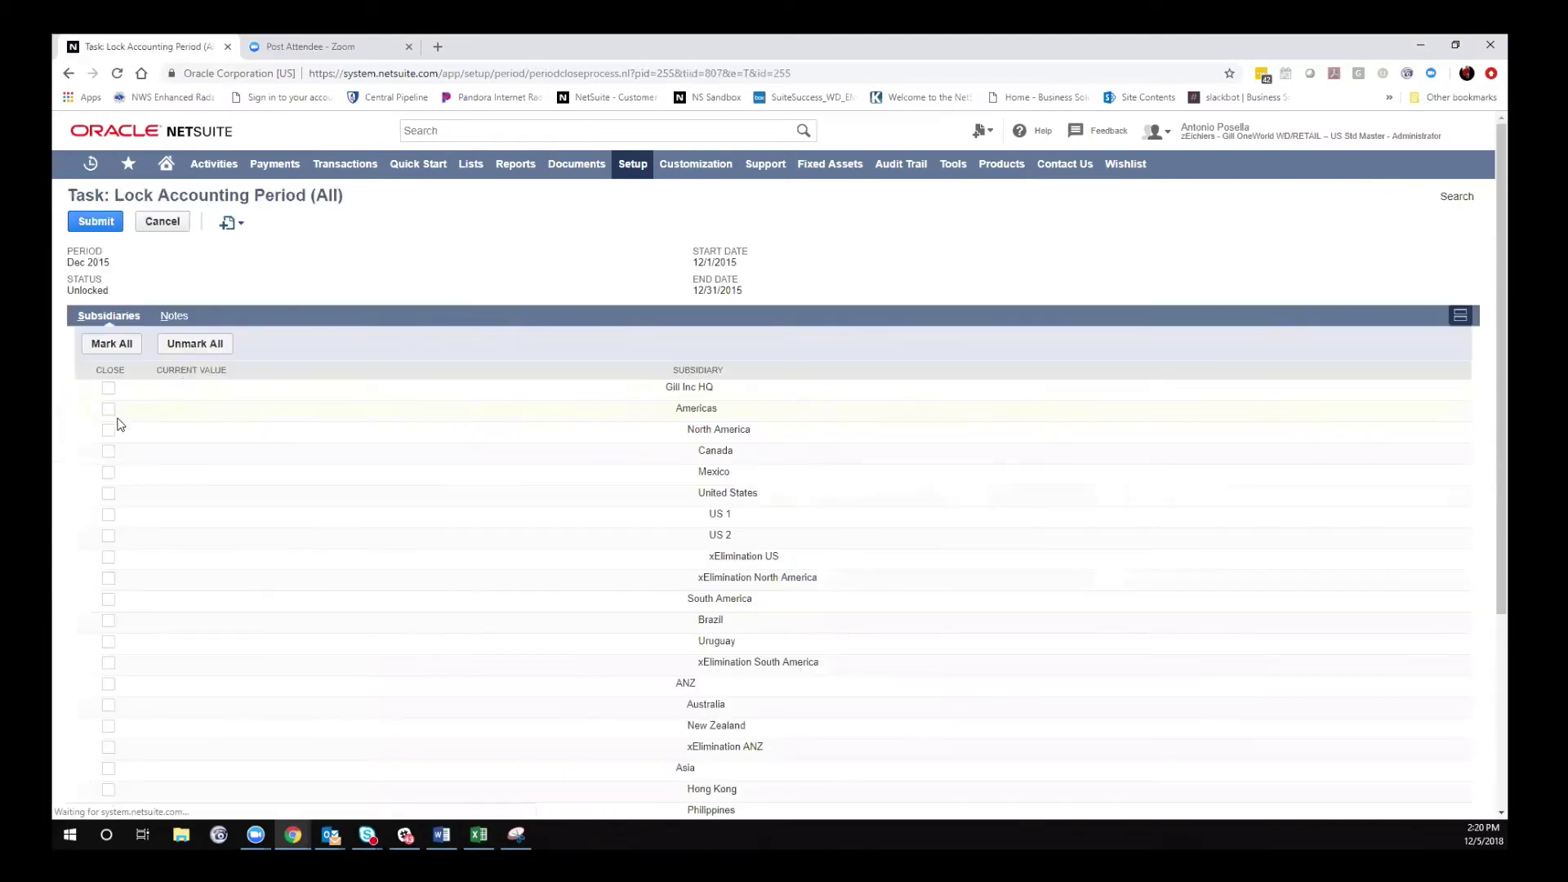
left_click(109, 431)
left_click(109, 388)
left_click(109, 409)
left_click(95, 222)
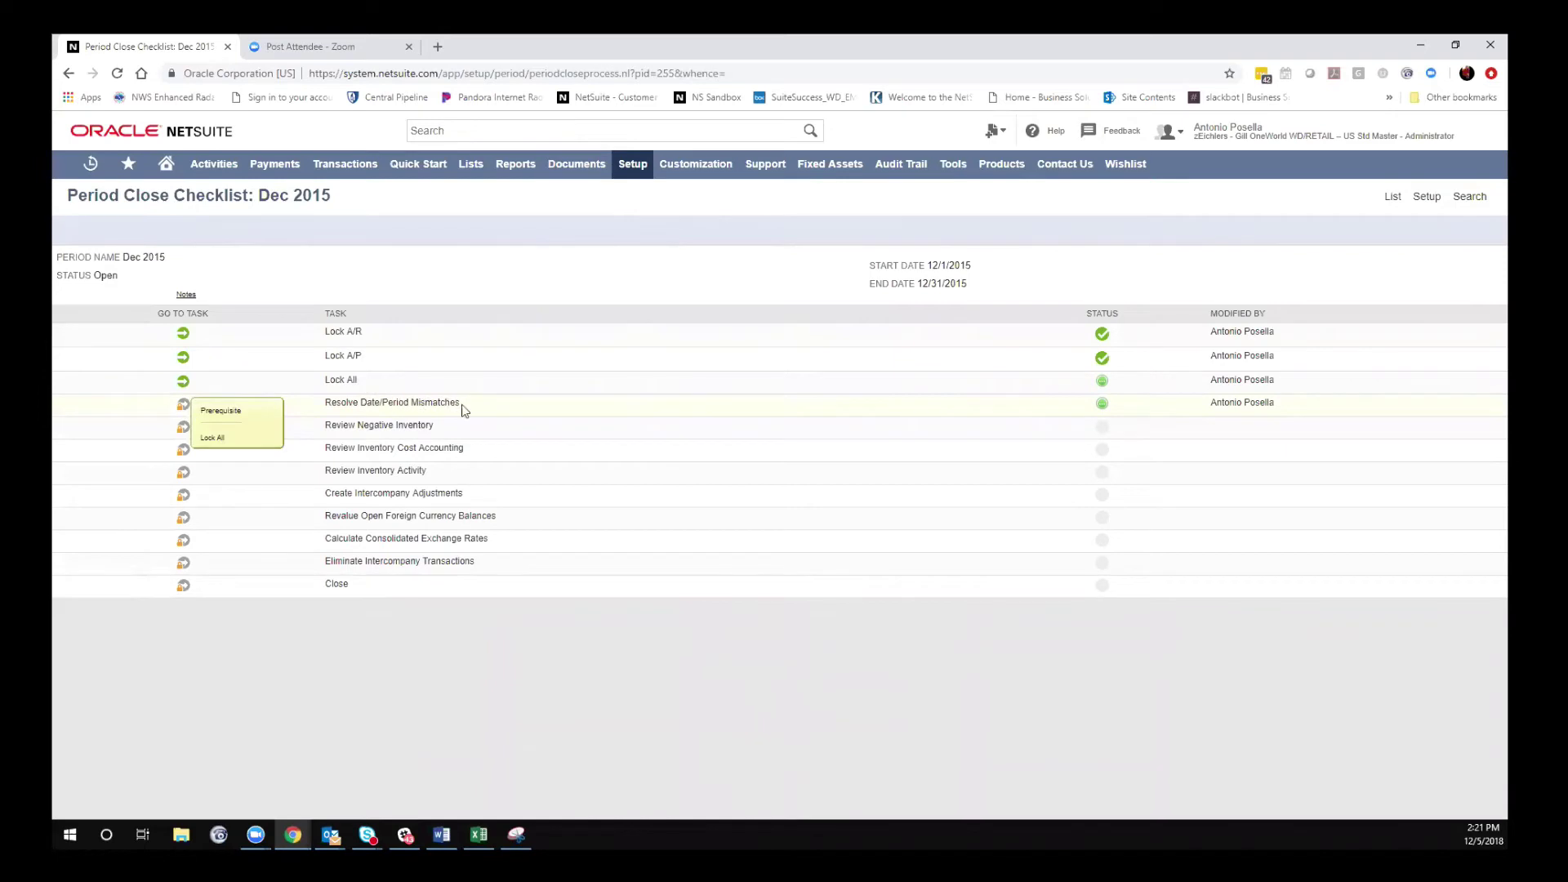
left_click_drag(352, 591, 308, 409)
left_click(347, 646)
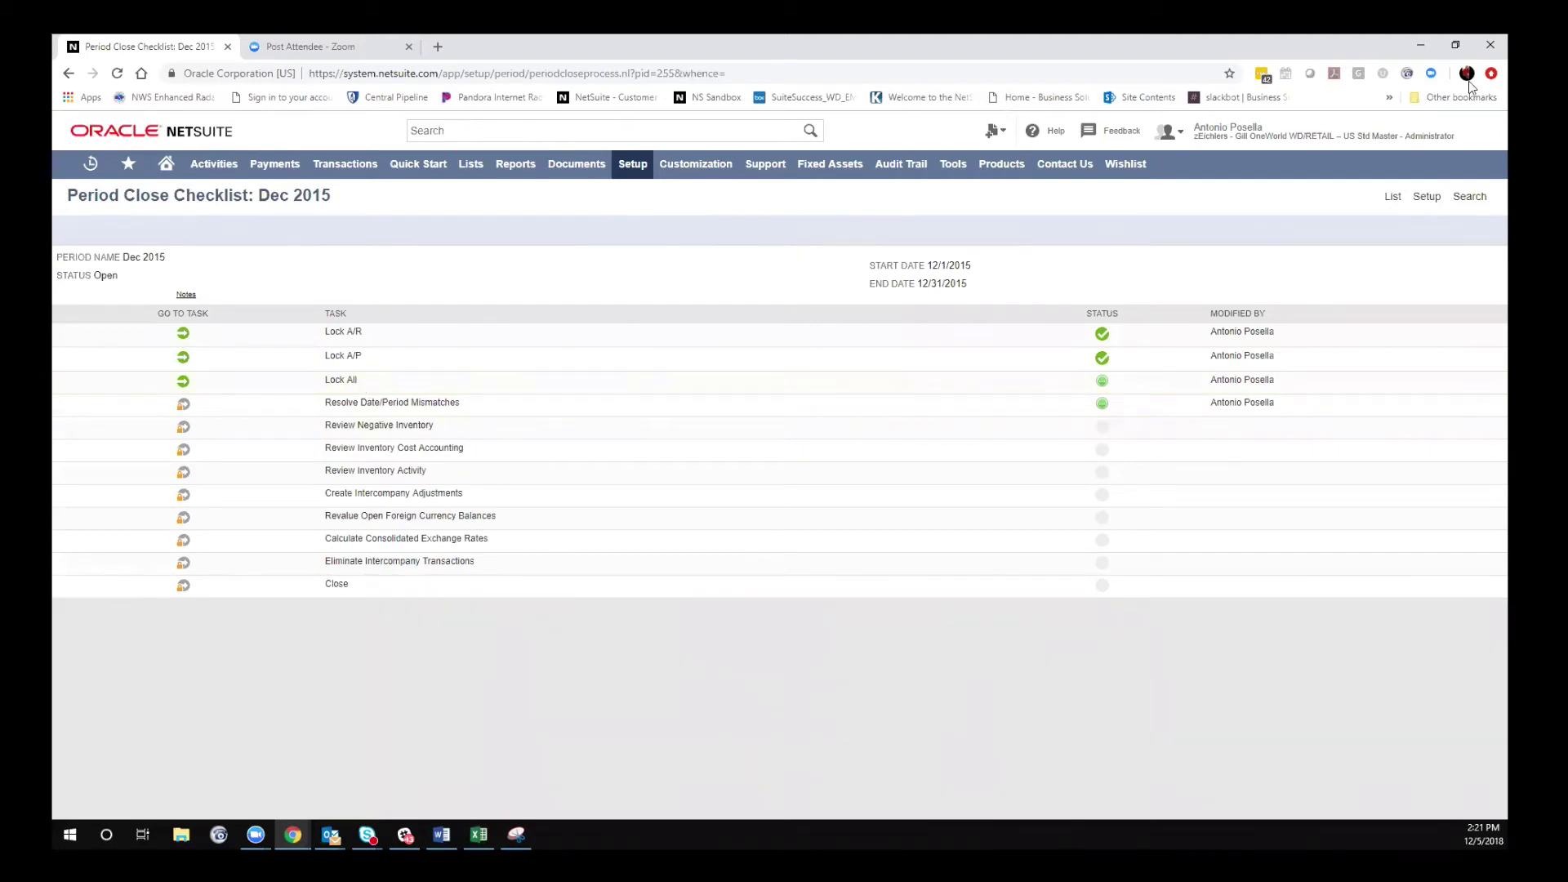
- Reopen the Lock All task, mark all subsidiaries for closing, submit, and check the status of the checklist tasks
mouse_move(180, 392)
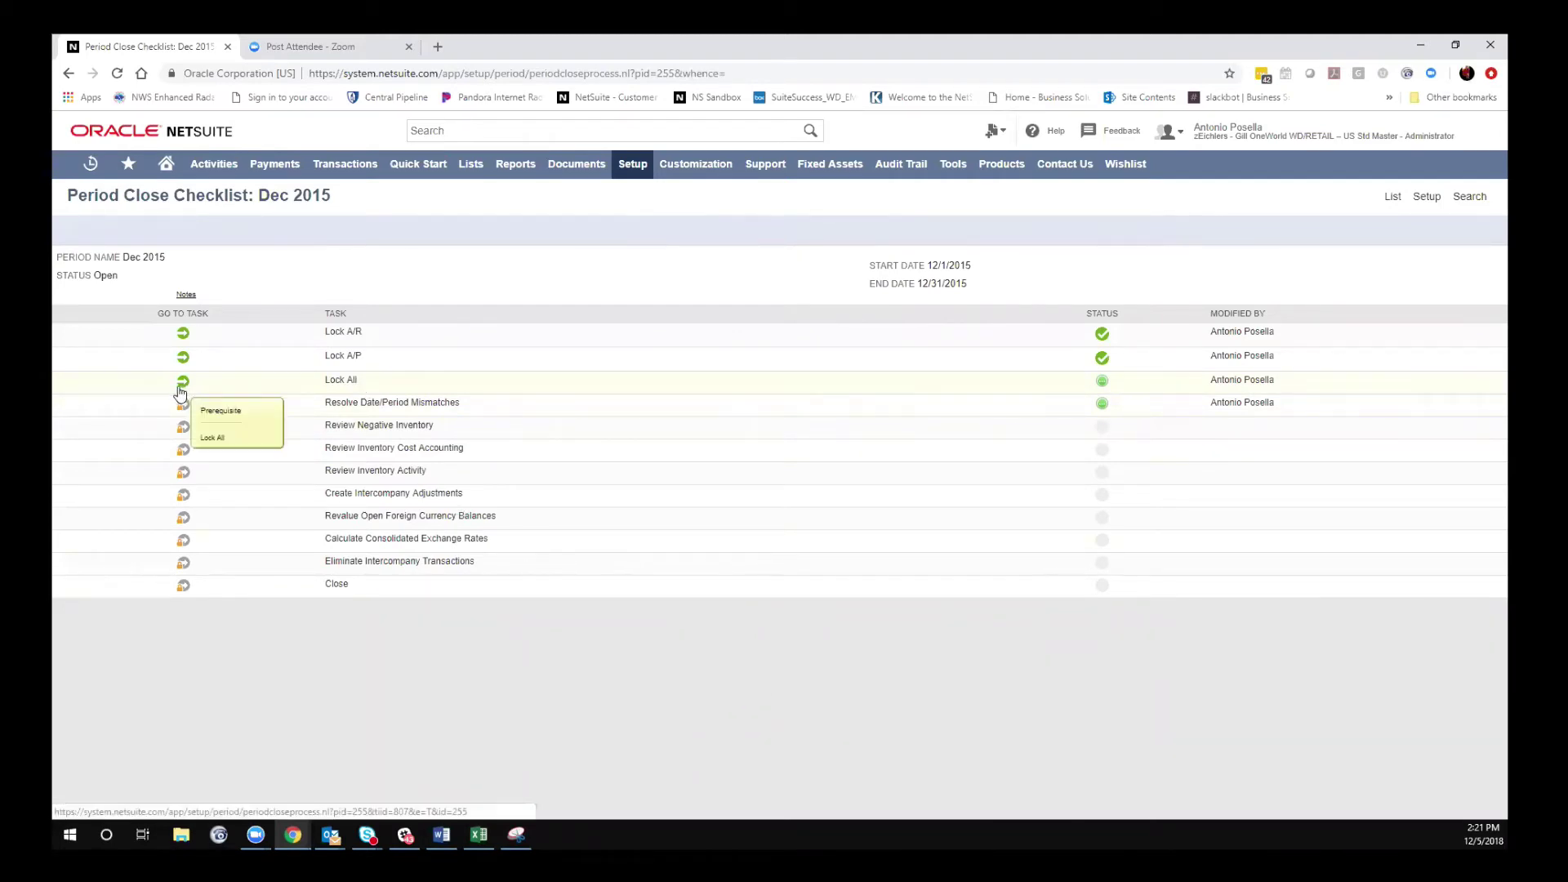
left_click(183, 381)
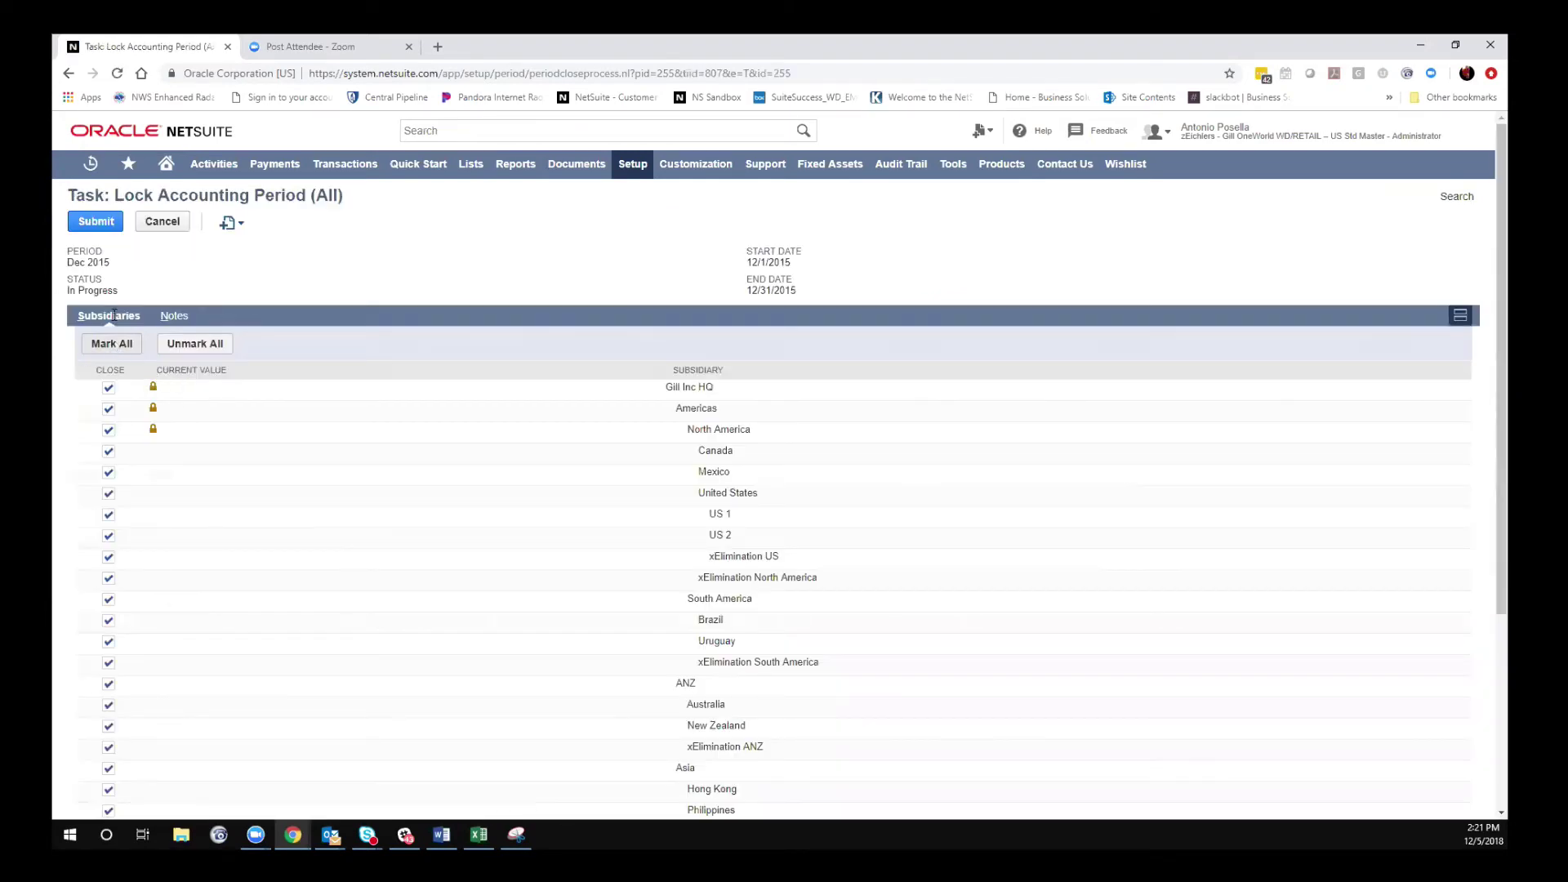
left_click(90, 227)
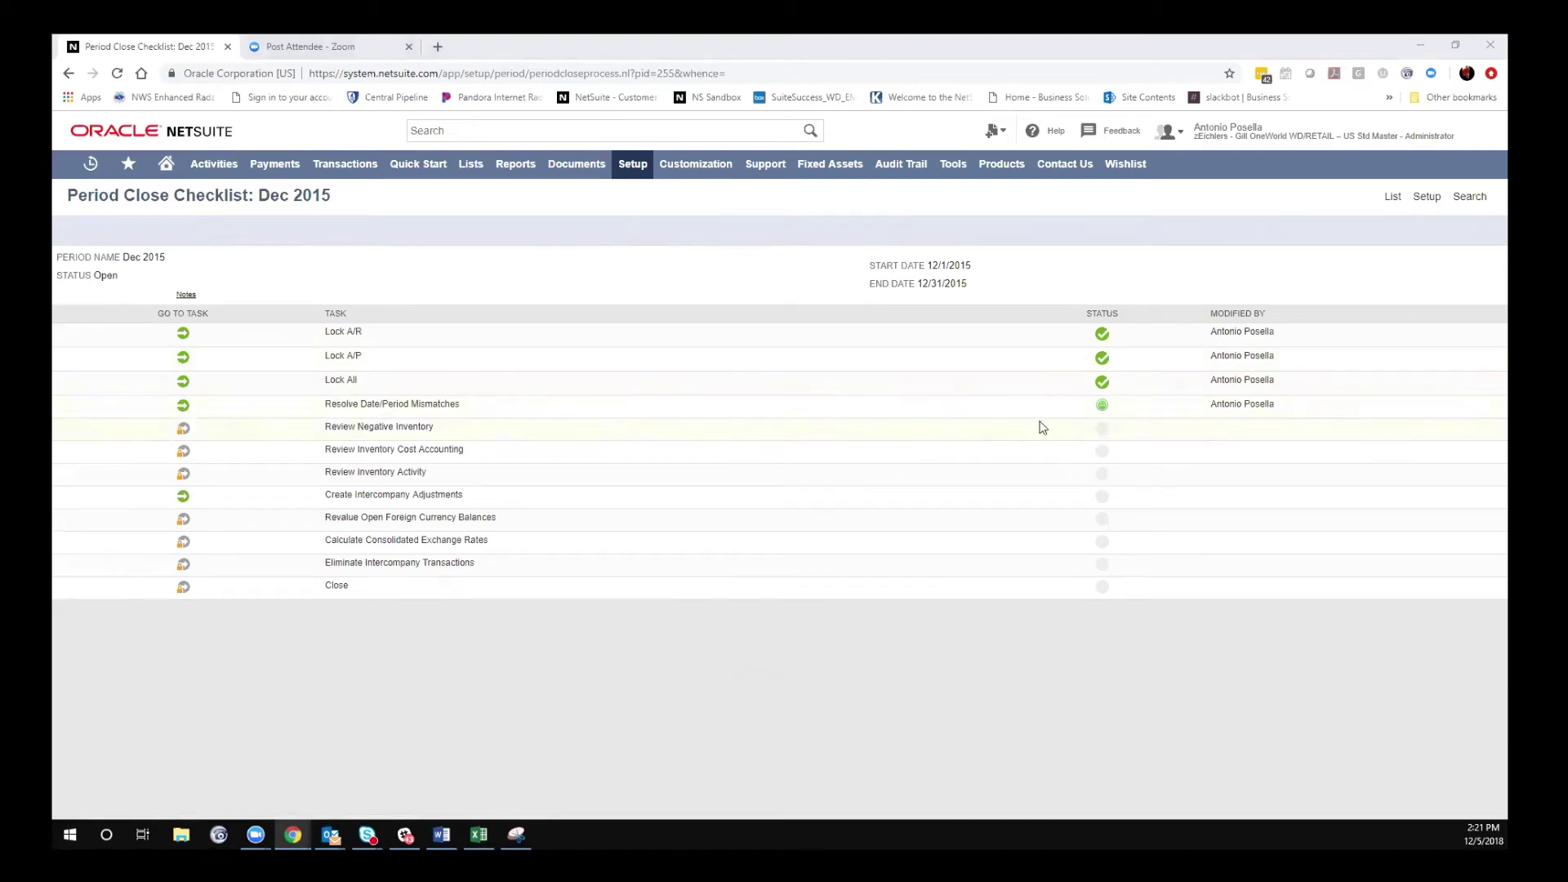
left_click_drag(1117, 381, 1085, 336)
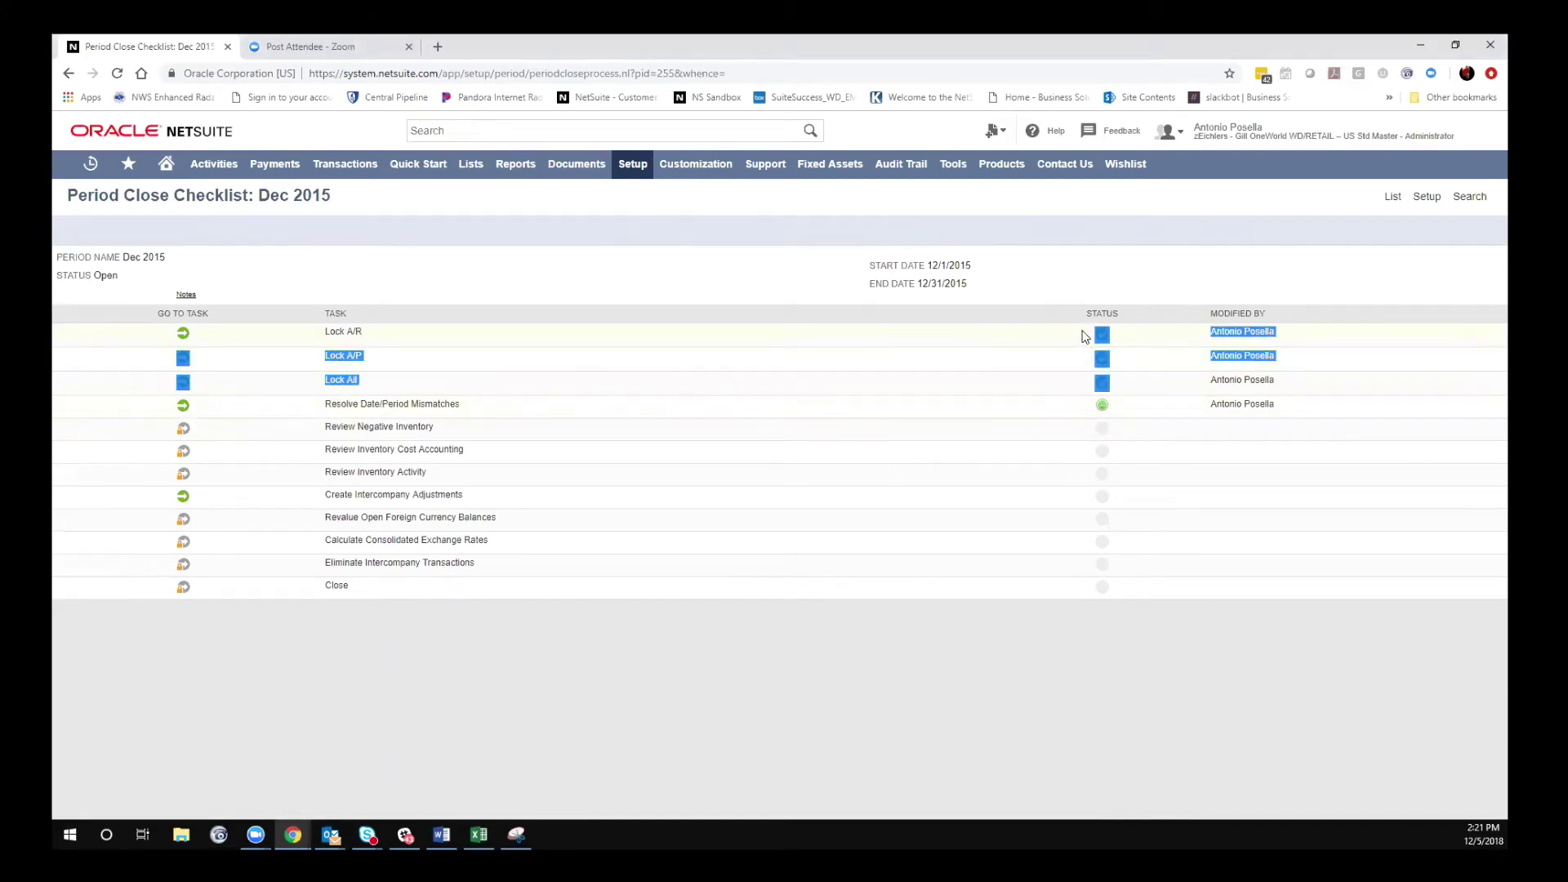
left_click(1082, 272)
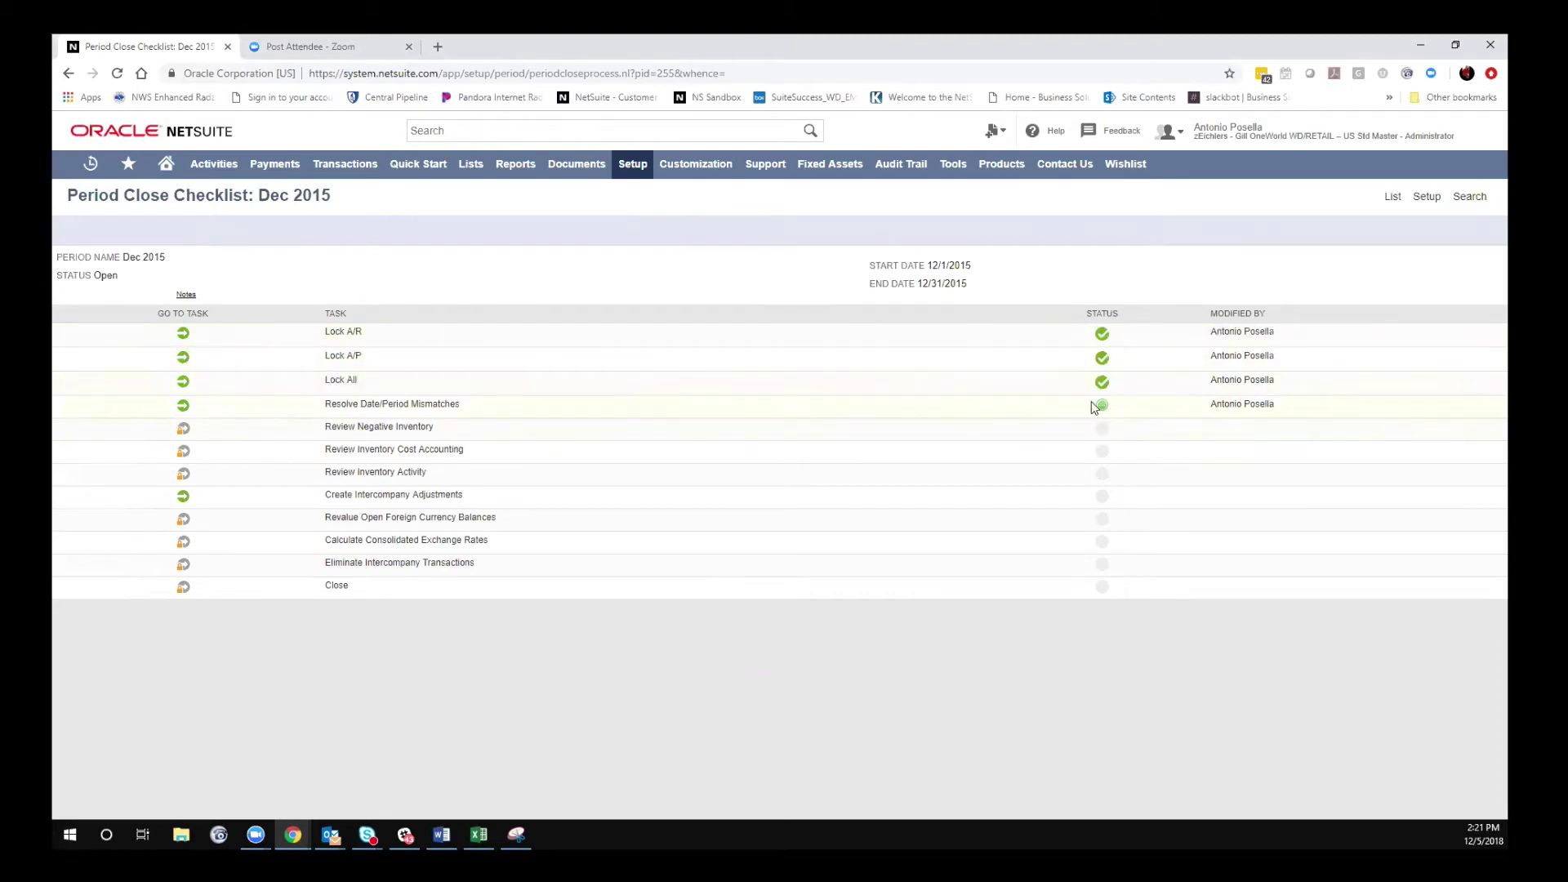
mouse_move(1105, 409)
- Open the Resolve Date/Period Mismatches task, list the Dec 2015 mismatched transactions, and compare the bill's date with its period
left_click(183, 405)
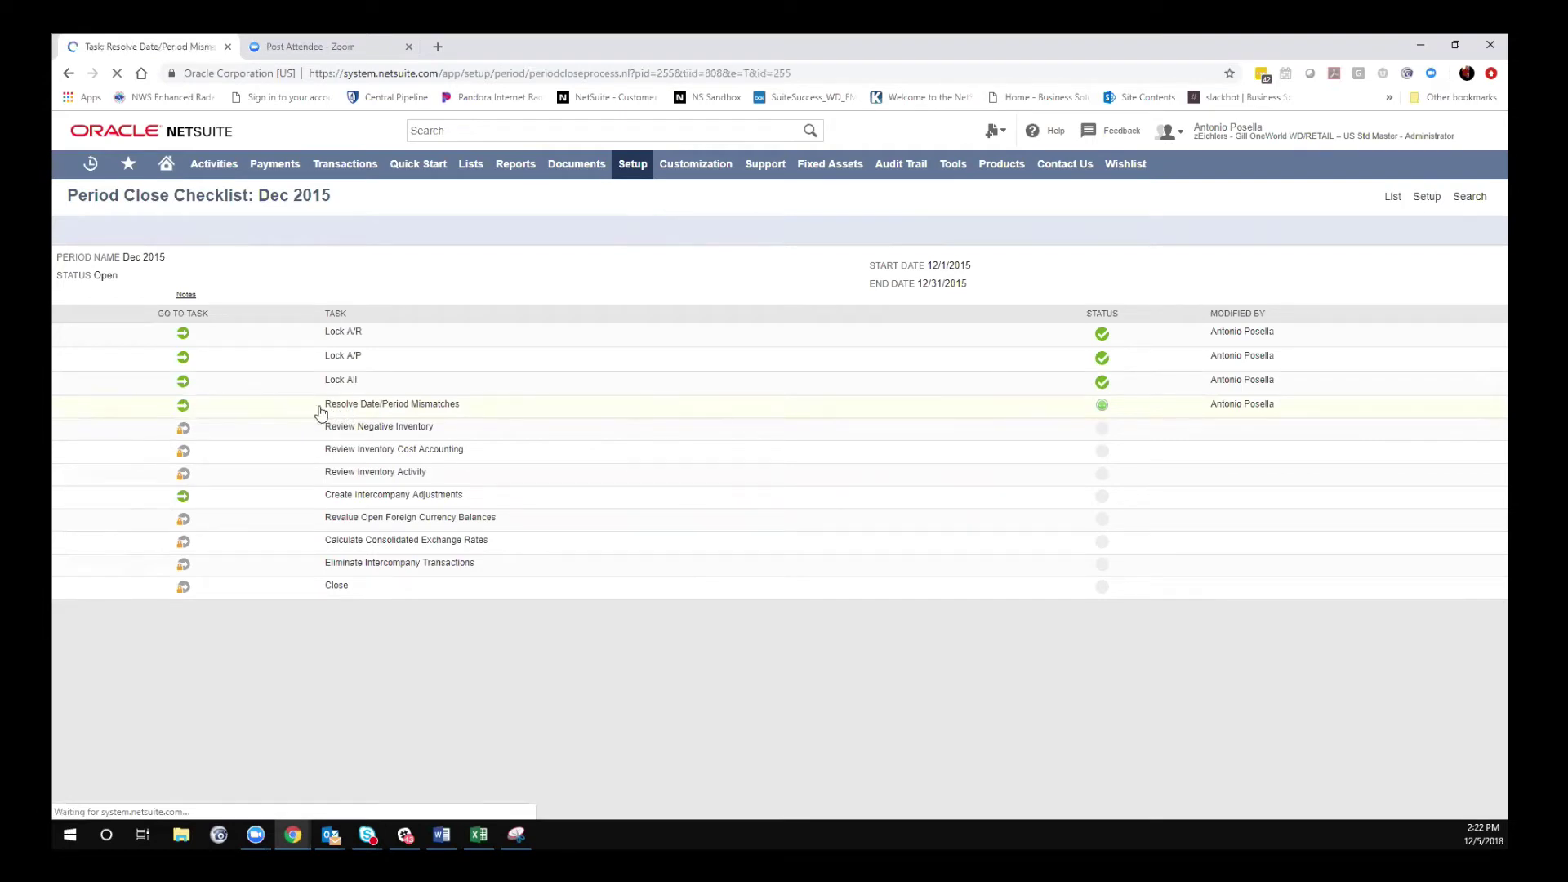
key("ctrl+a")
left_click(385, 332)
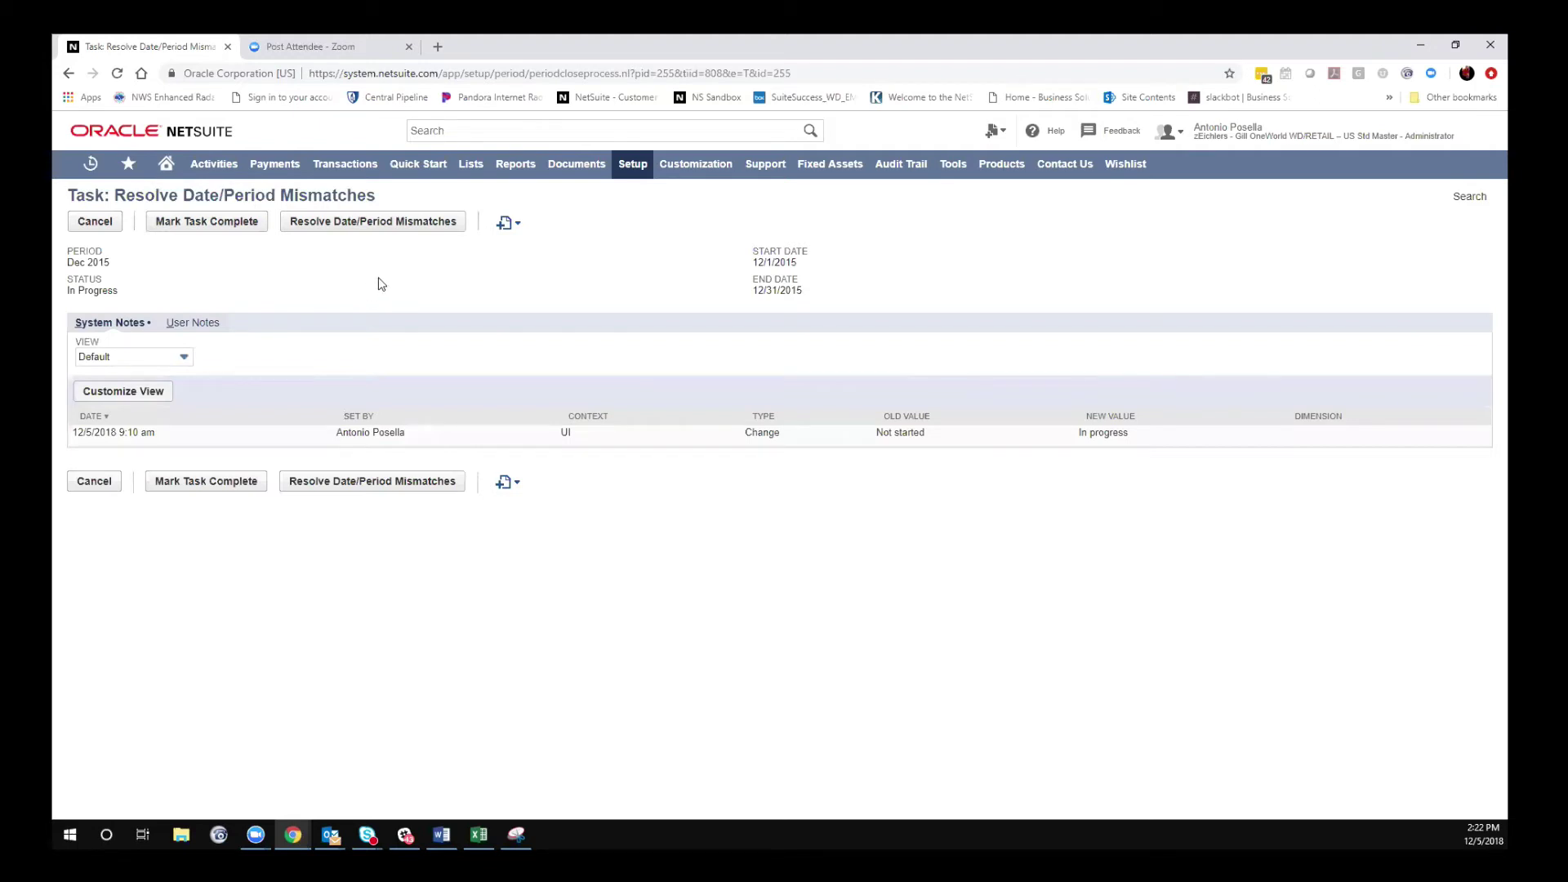
left_click(336, 218)
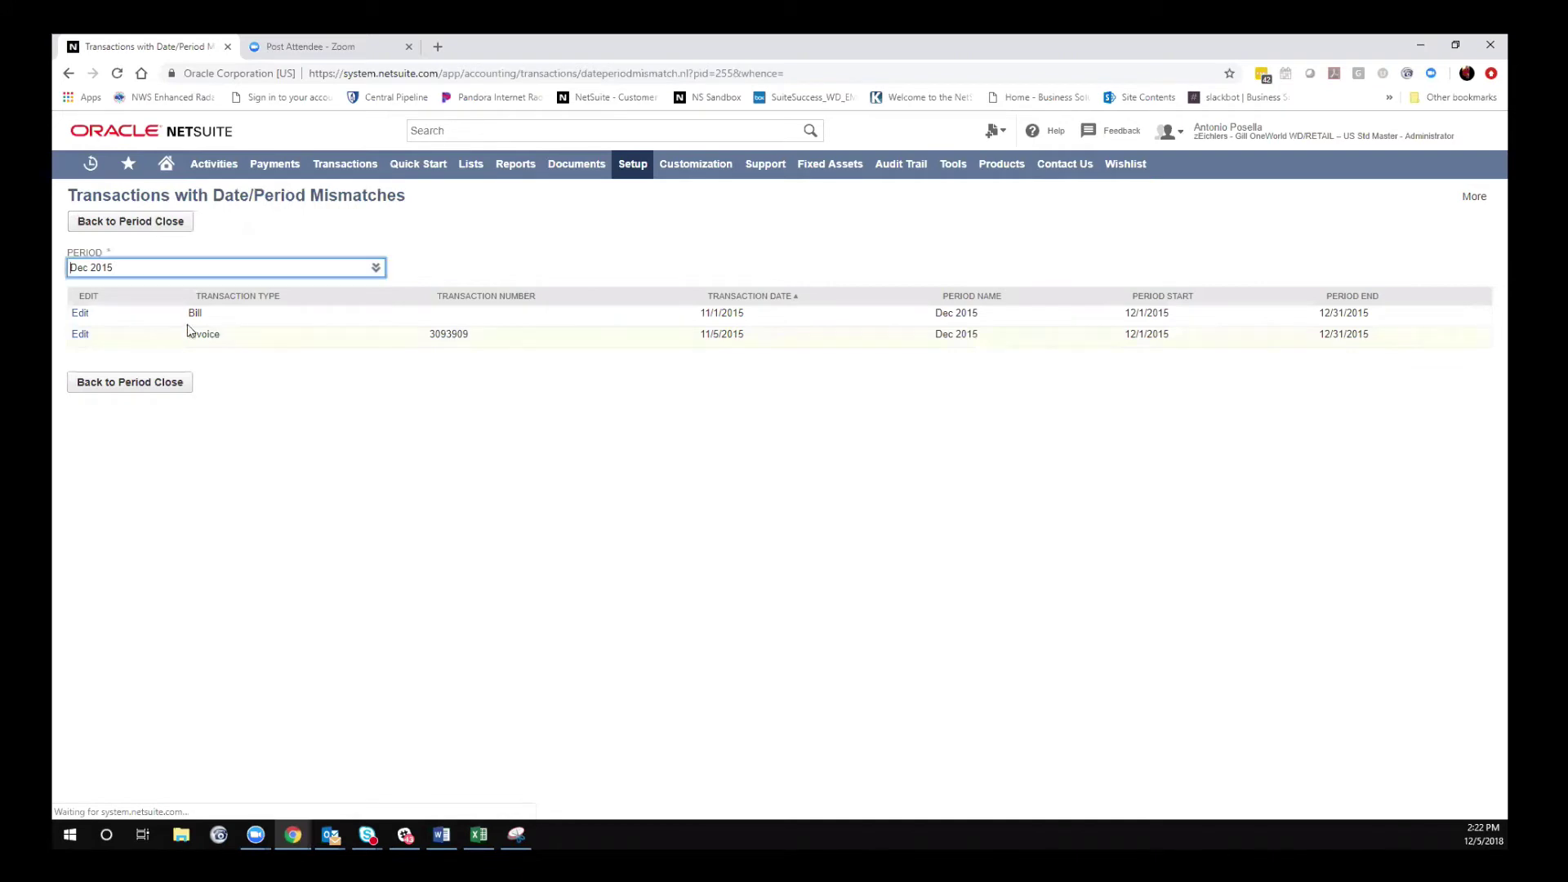
left_click(286, 320)
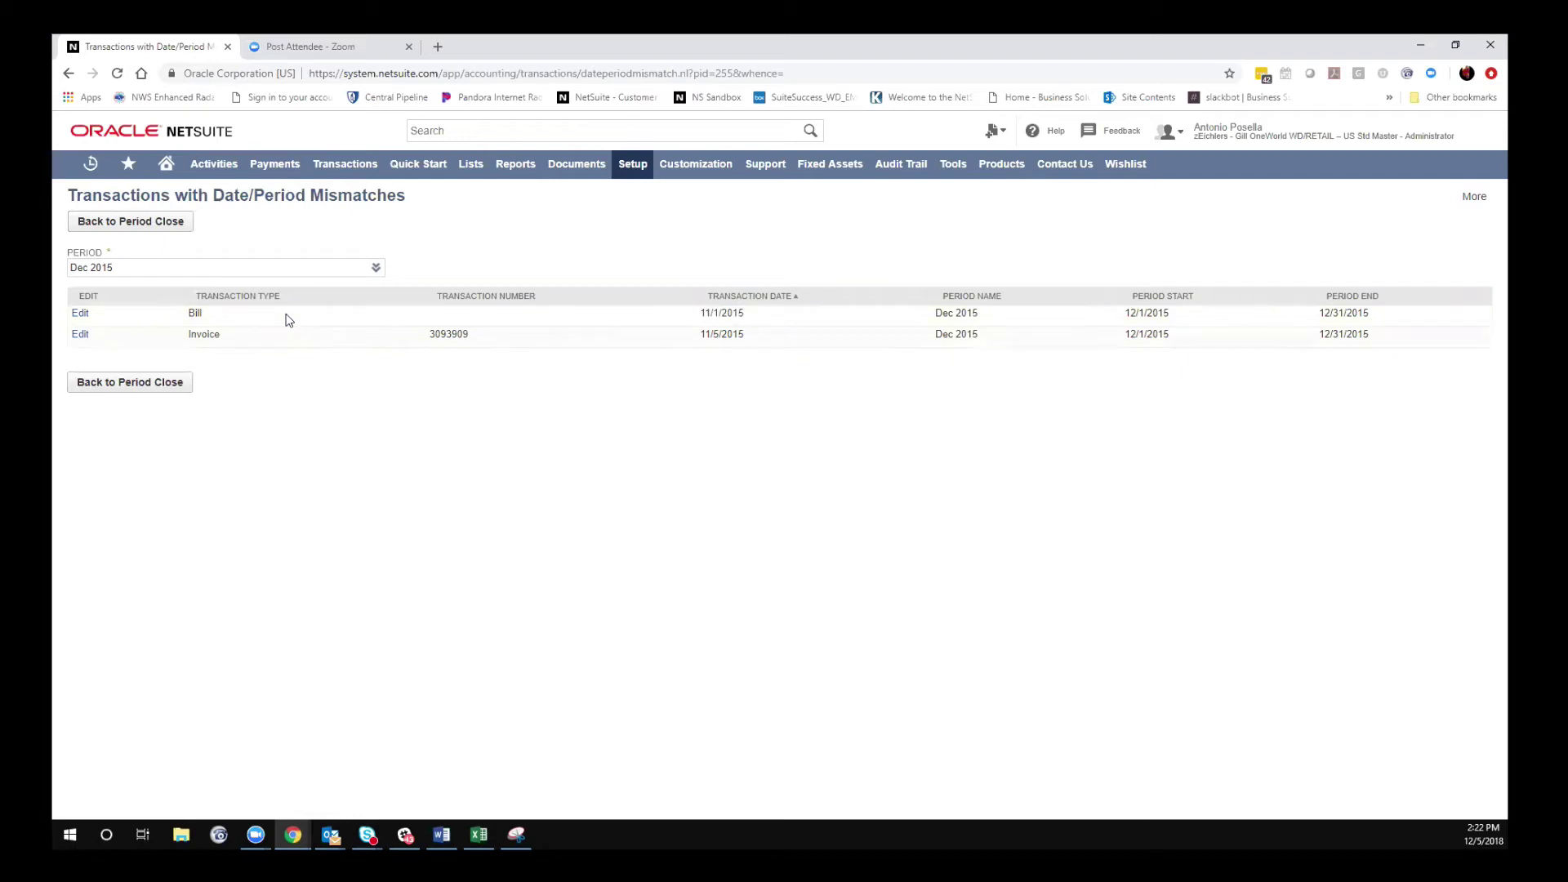
left_click_drag(983, 318, 927, 318)
left_click(1032, 517)
left_click_drag(189, 313, 978, 319)
left_click(814, 404)
- Open the mismatched invoice dated 11/5/2015 for editing in a new browser tab
left_click(81, 337)
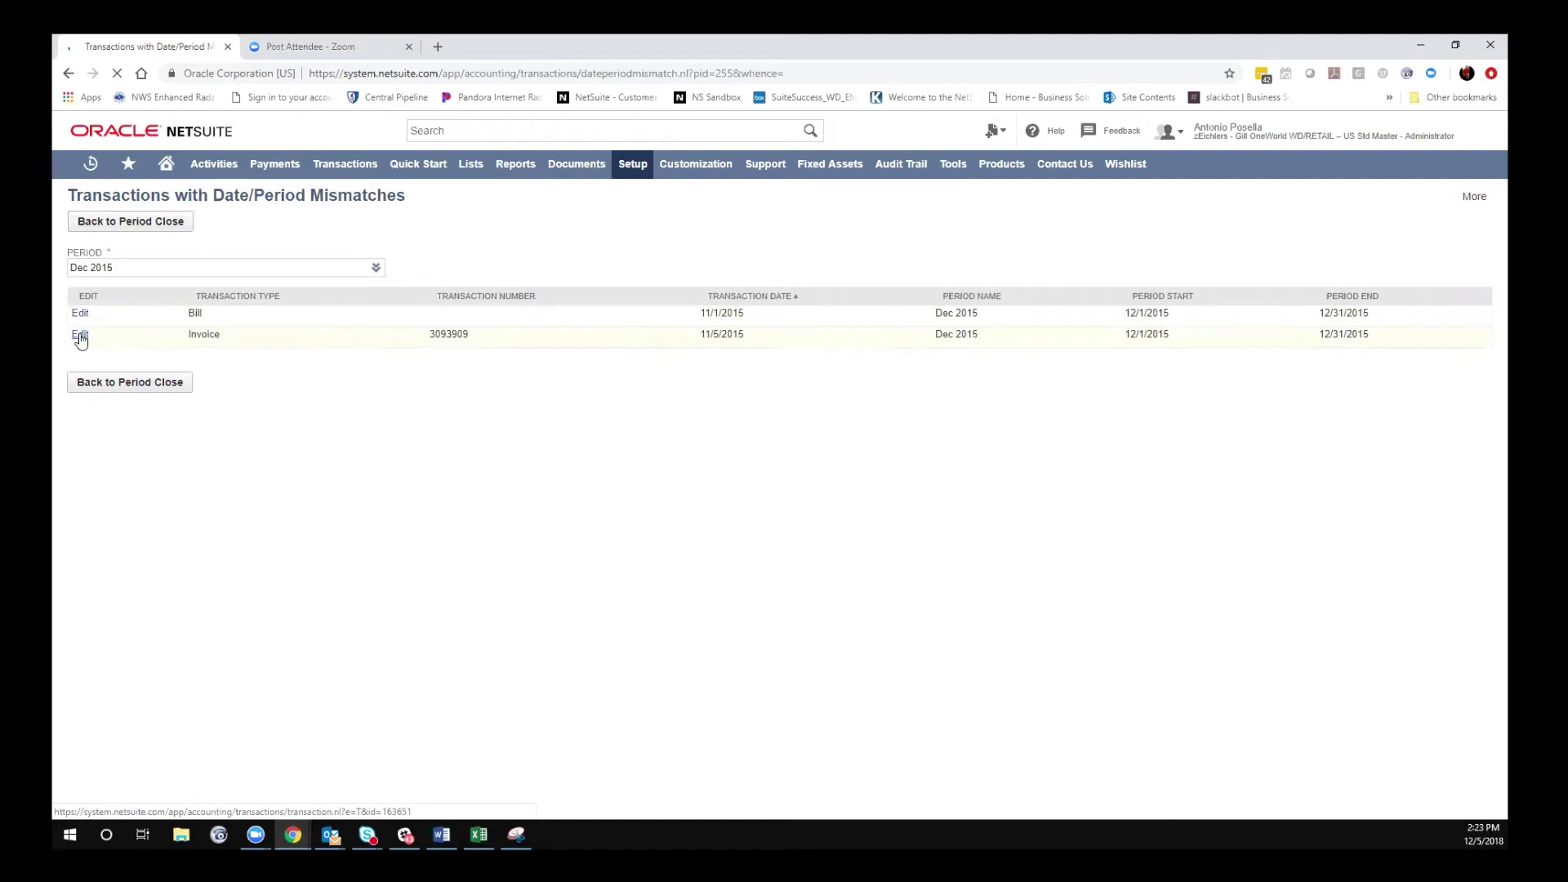
right_click(80, 340)
left_click(106, 350)
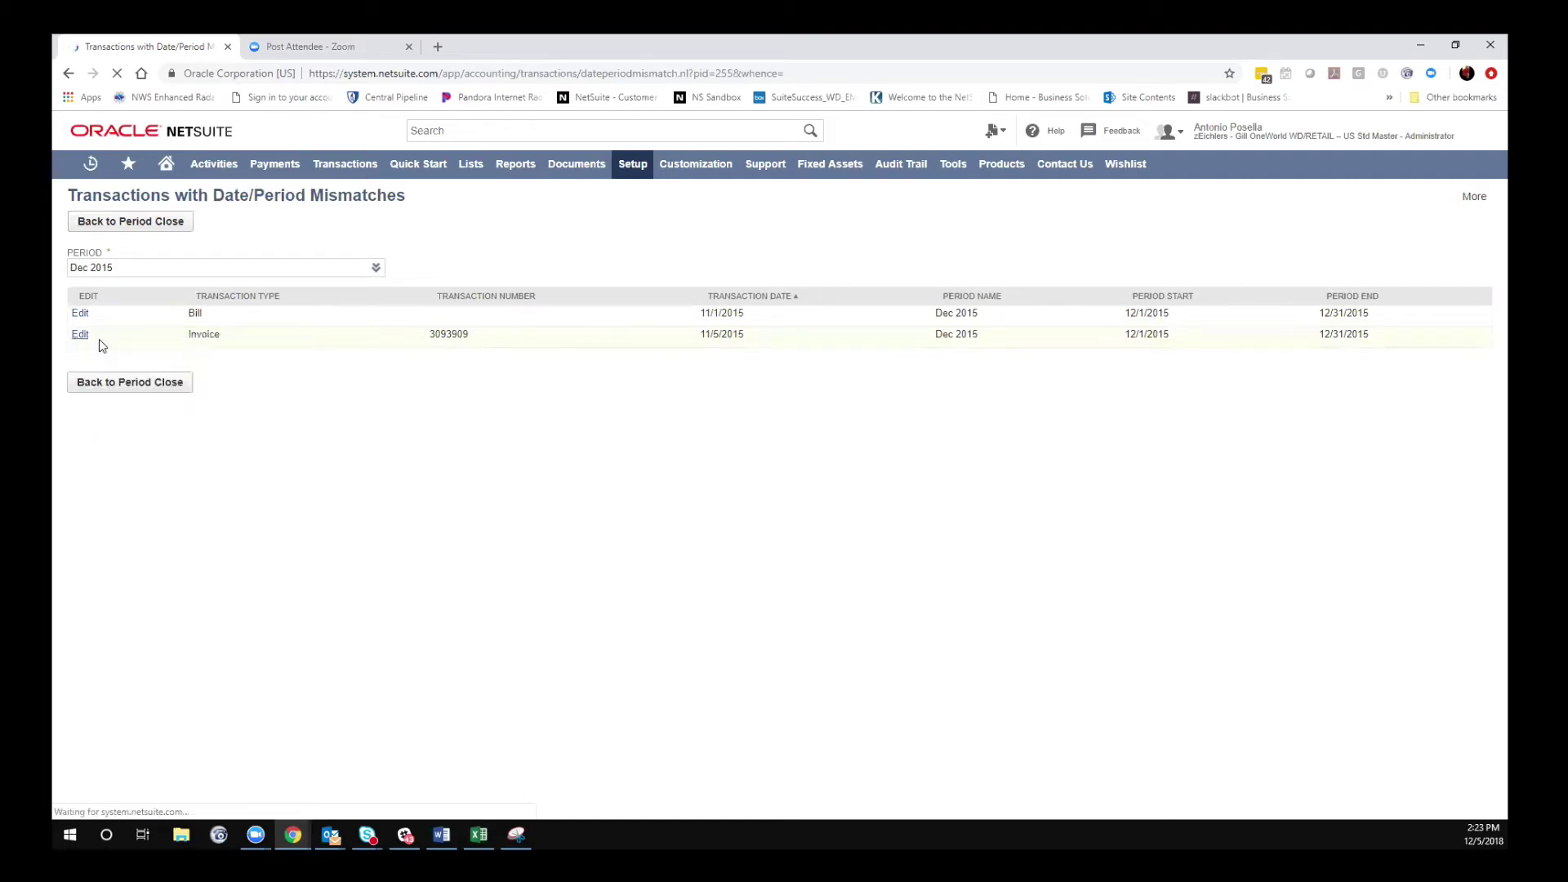
left_click(118, 74)
left_click(335, 47)
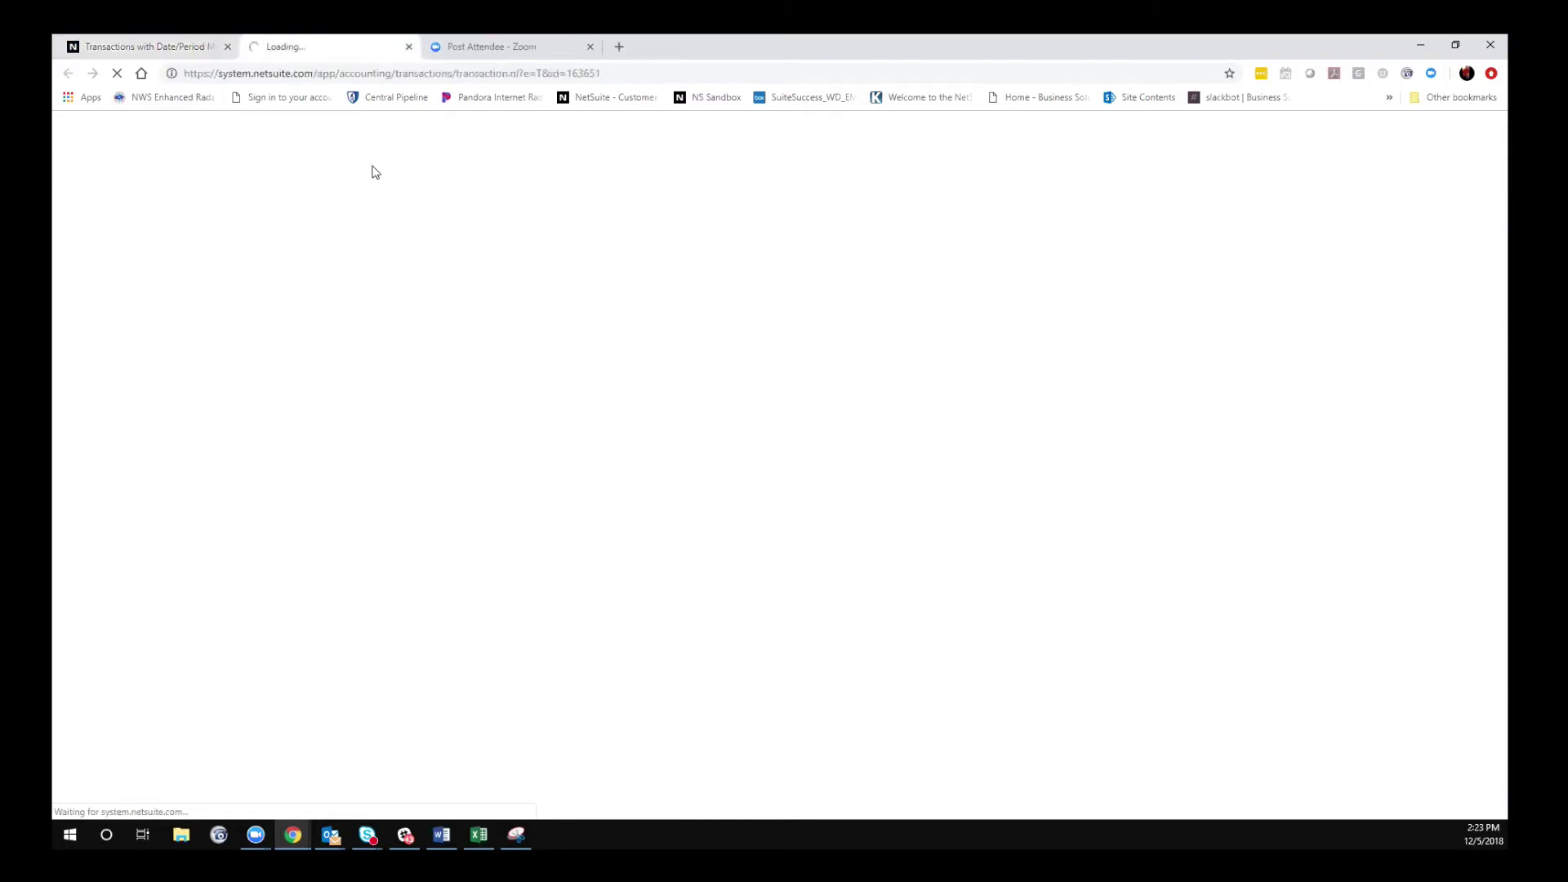
key("ctrl+shift+Tab")
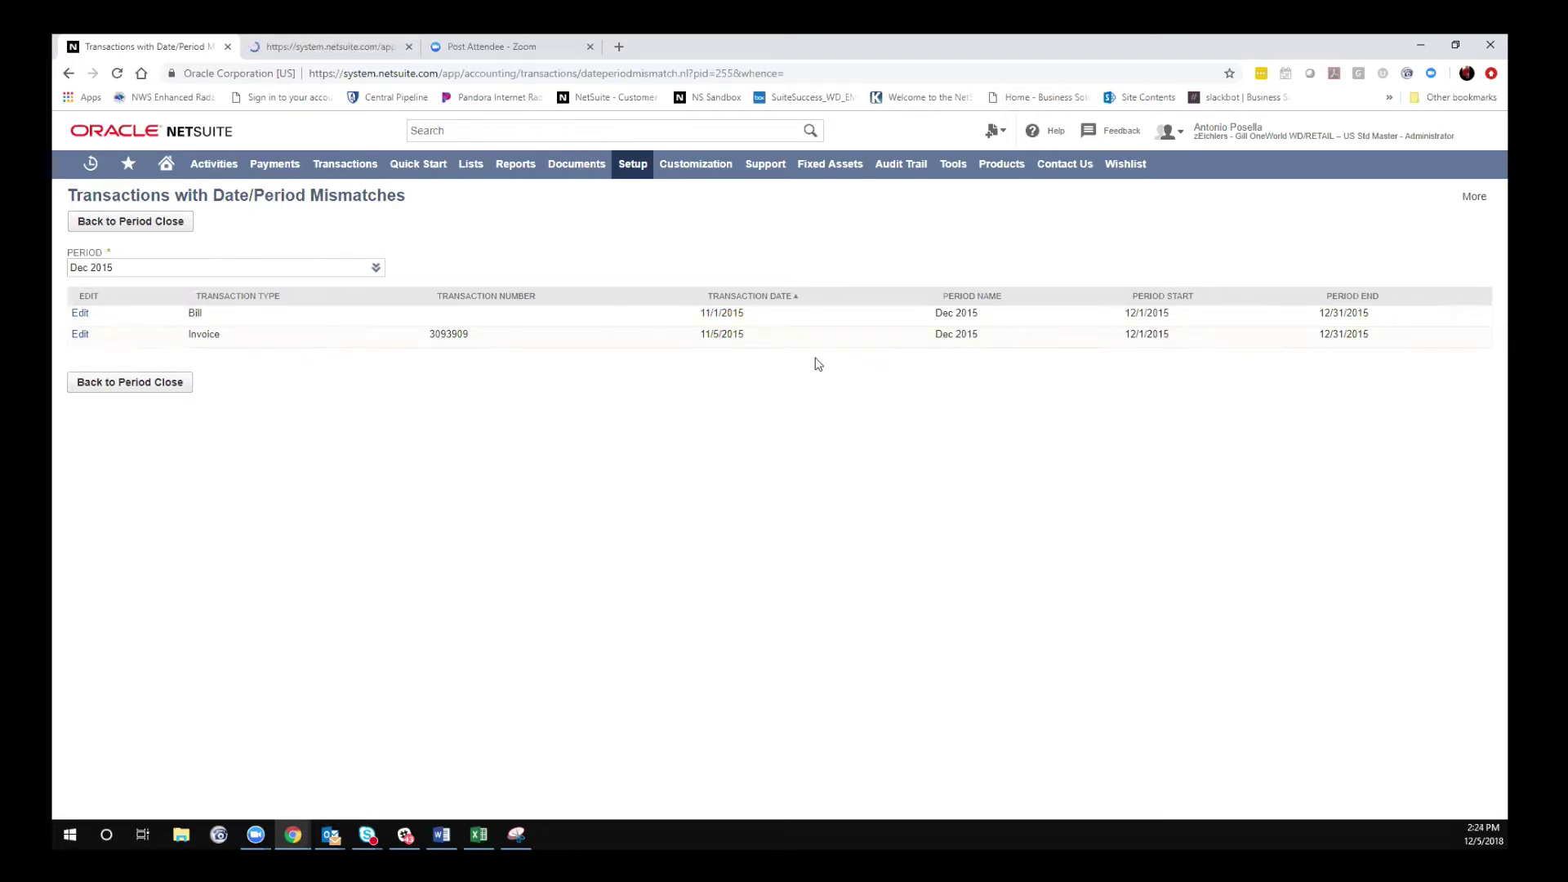
key("ctrl+Tab")
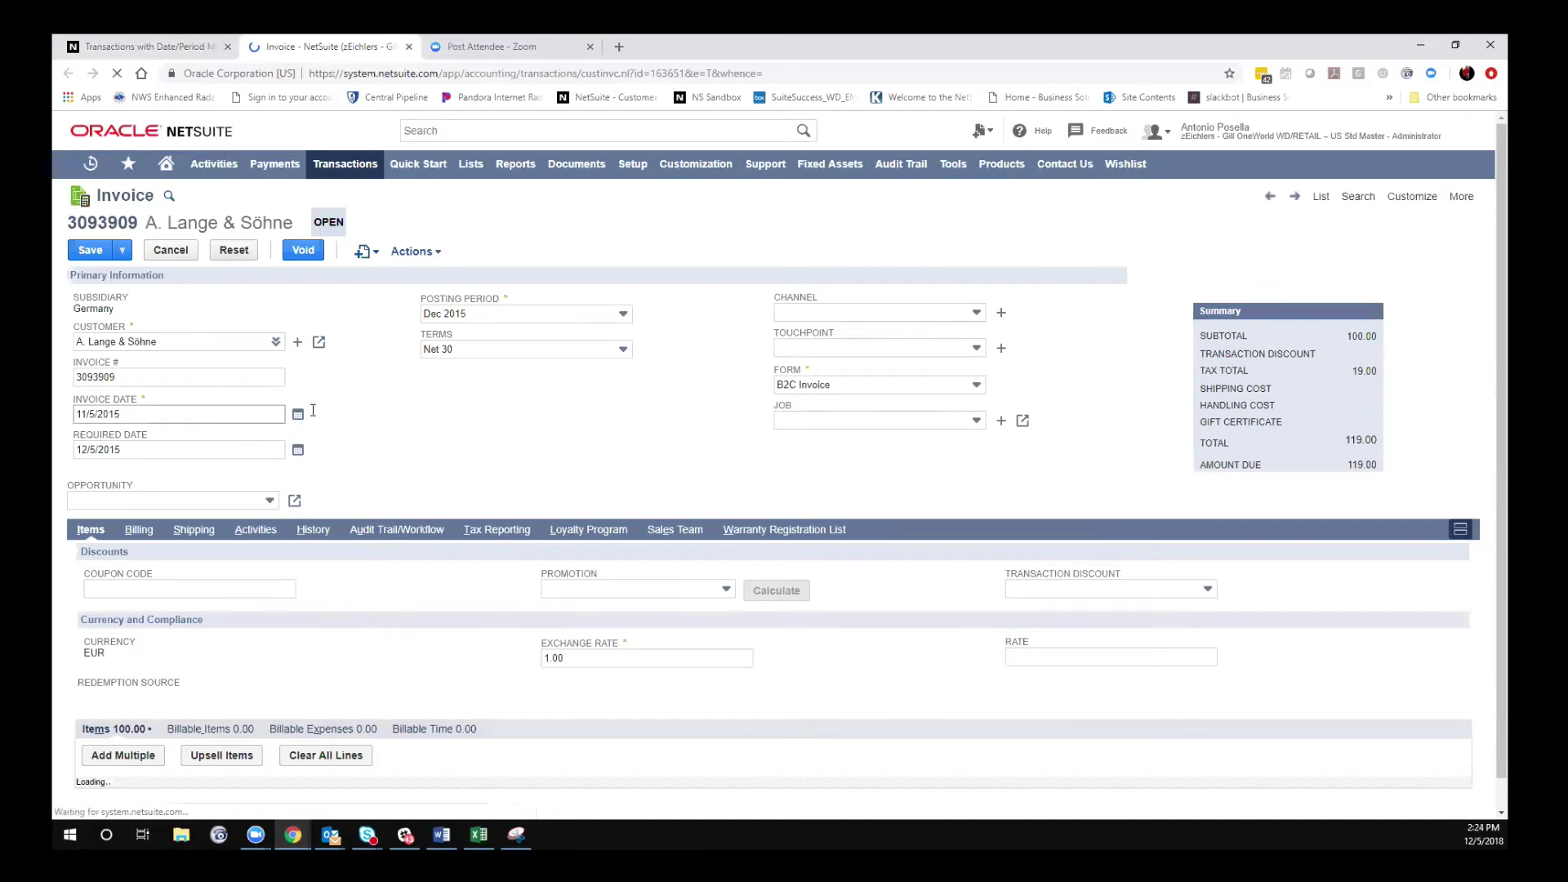
- Set the invoice date to 12/5/2015 so that it falls within the Dec 2015 posting period
left_click(298, 414)
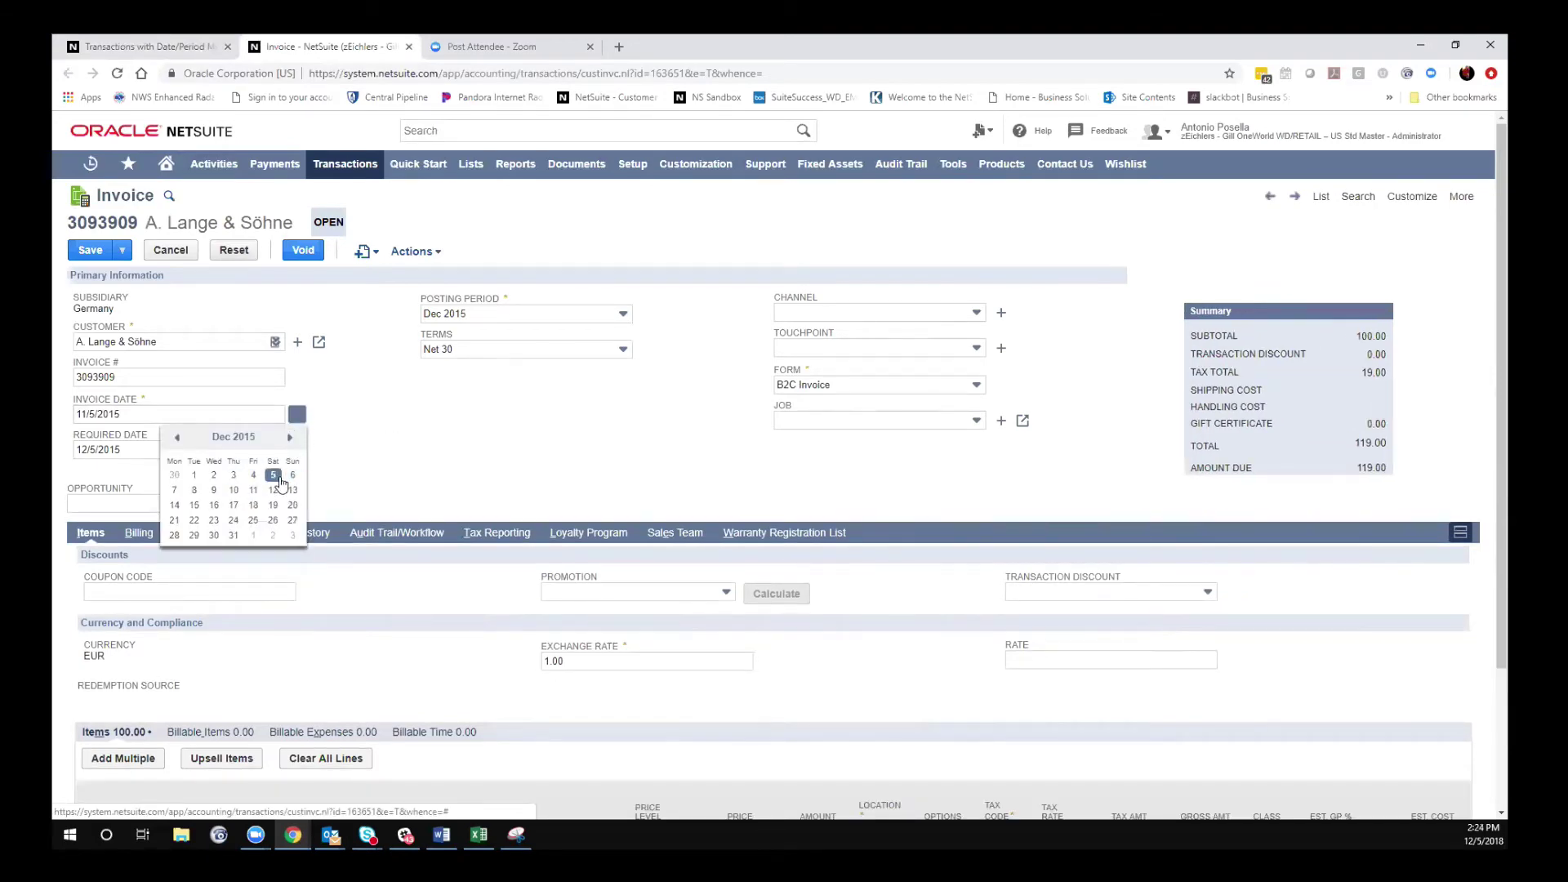
left_click(272, 476)
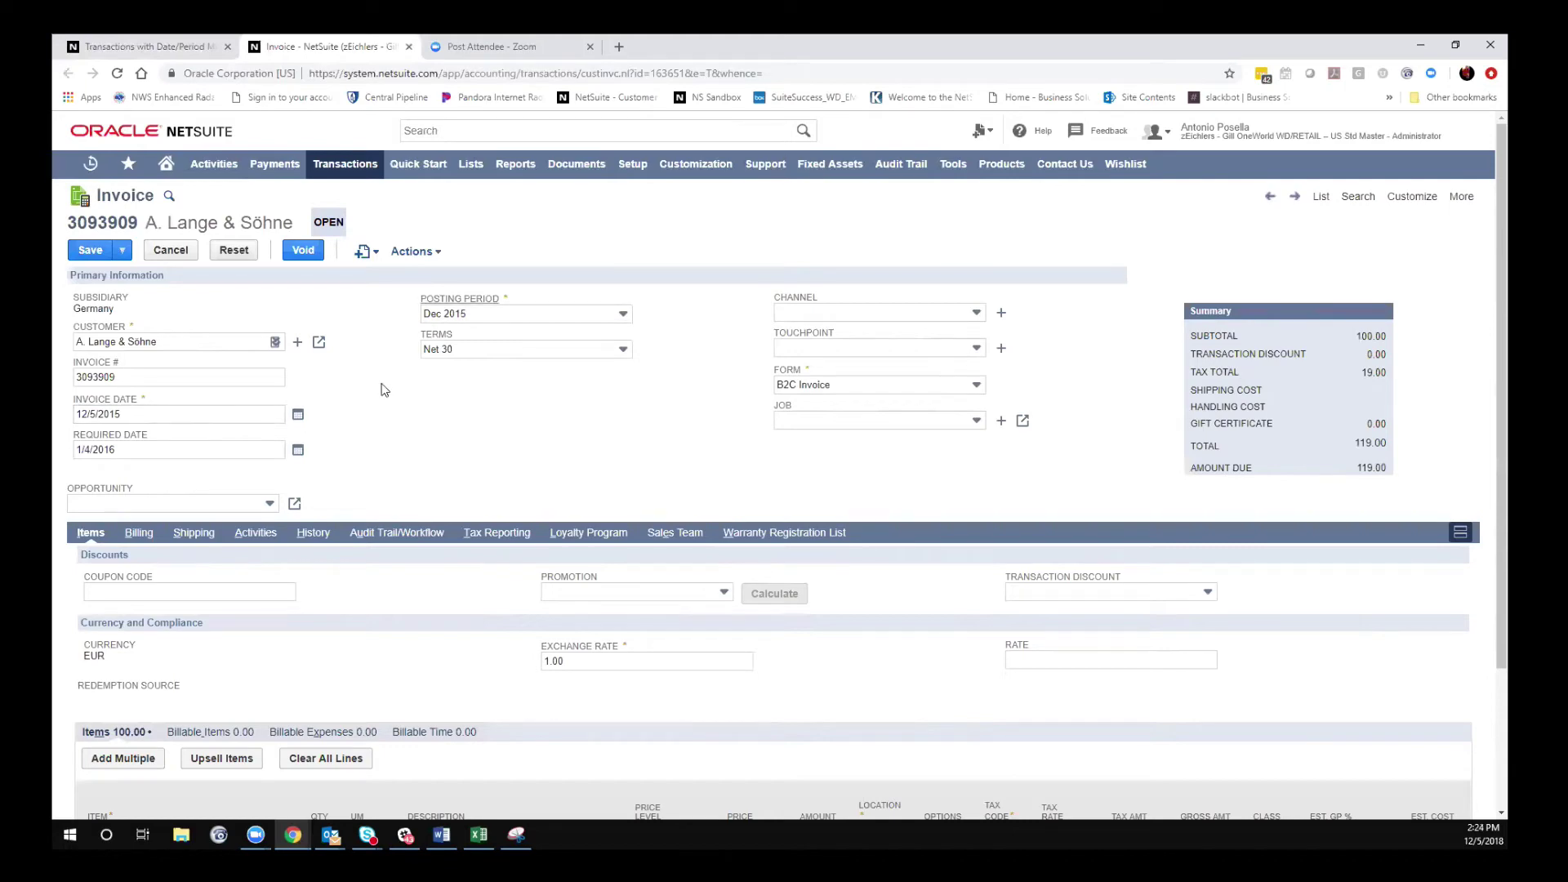
- Try to save the invoice with its changed date, accepting the warranty date notice
left_click(78, 256)
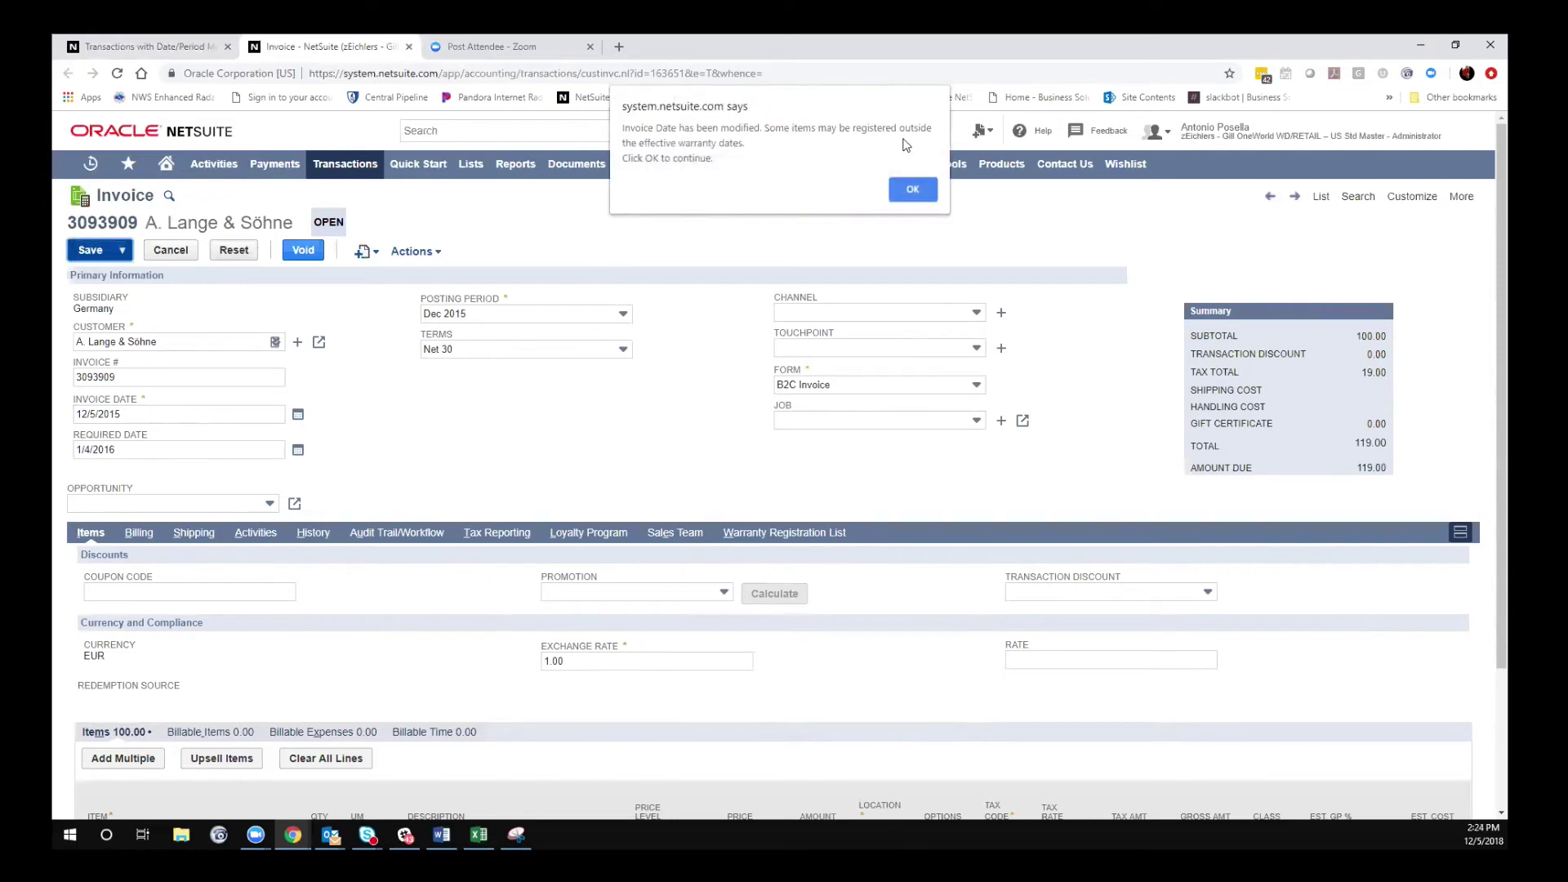
left_click(914, 190)
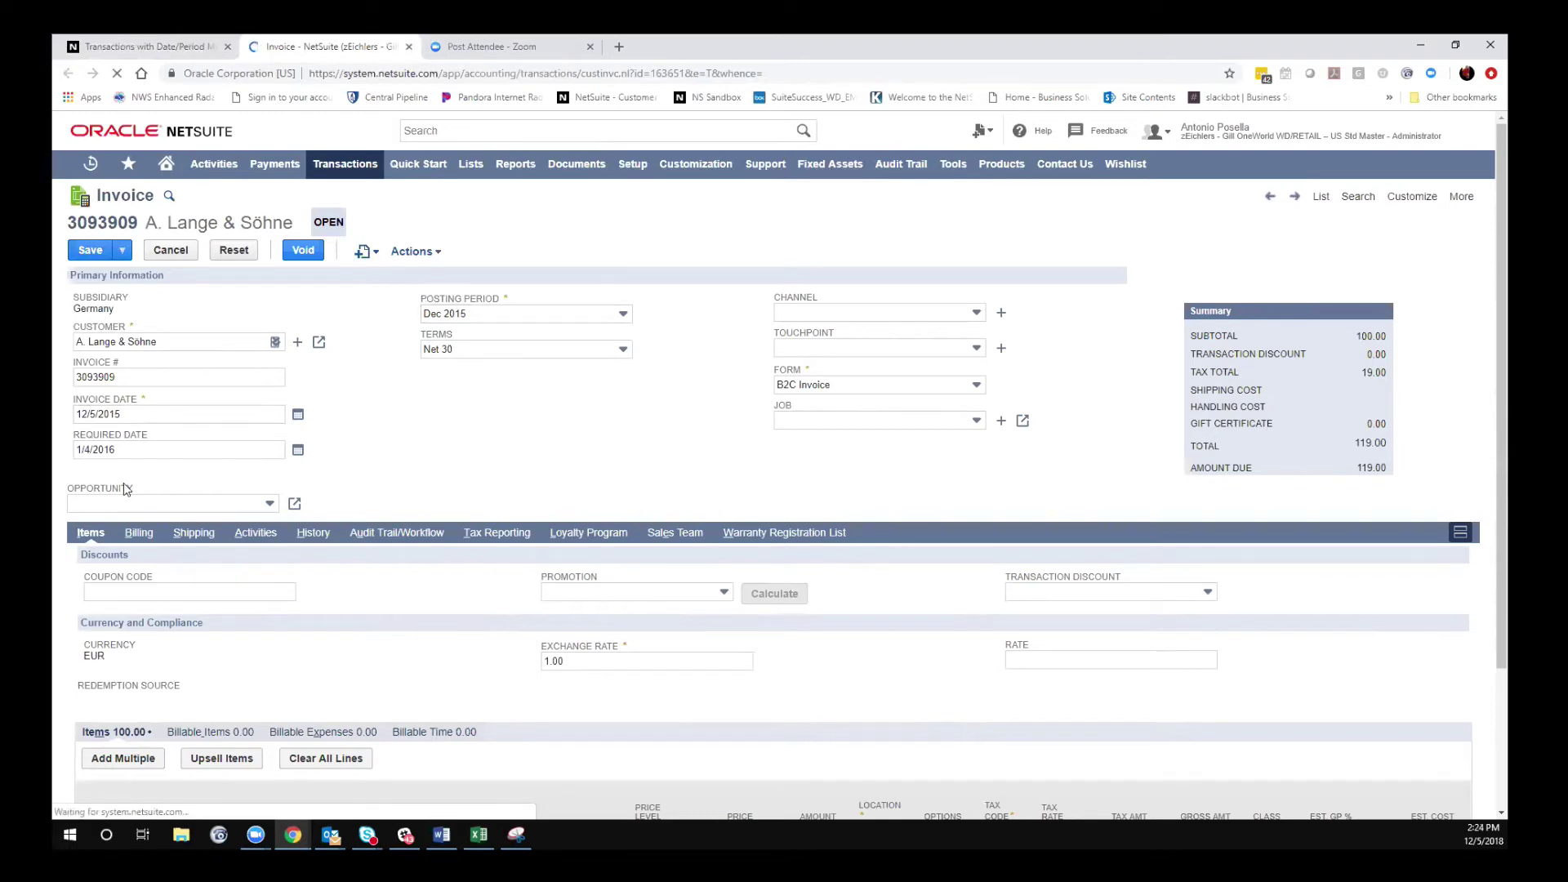
- Return to the Resolve Date/Period Mismatches task, close the invoice's browser tab, and mark the task complete
left_click(128, 41)
left_click(159, 229)
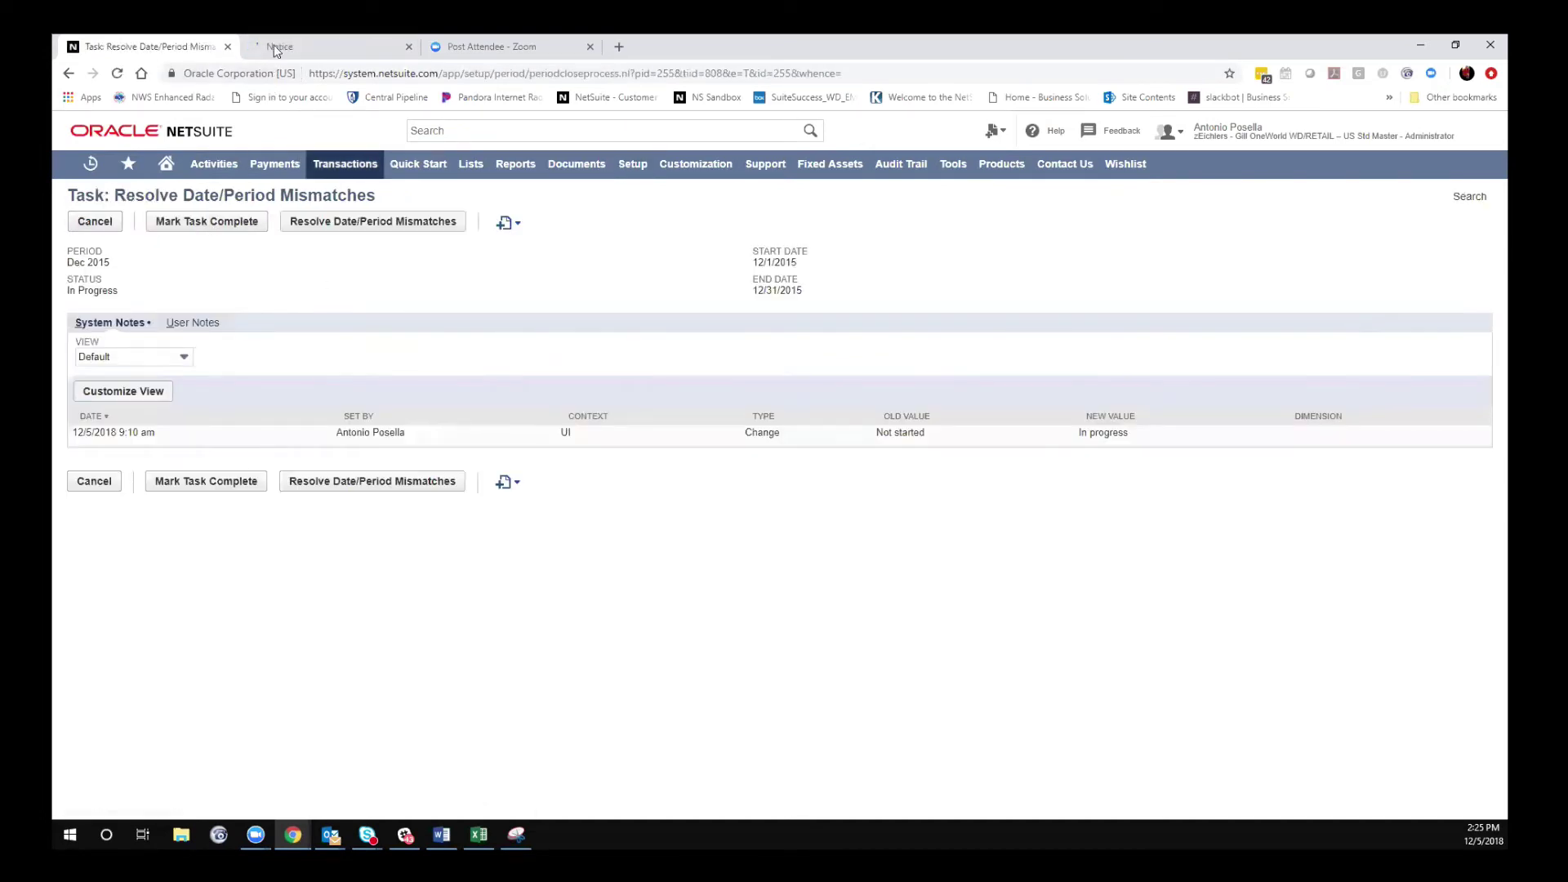
left_click(306, 46)
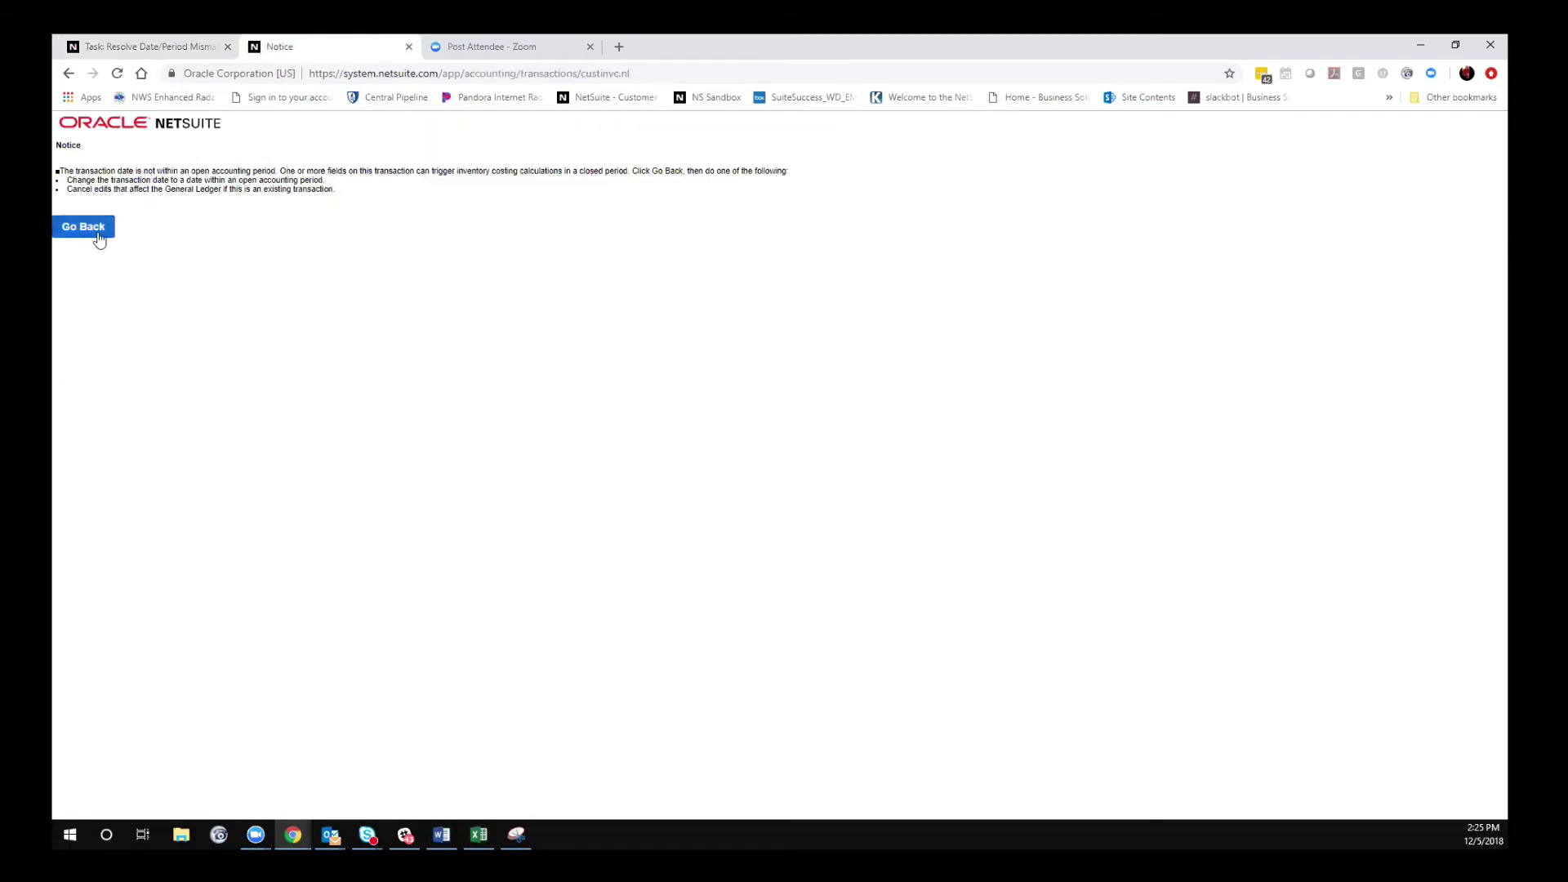
left_click(408, 46)
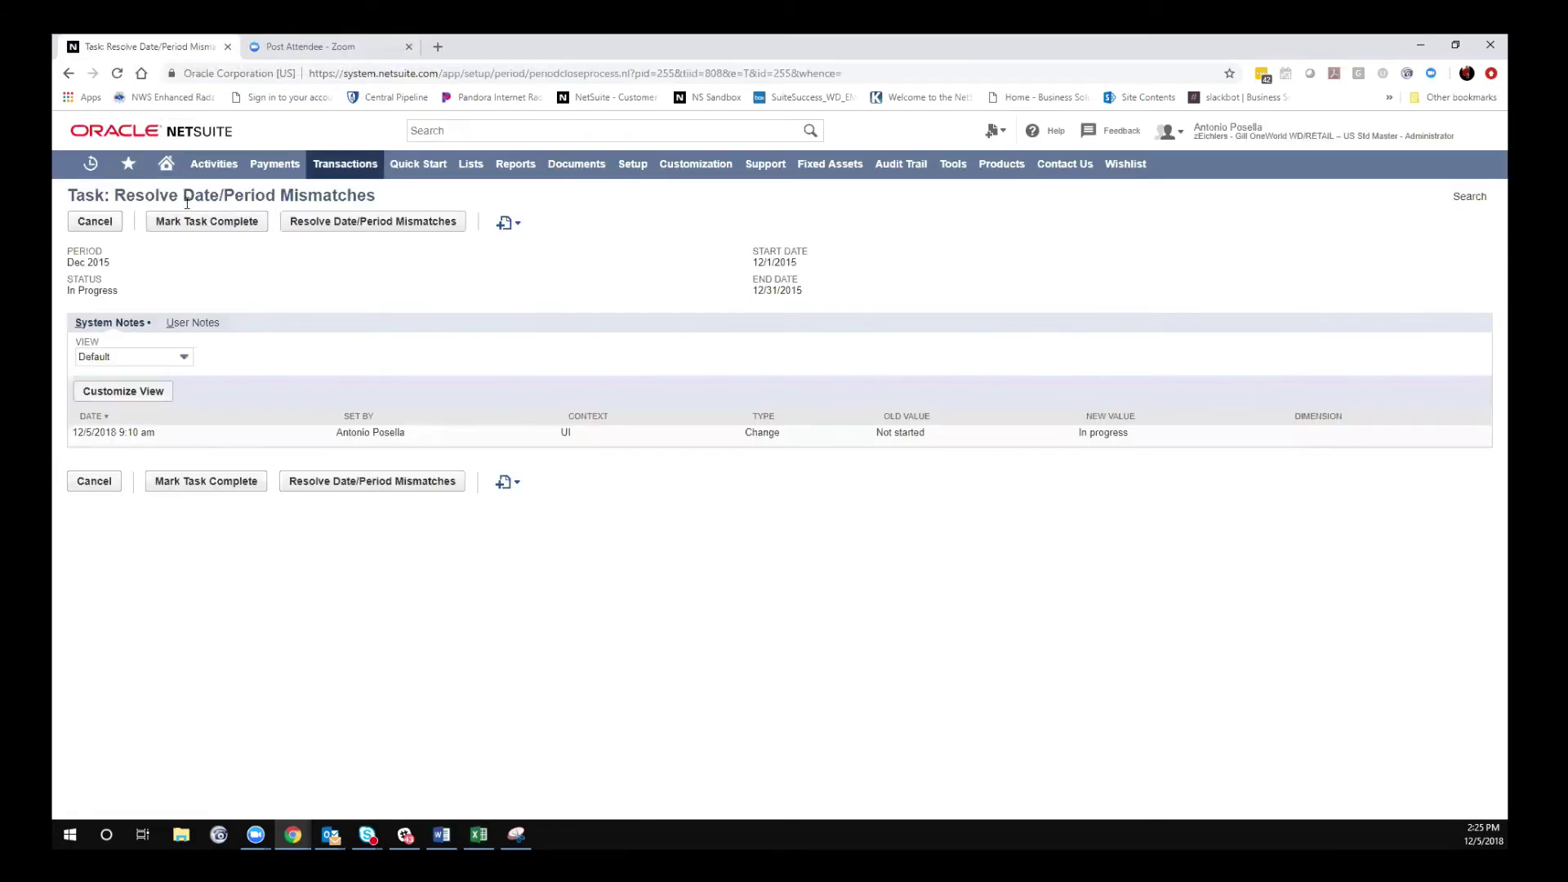
left_click(240, 222)
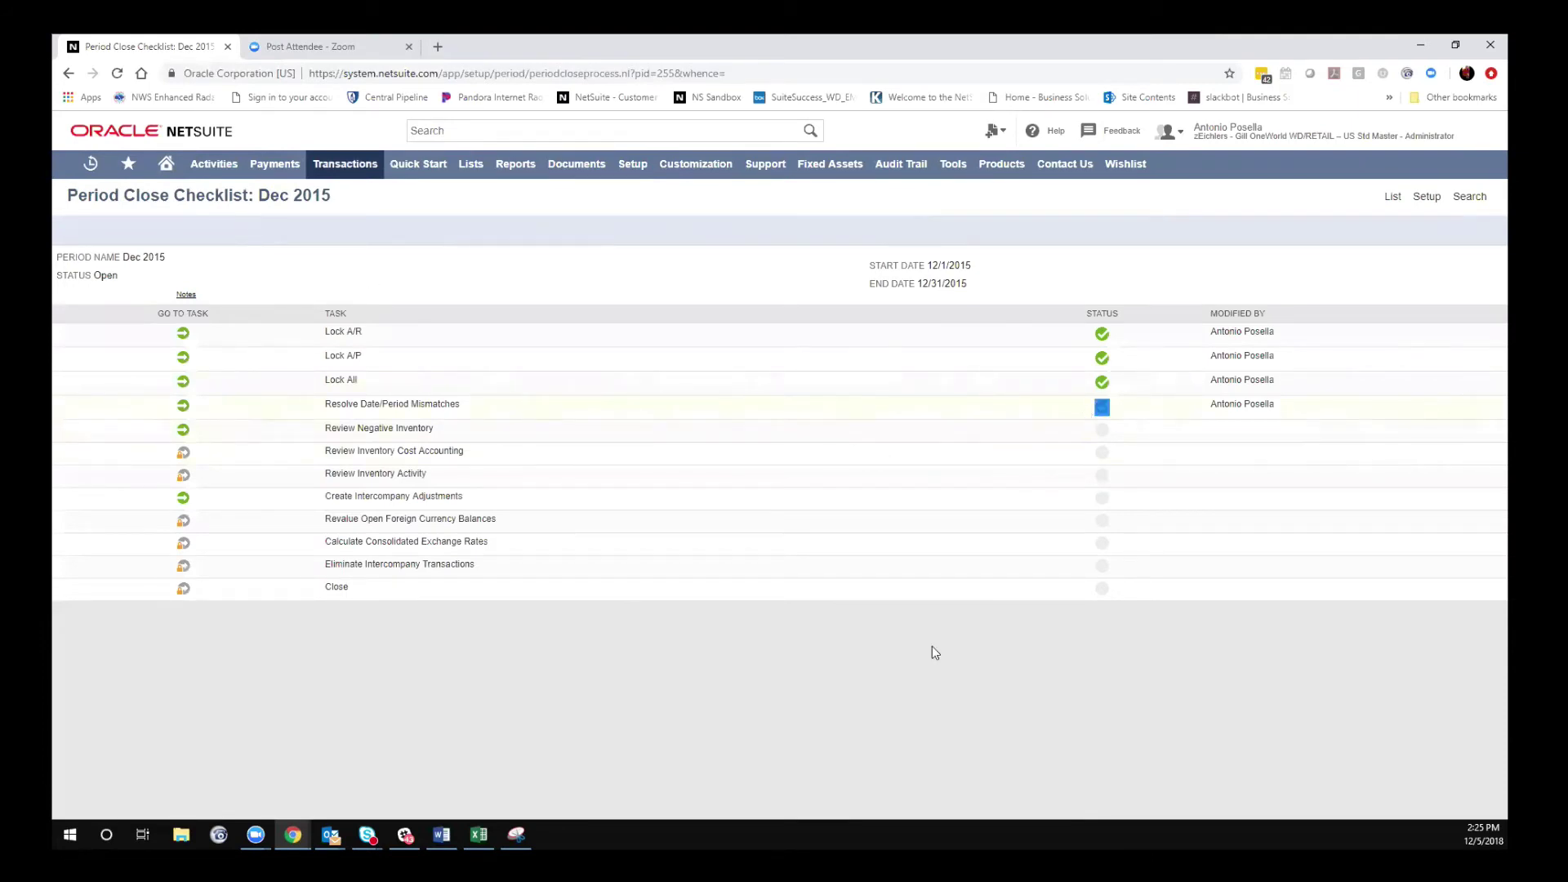
- Open the Review Negative Inventory task from the Dec 2015 checklist and bring up its negative inventory list
left_click(903, 700)
left_click(670, 651)
left_click_drag(400, 413, 325, 427)
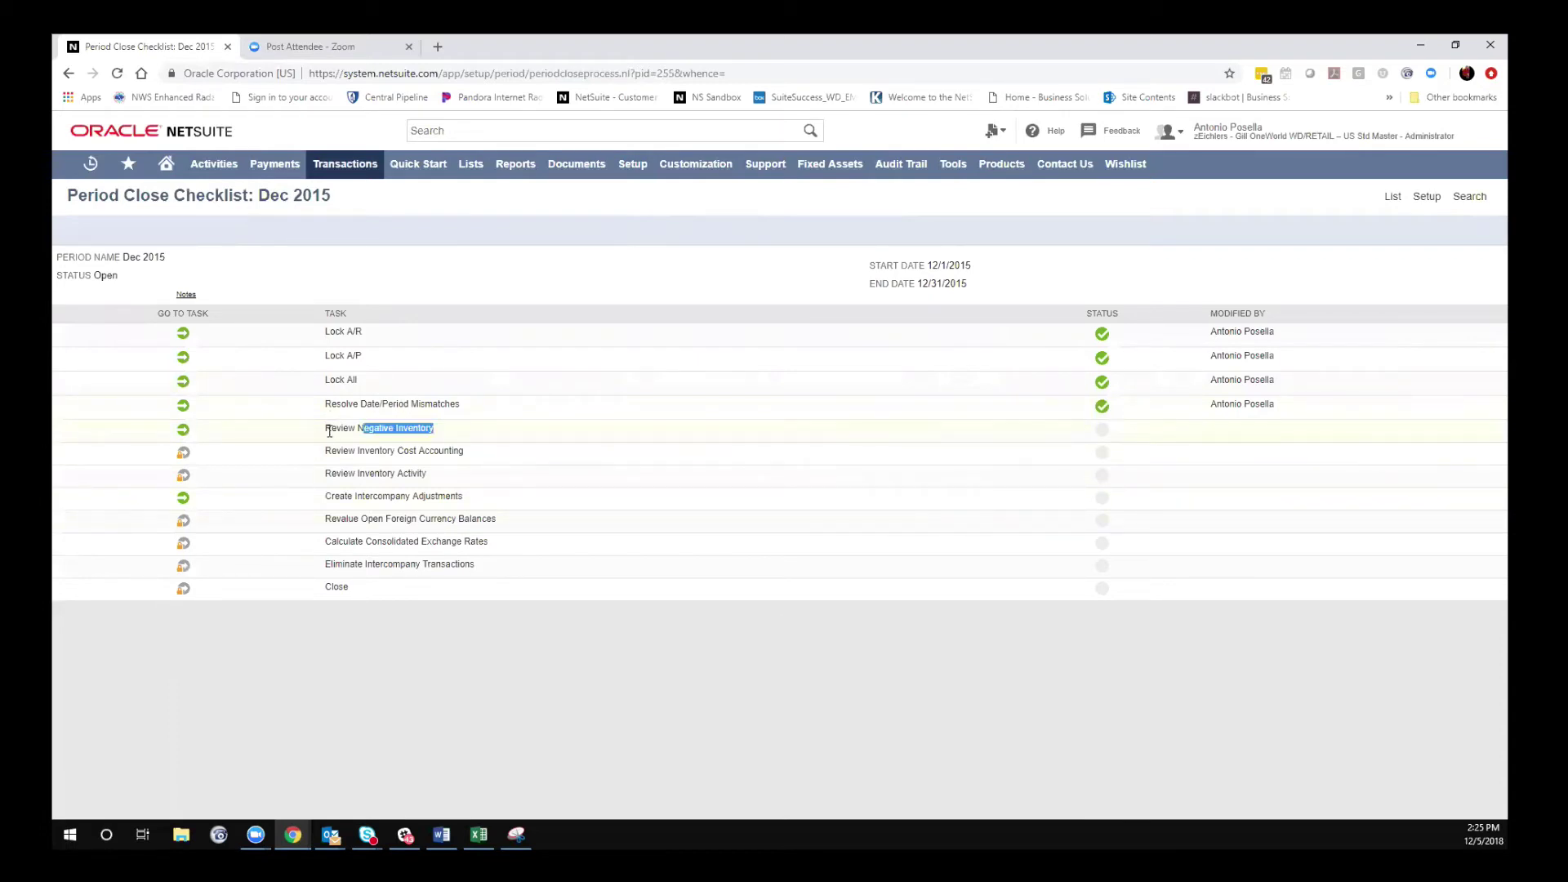
left_click(182, 429)
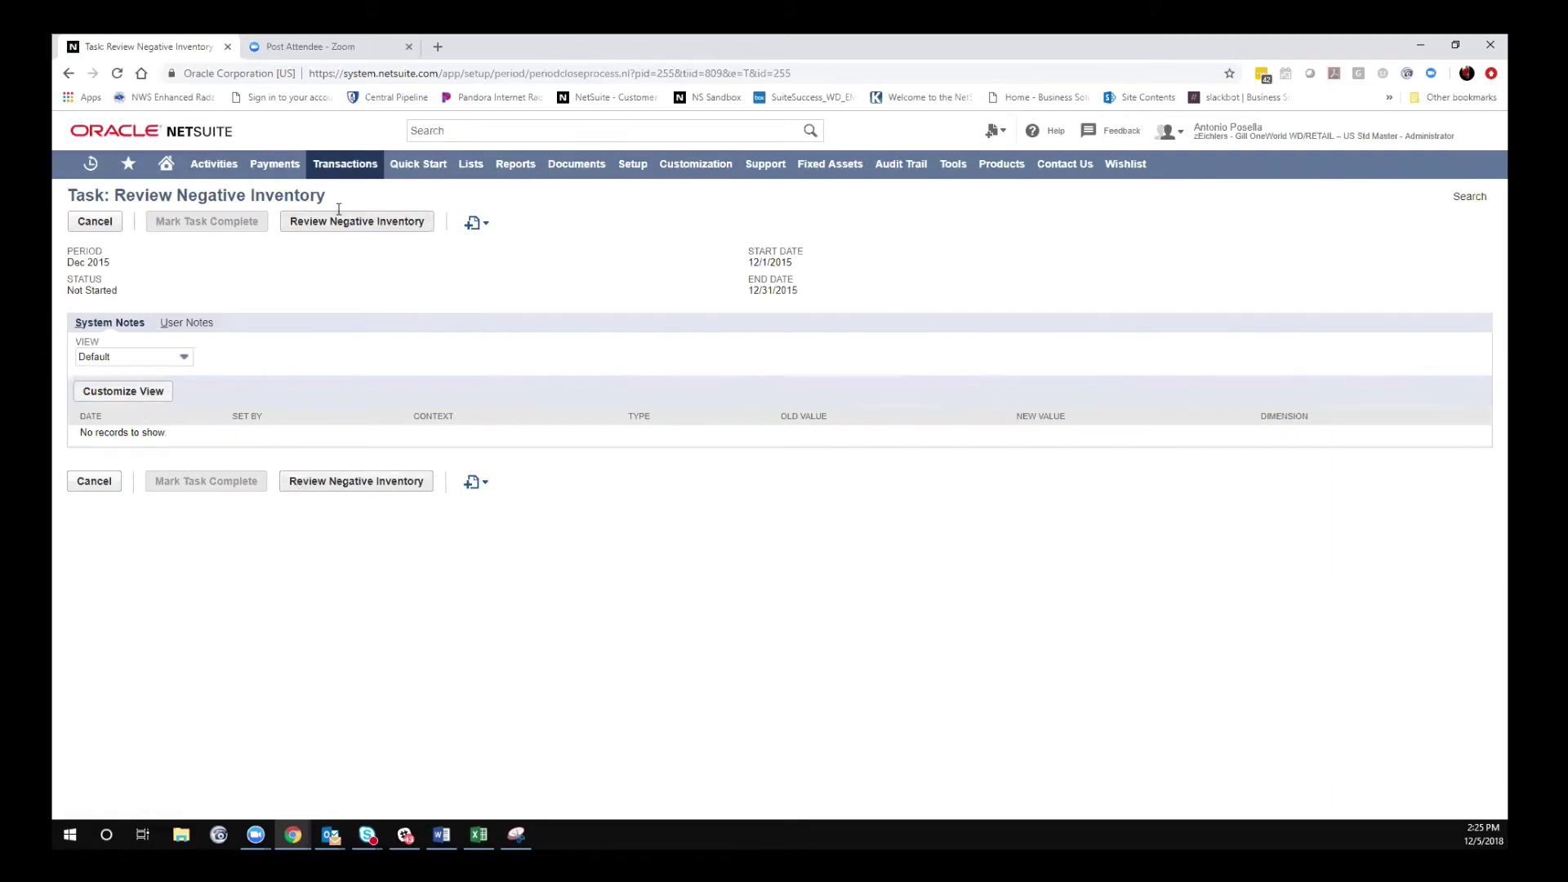
left_click(322, 228)
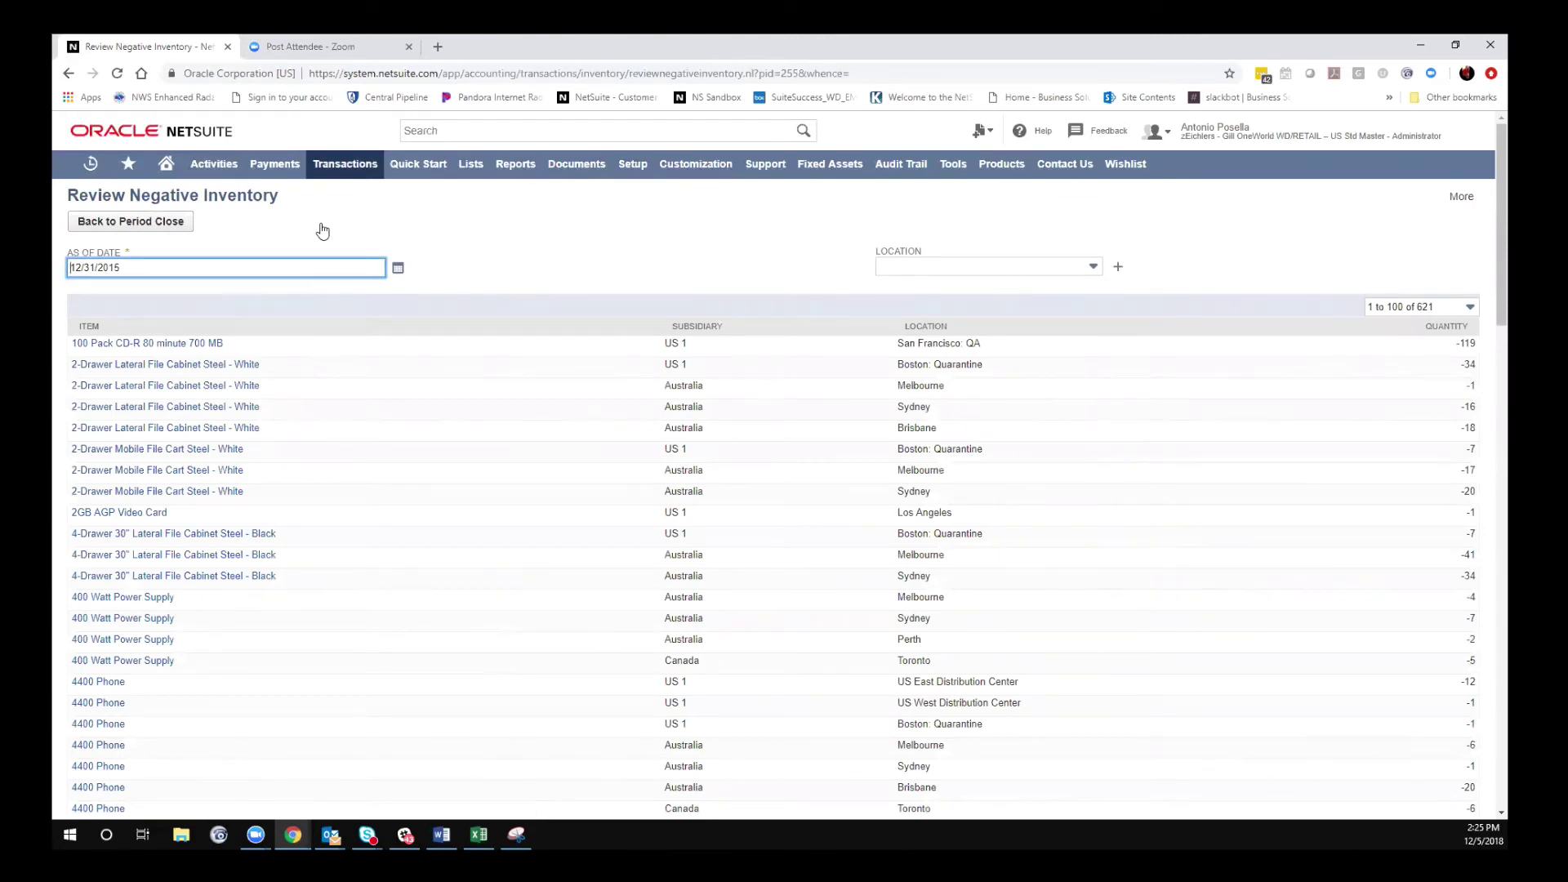
- Examine the negative inventory list's location options, as-of date, and the negative quantities by item, subsidiary and location
left_click(1026, 267)
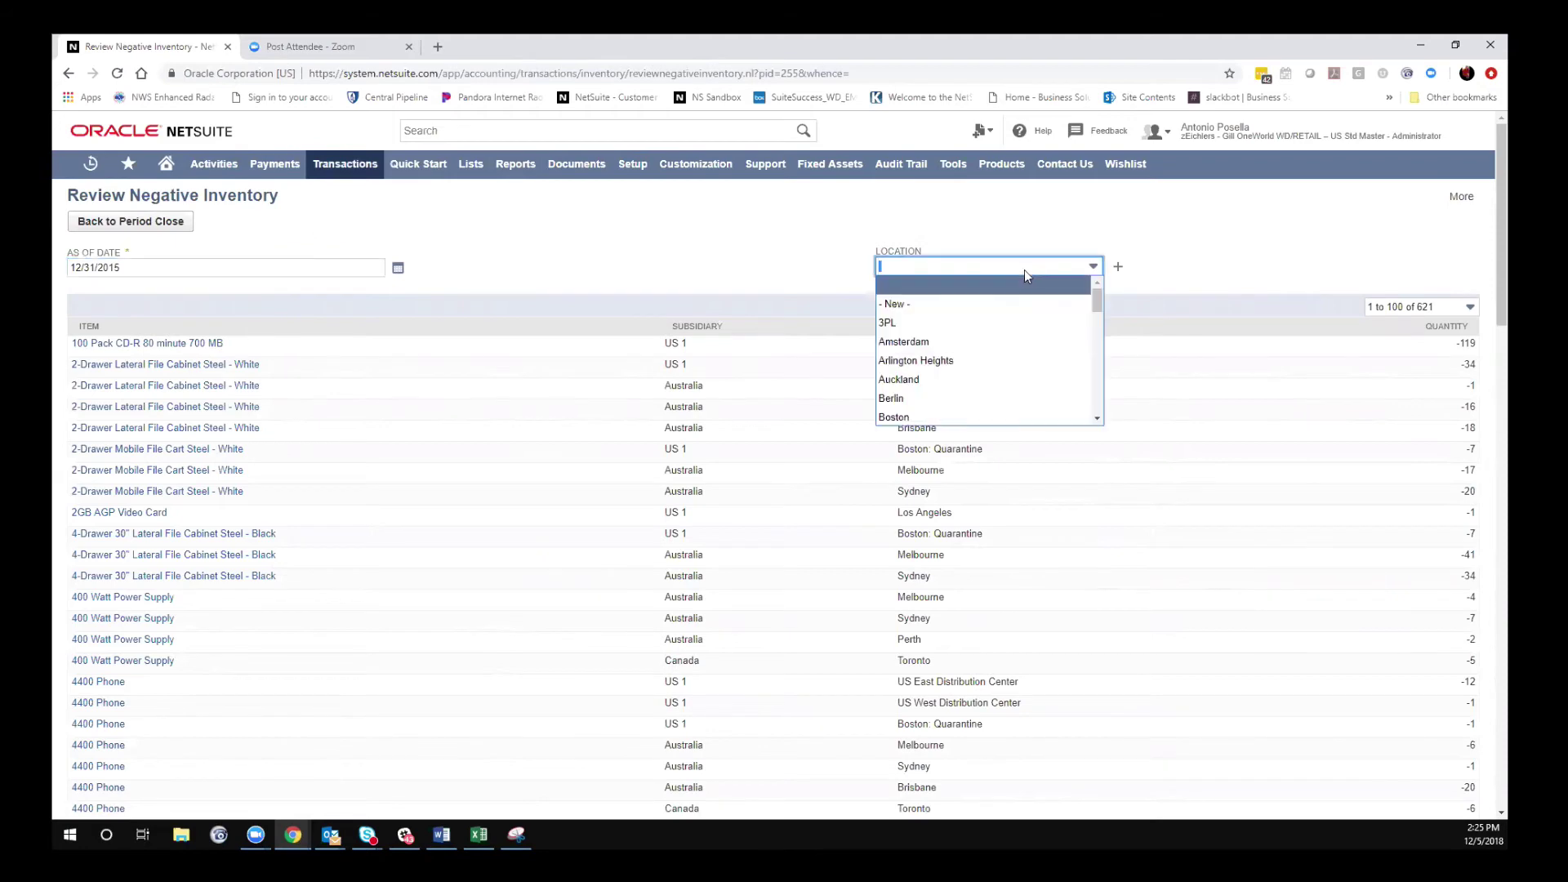
scroll(915, 367, "down", 3)
scroll(916, 366, "up", 3)
left_click(147, 268)
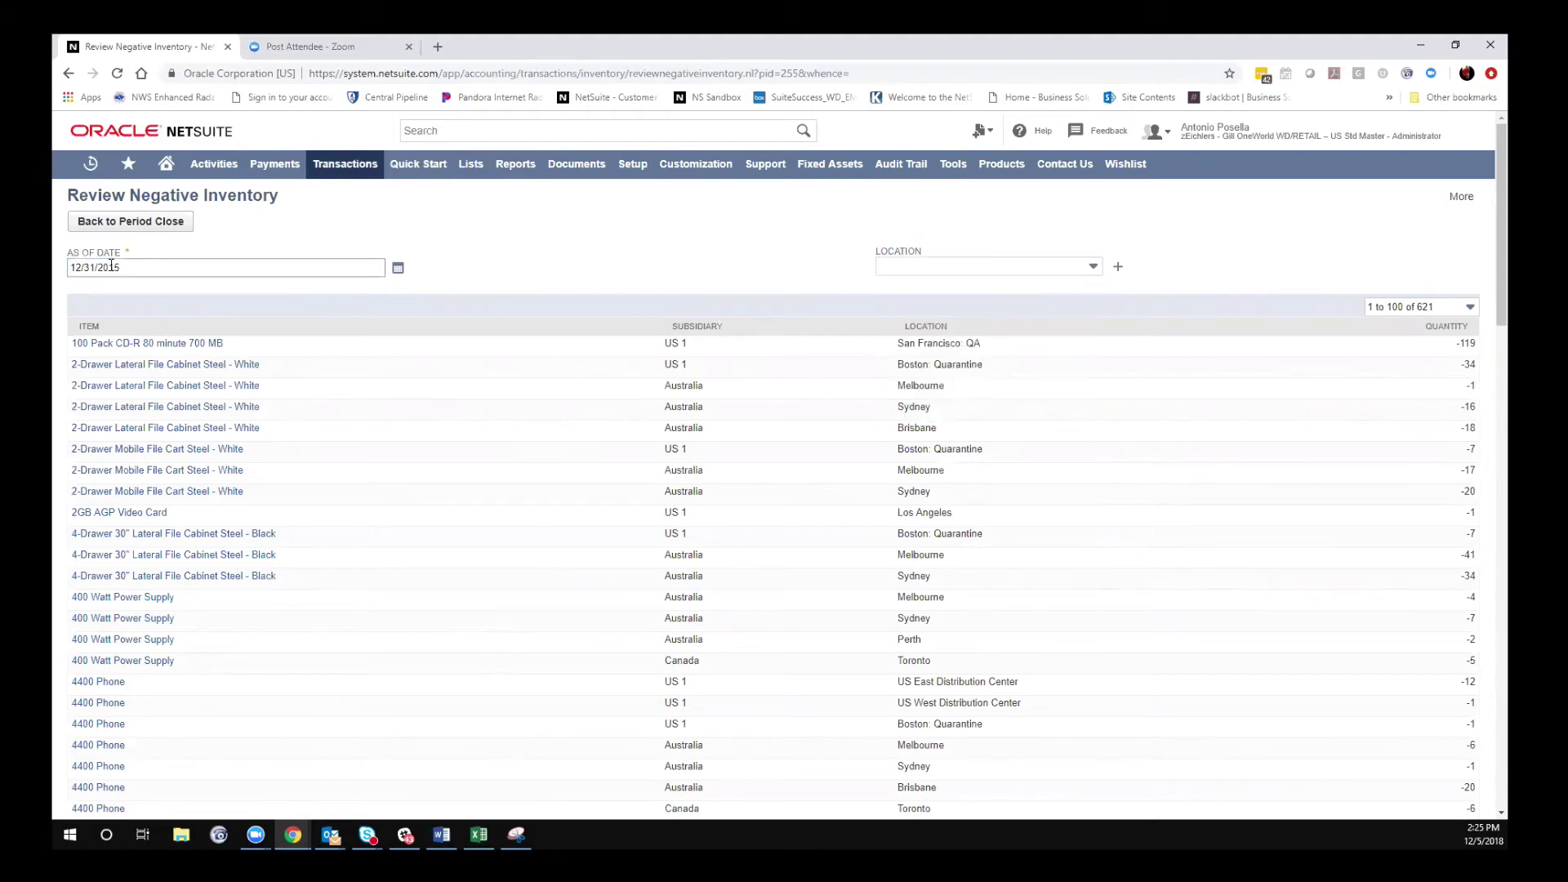
left_click_drag(125, 268, 71, 269)
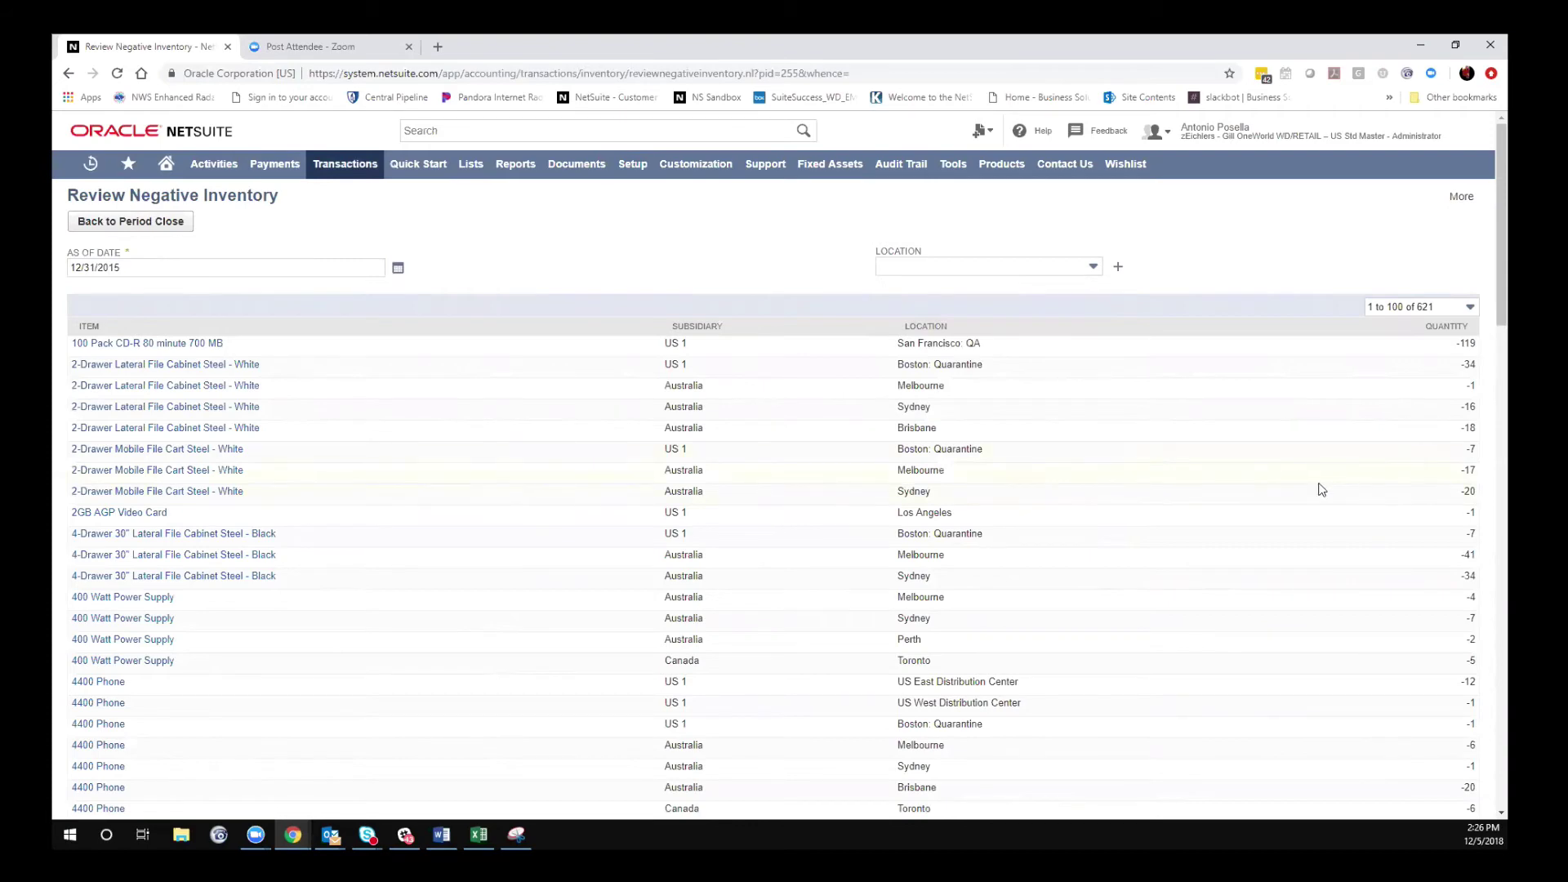
scroll(1325, 473, "down", 15)
scroll(1331, 527, "down", 10)
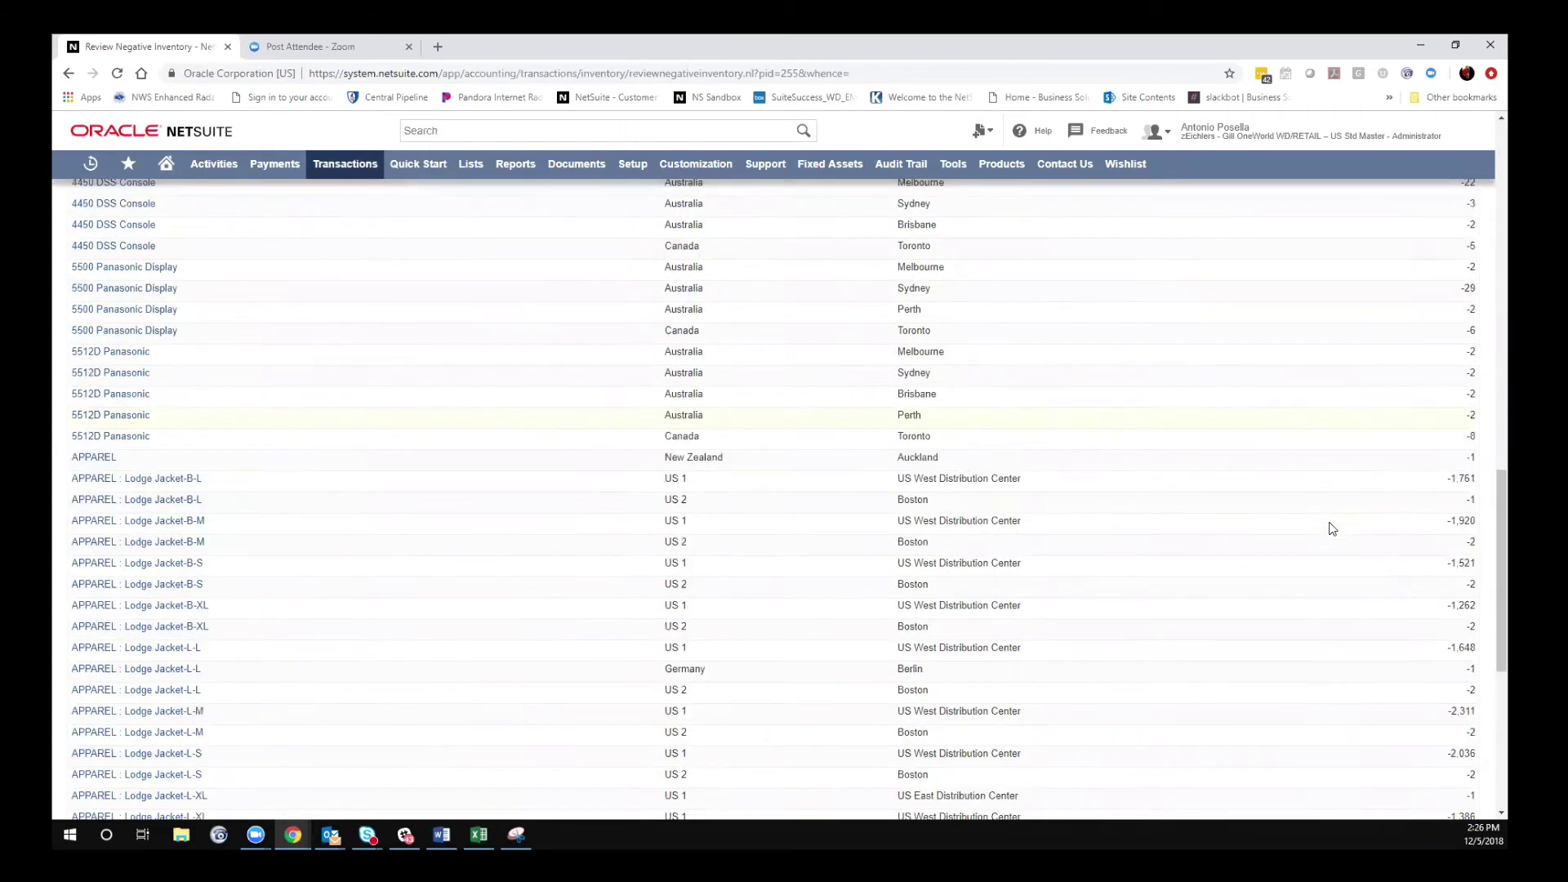
scroll(756, 594, "up", 7)
scroll(724, 575, "up", 12)
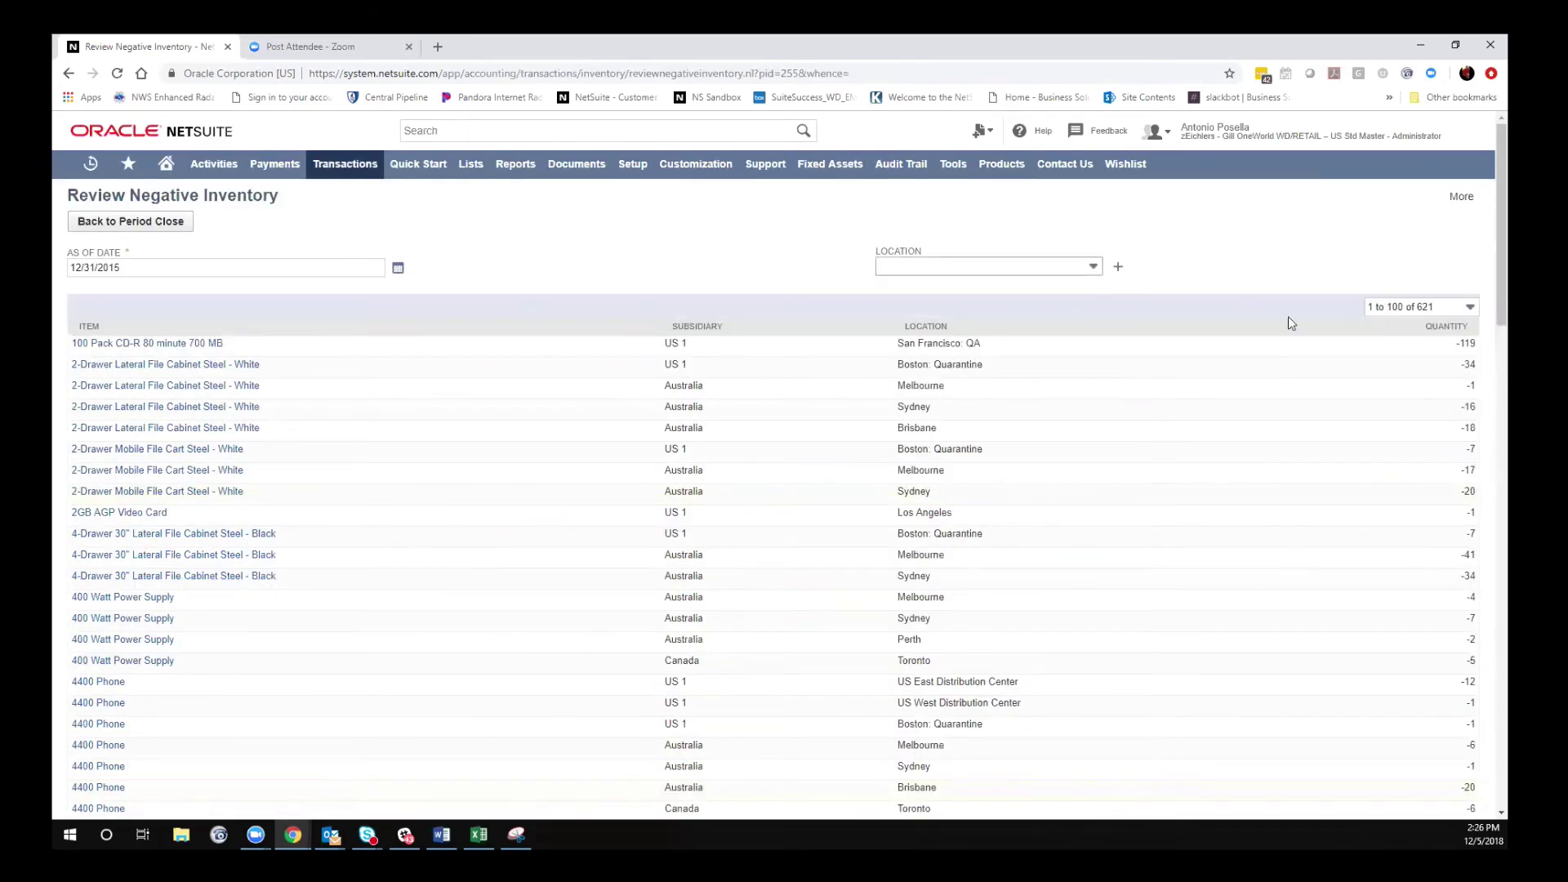
left_click_drag(1446, 346, 1068, 351)
left_click(1068, 351)
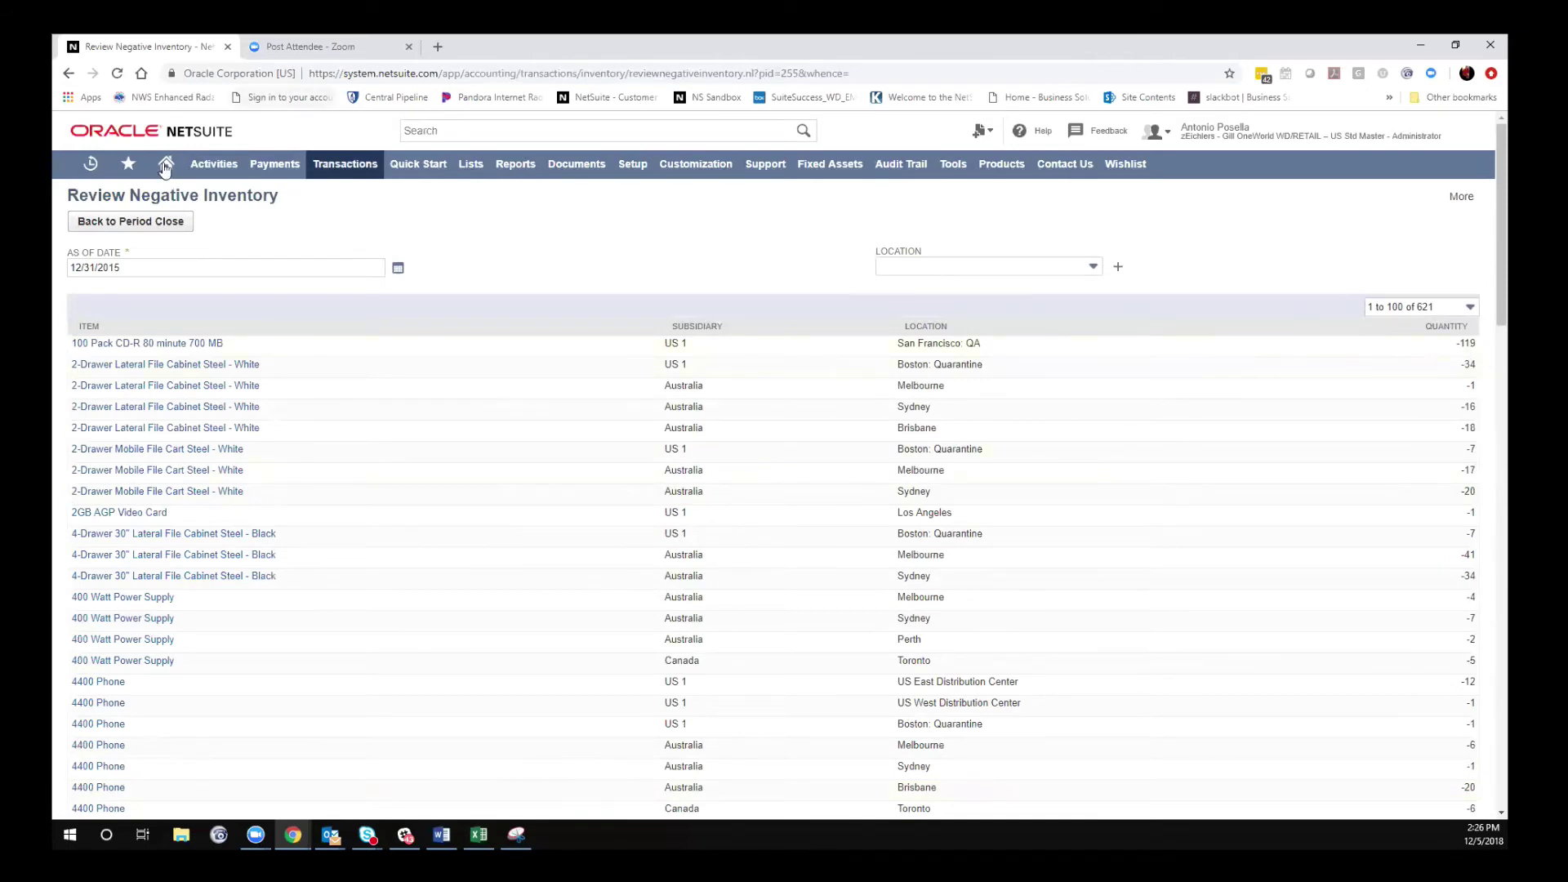
- Return to the period close and mark the Review Negative Inventory task complete
left_click(126, 223)
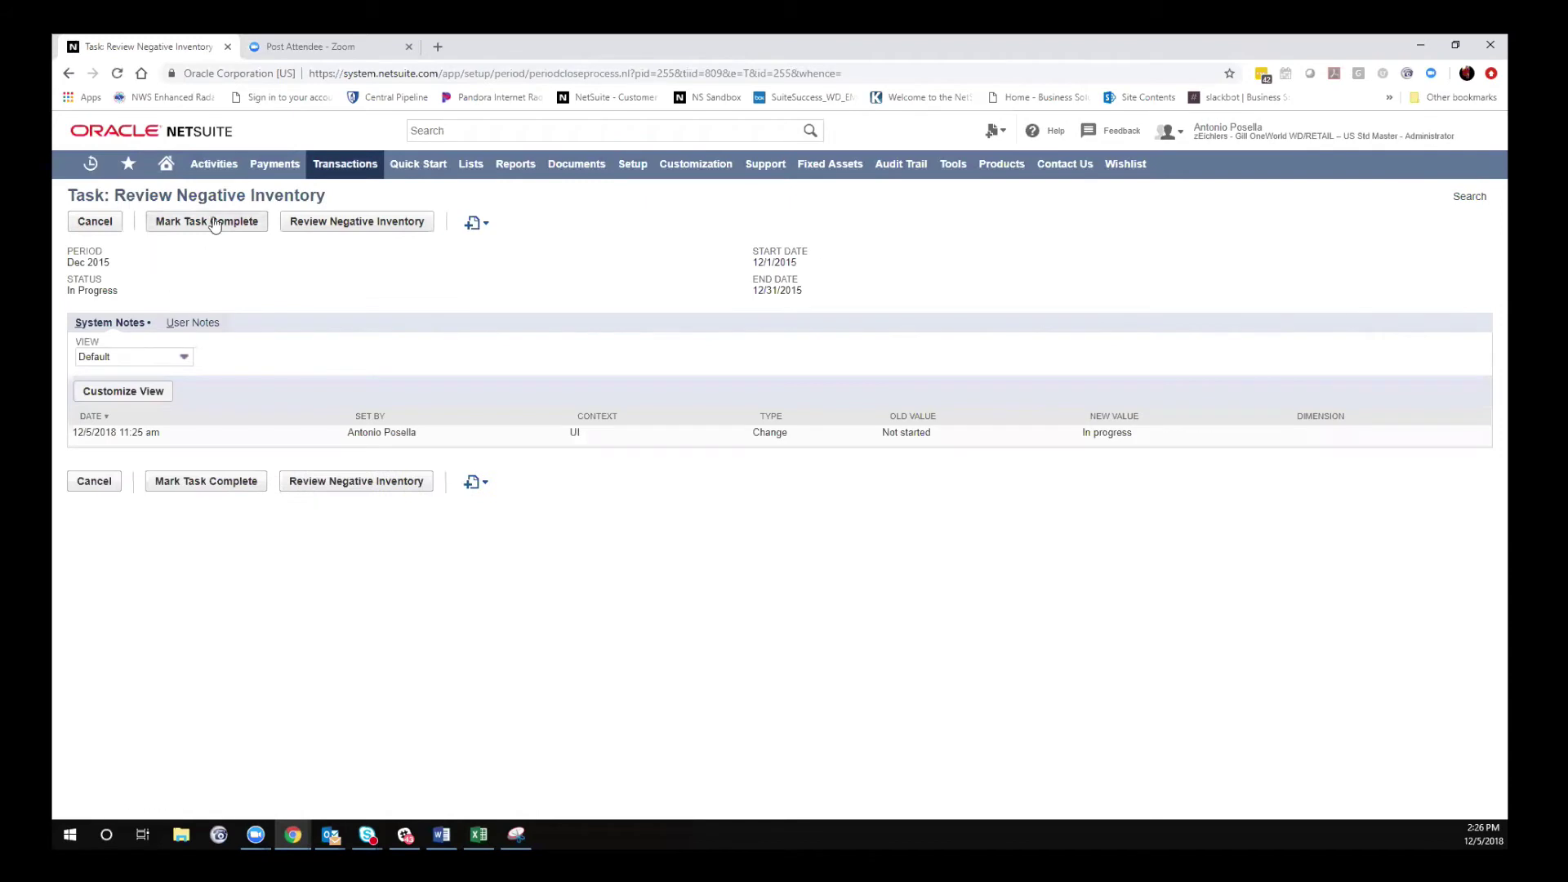
left_click(214, 224)
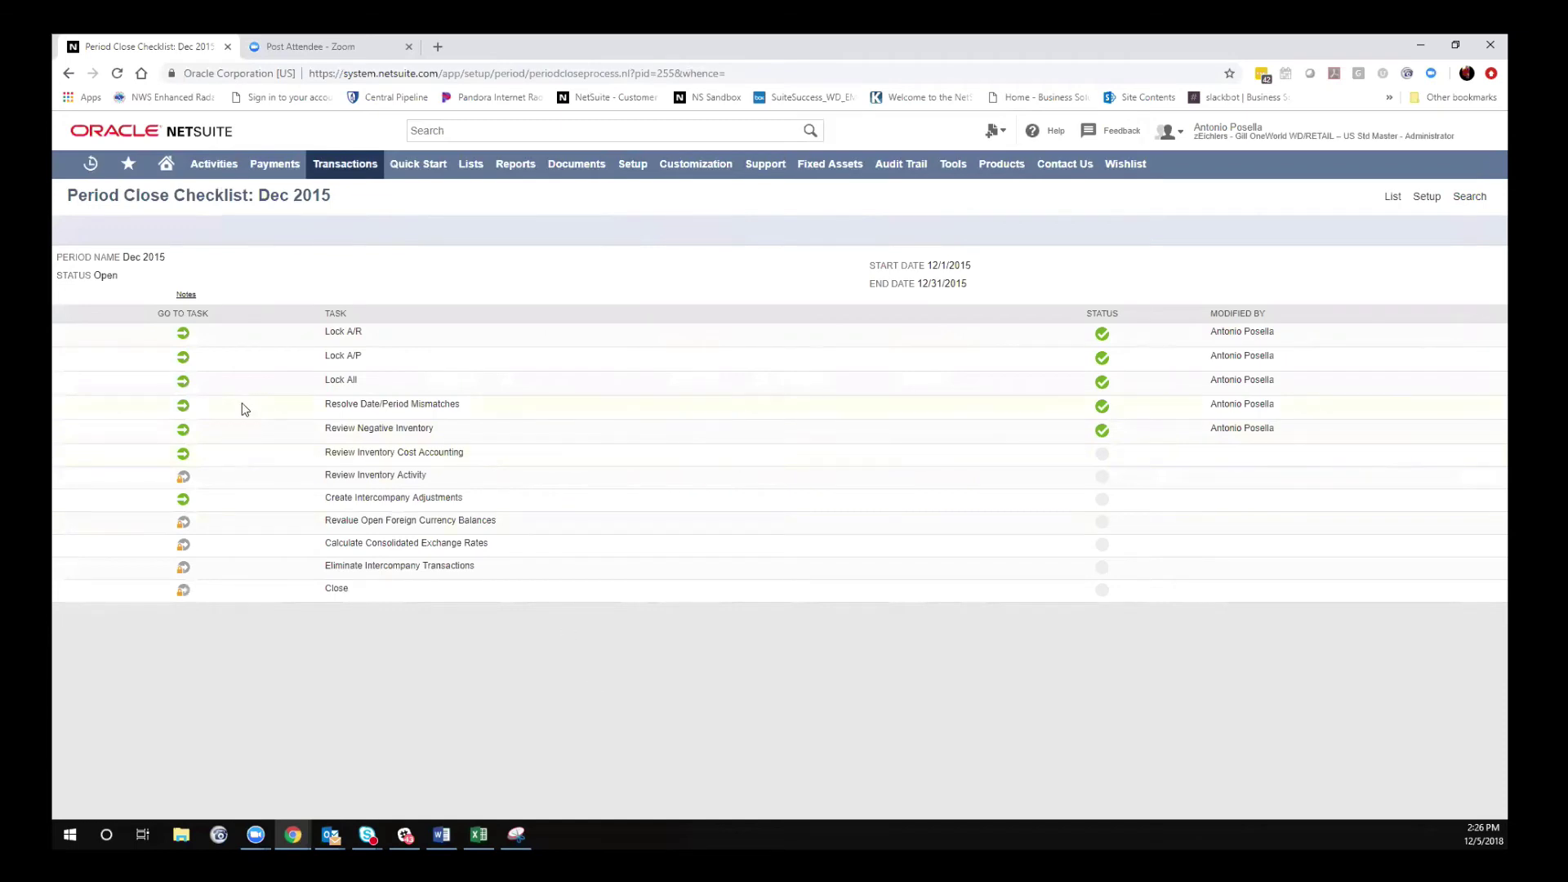
- Open the Review Inventory Cost Accounting task from the checklist and run its cost accounting review
triple_click(294, 446)
left_click(297, 454)
left_click(184, 454)
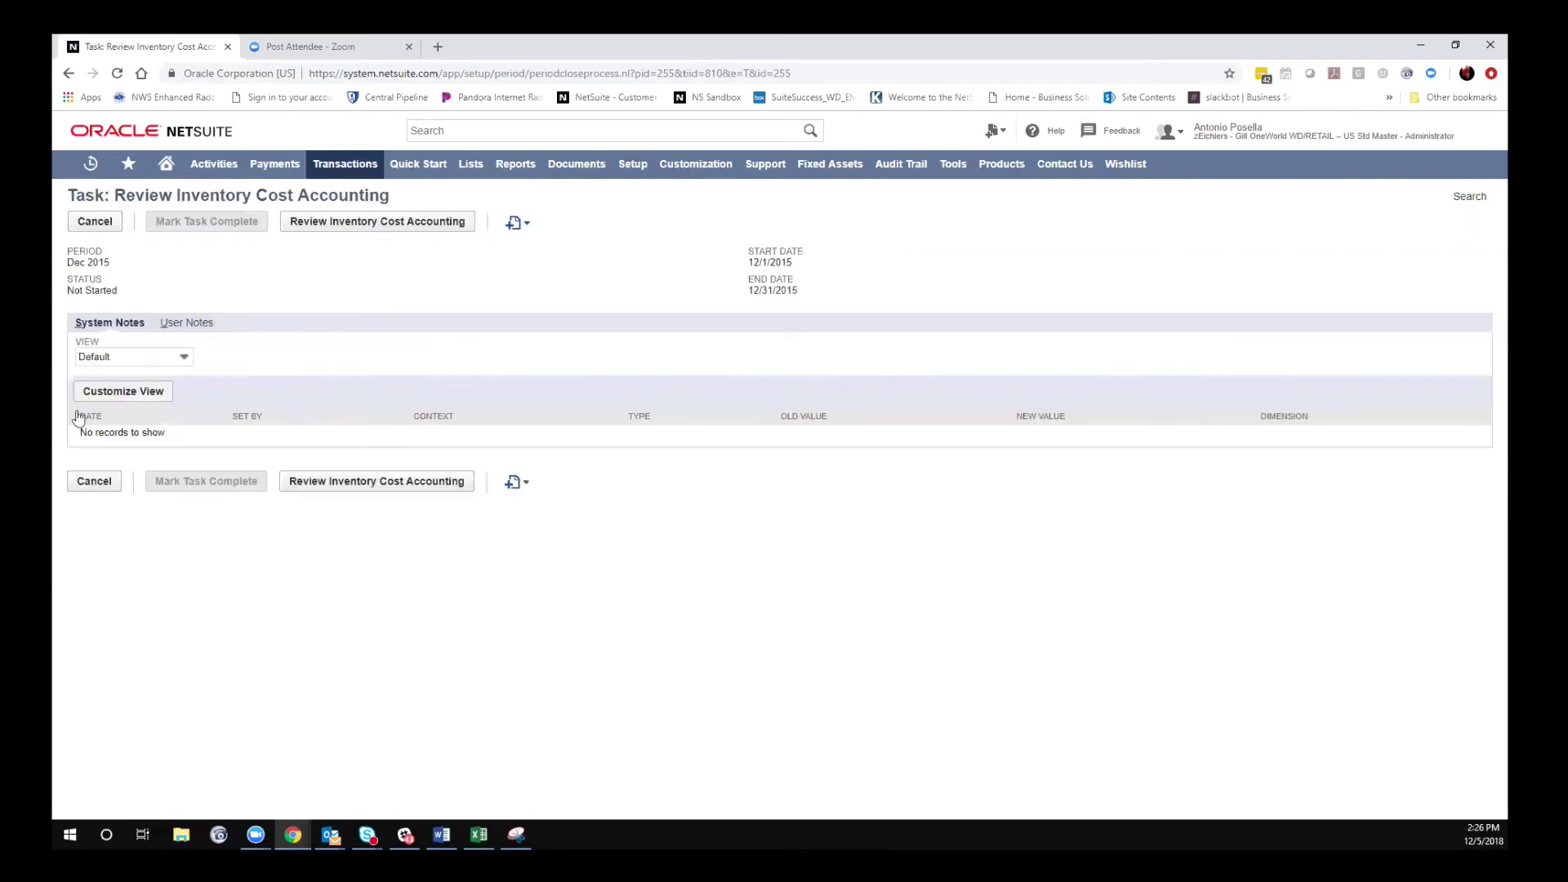
left_click(345, 234)
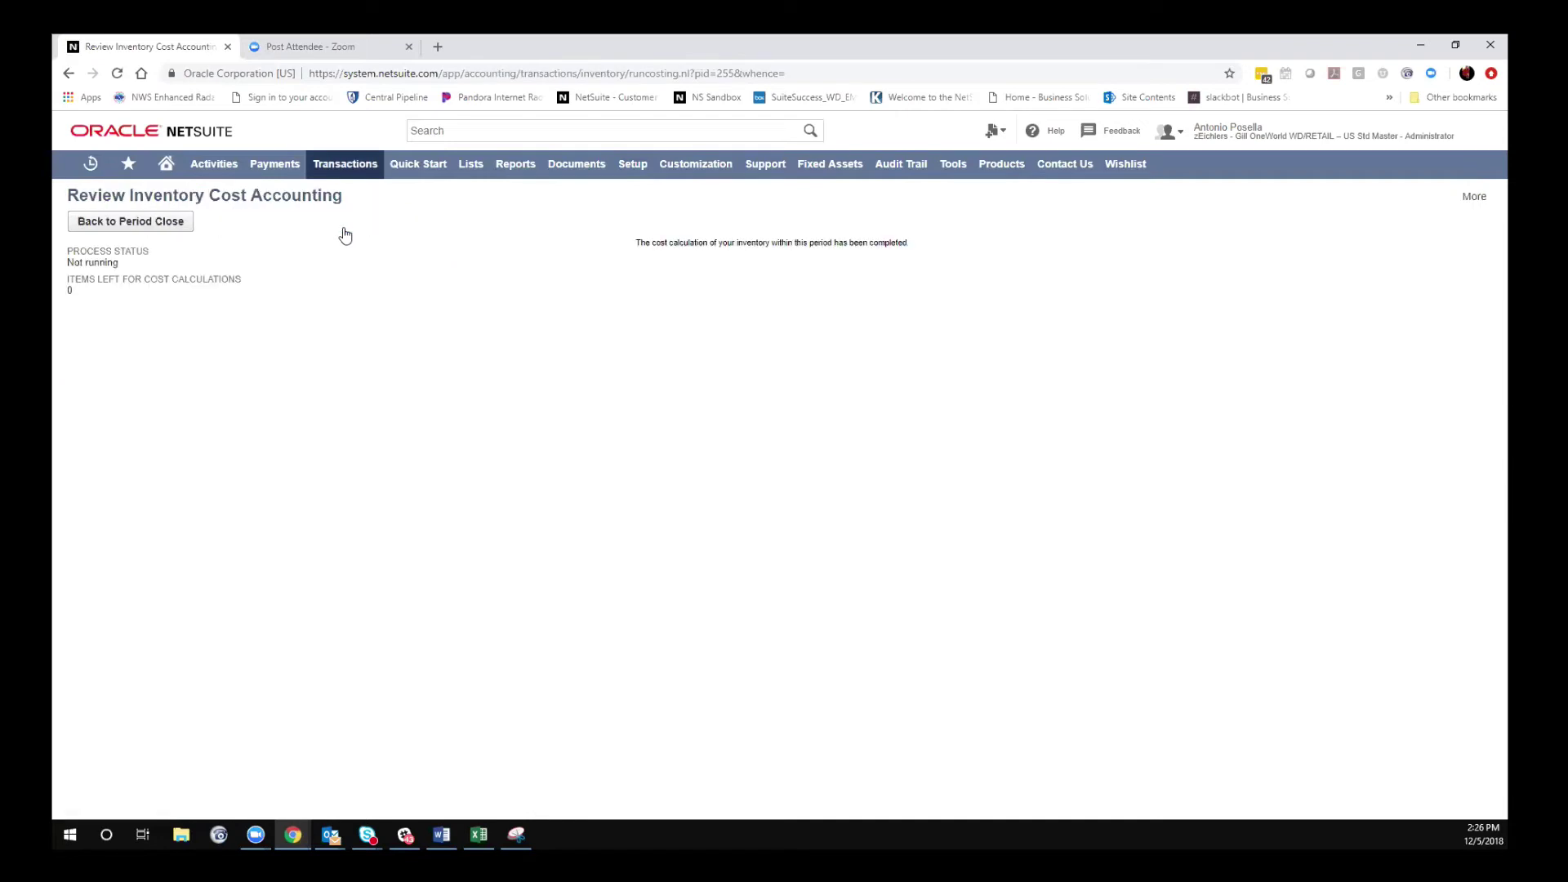
- Check the cost calculation's process status and items left, return to the period close, and mark Review Inventory Cost Accounting complete
triple_click(70, 289)
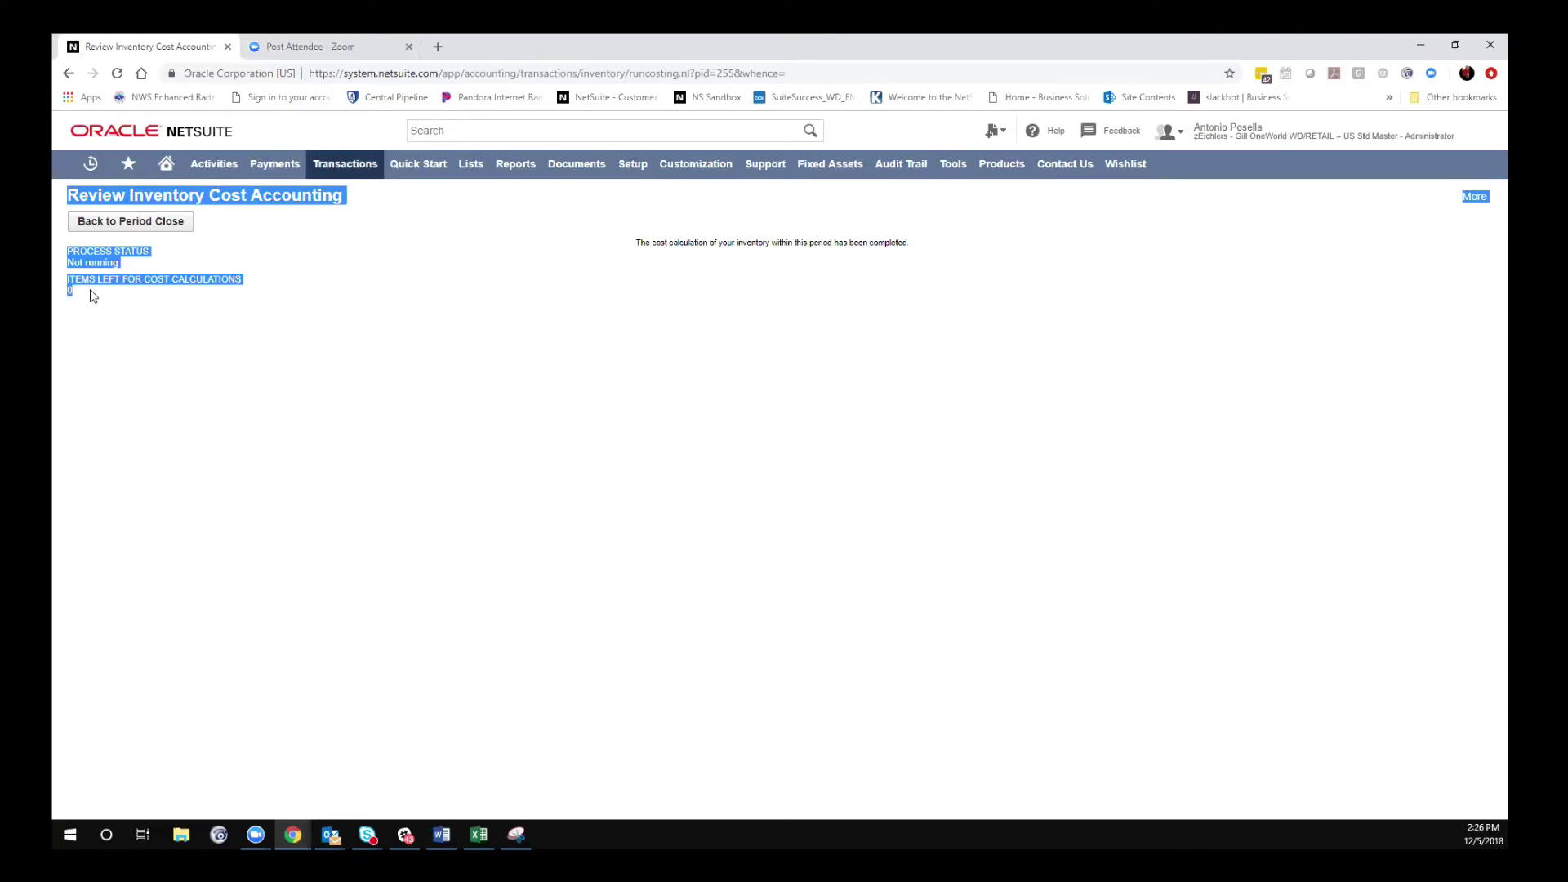
left_click(75, 299)
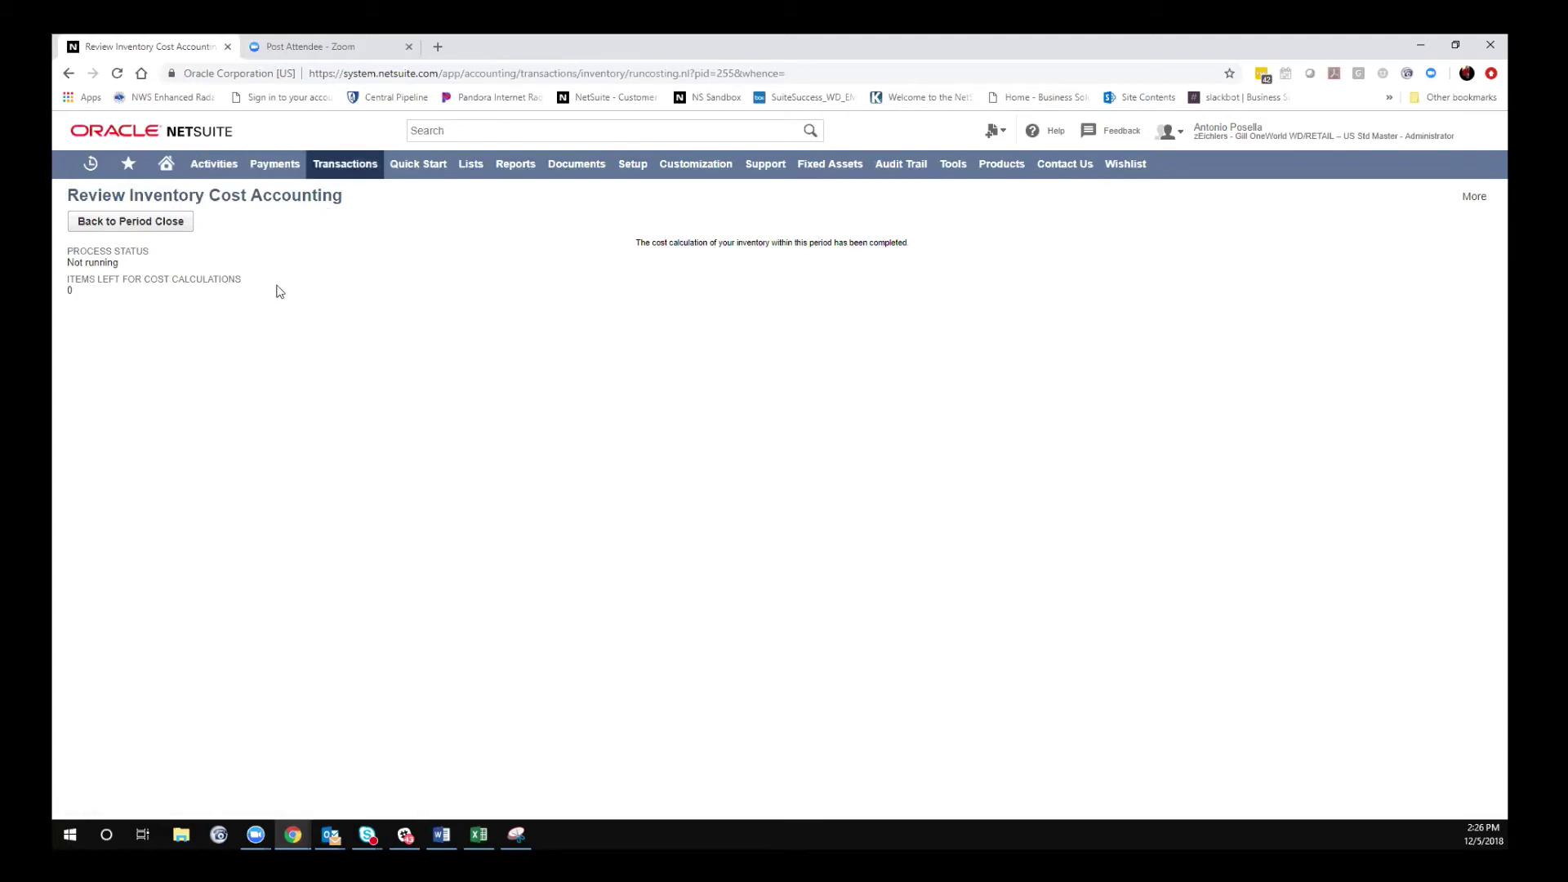
left_click_drag(635, 242, 927, 248)
left_click(874, 291)
left_click_drag(133, 270, 70, 270)
left_click(113, 225)
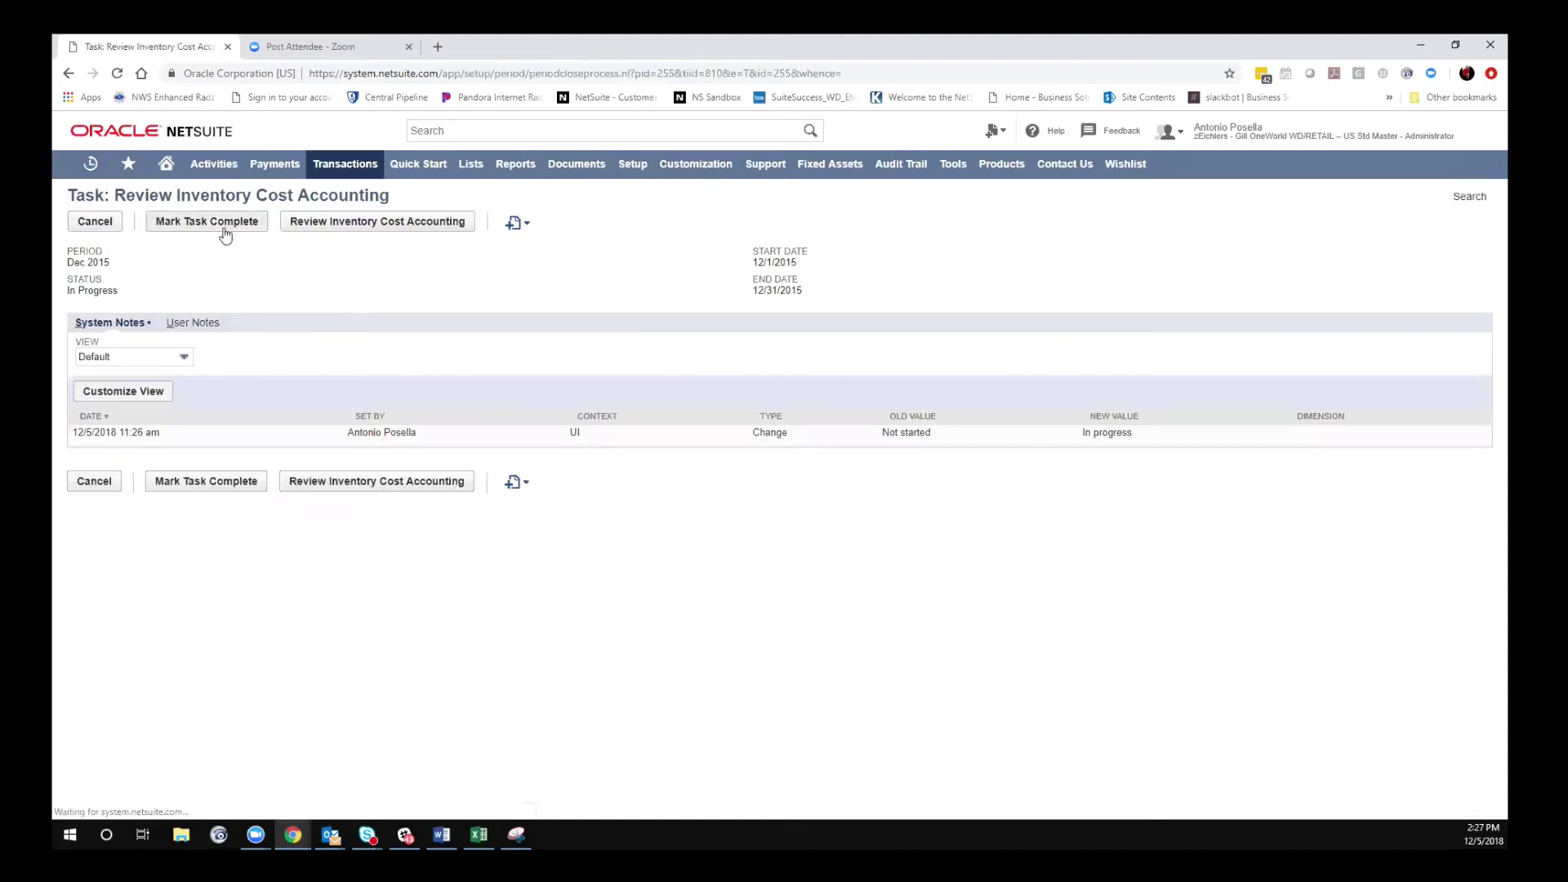
left_click(225, 231)
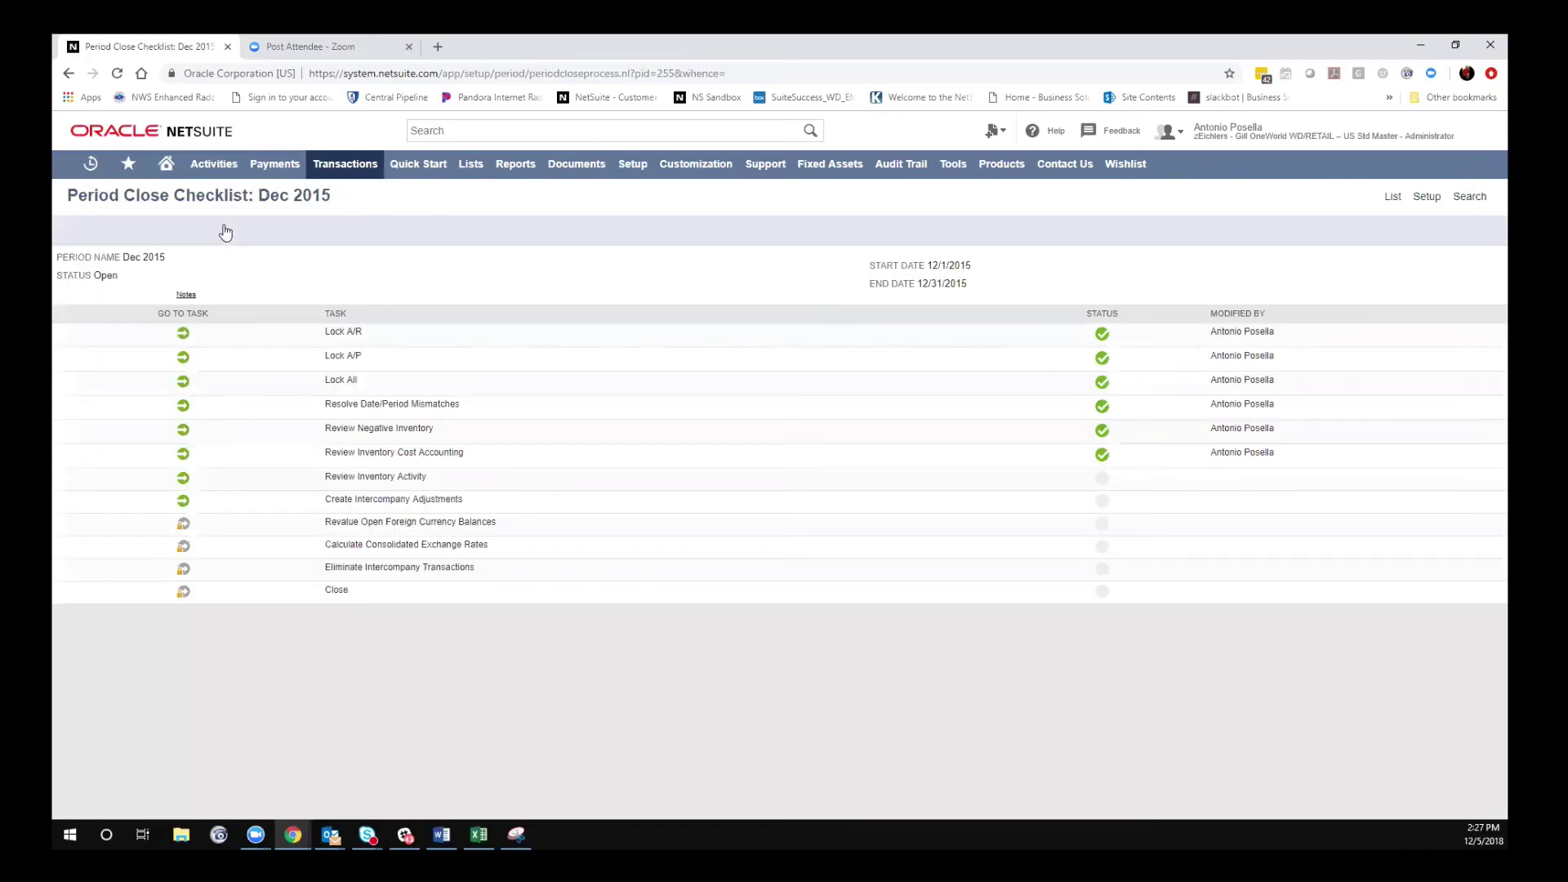
- Open the Review Inventory Activity task from the checklist and run the Inventory Activity Detail report
double_click(400, 459)
left_click(384, 648)
triple_click(325, 485)
left_click(206, 484)
left_click(184, 482)
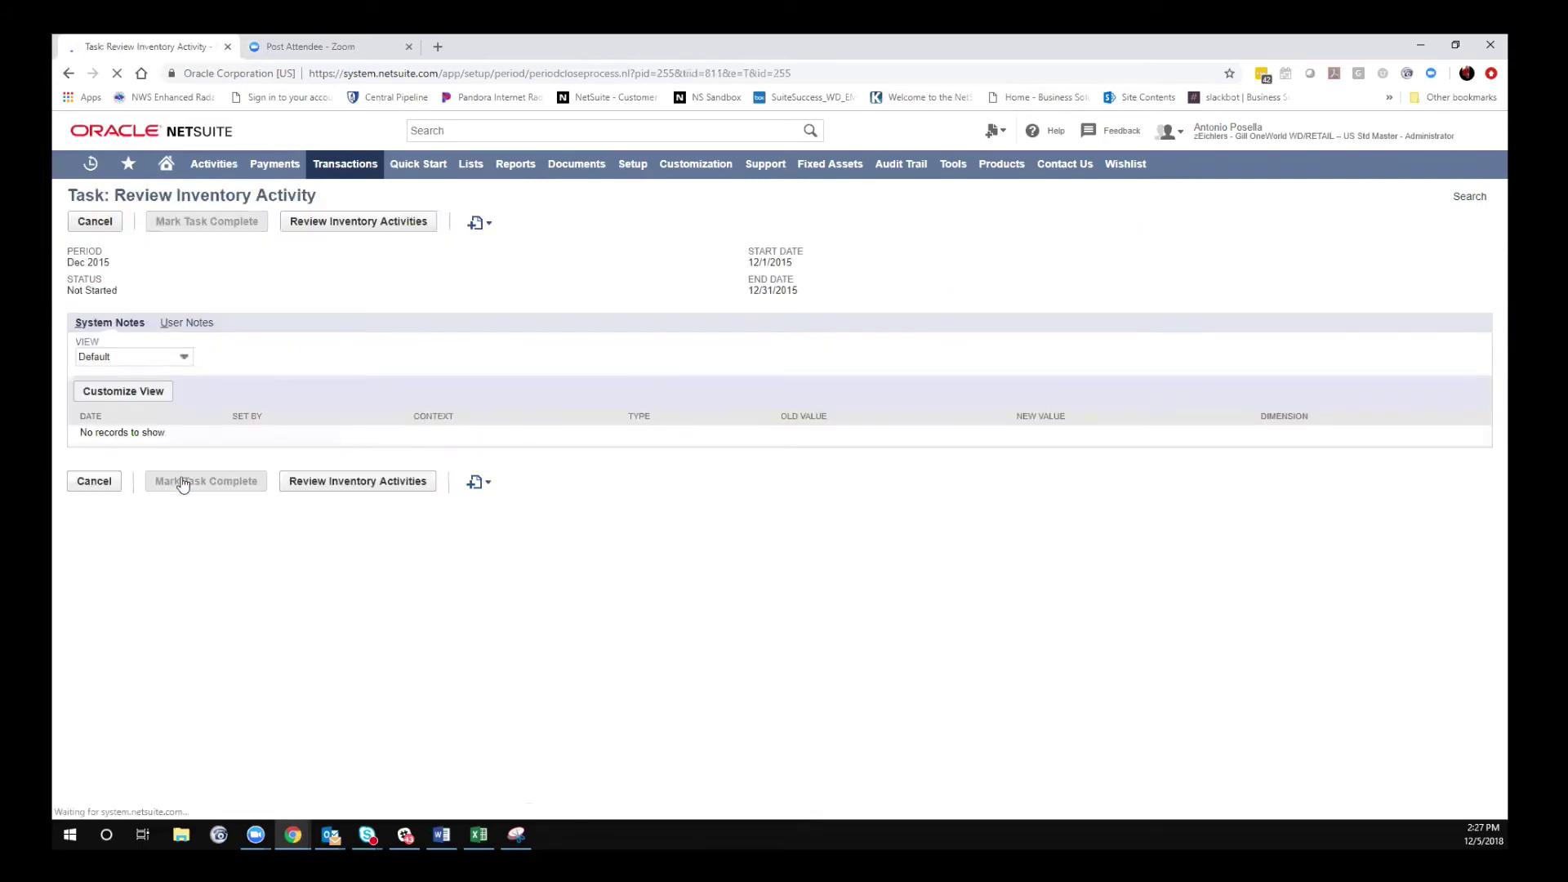
left_click(395, 226)
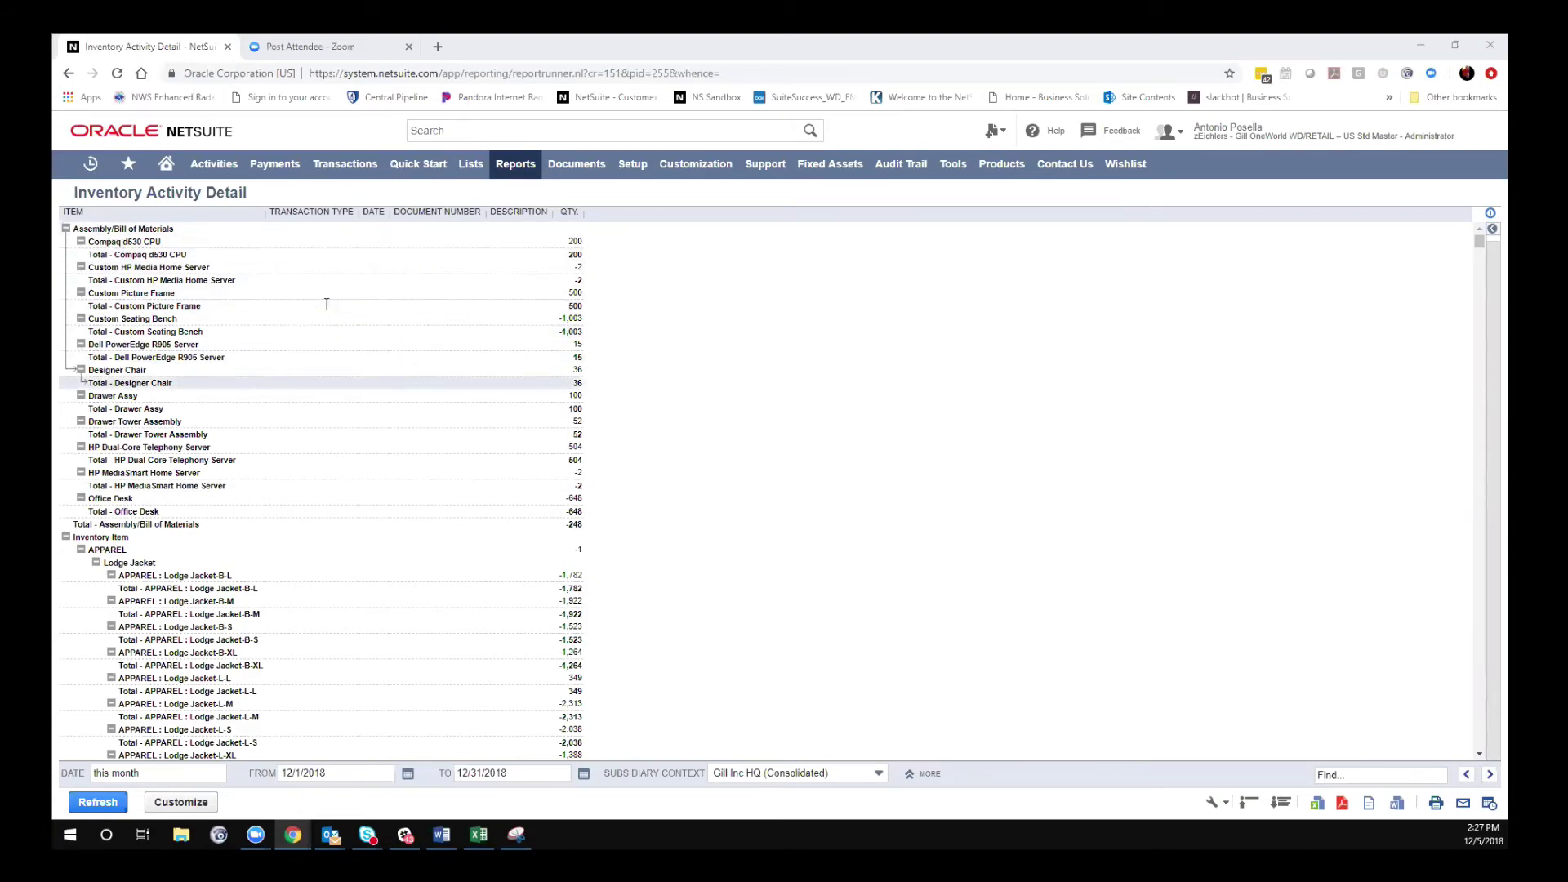
- Look through the Inventory Activity Detail report, go back to its task, and mark Review Inventory Activity complete
scroll(574, 618, "down", 15)
scroll(574, 618, "down", 7)
scroll(682, 585, "up", 7)
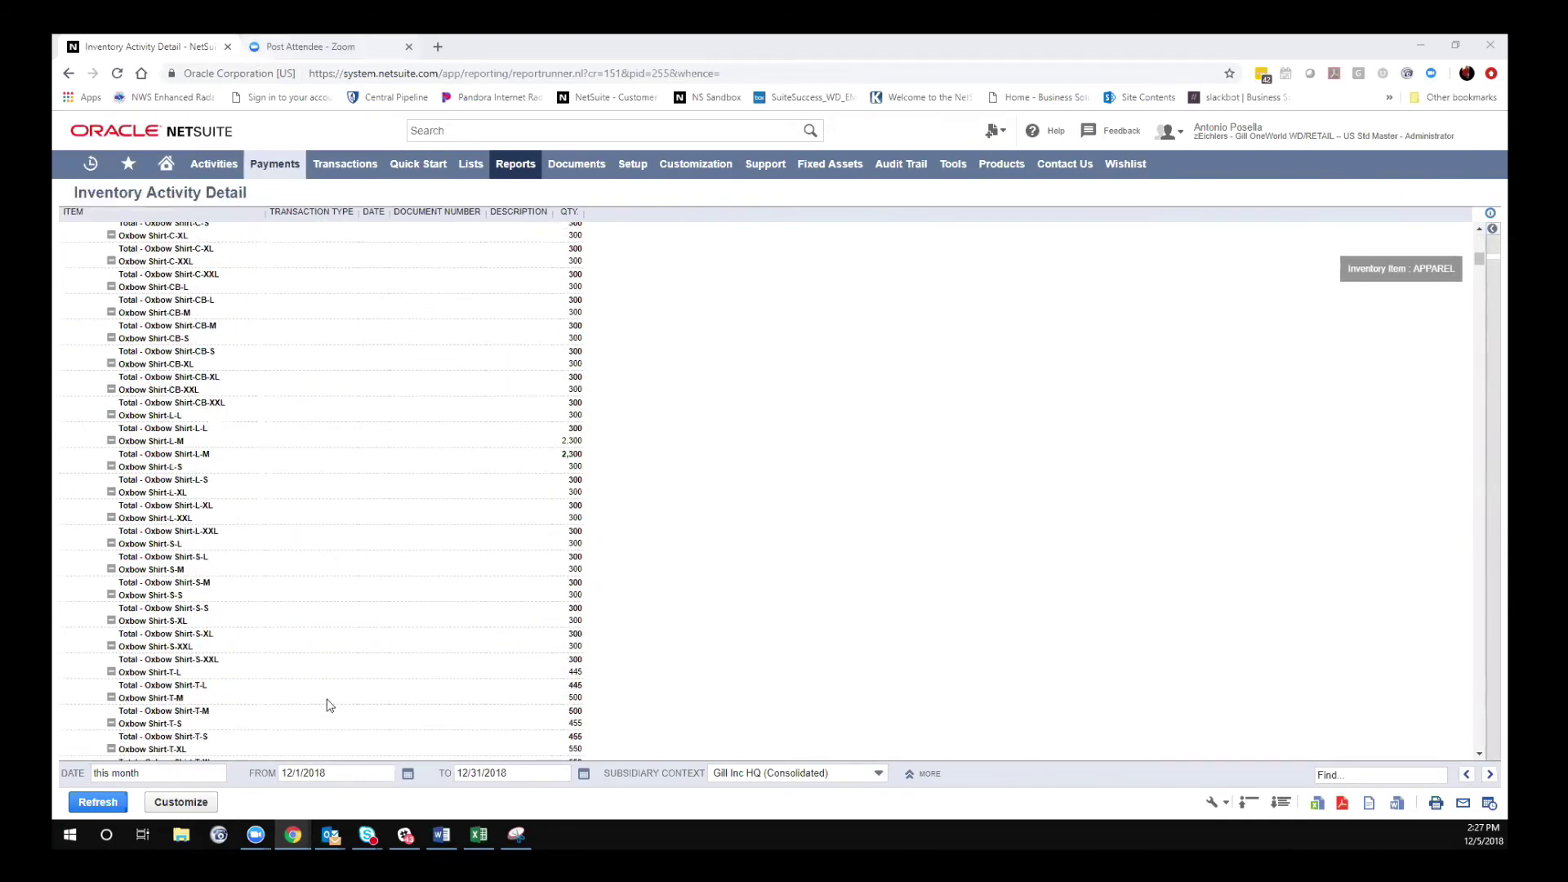
left_click(68, 73)
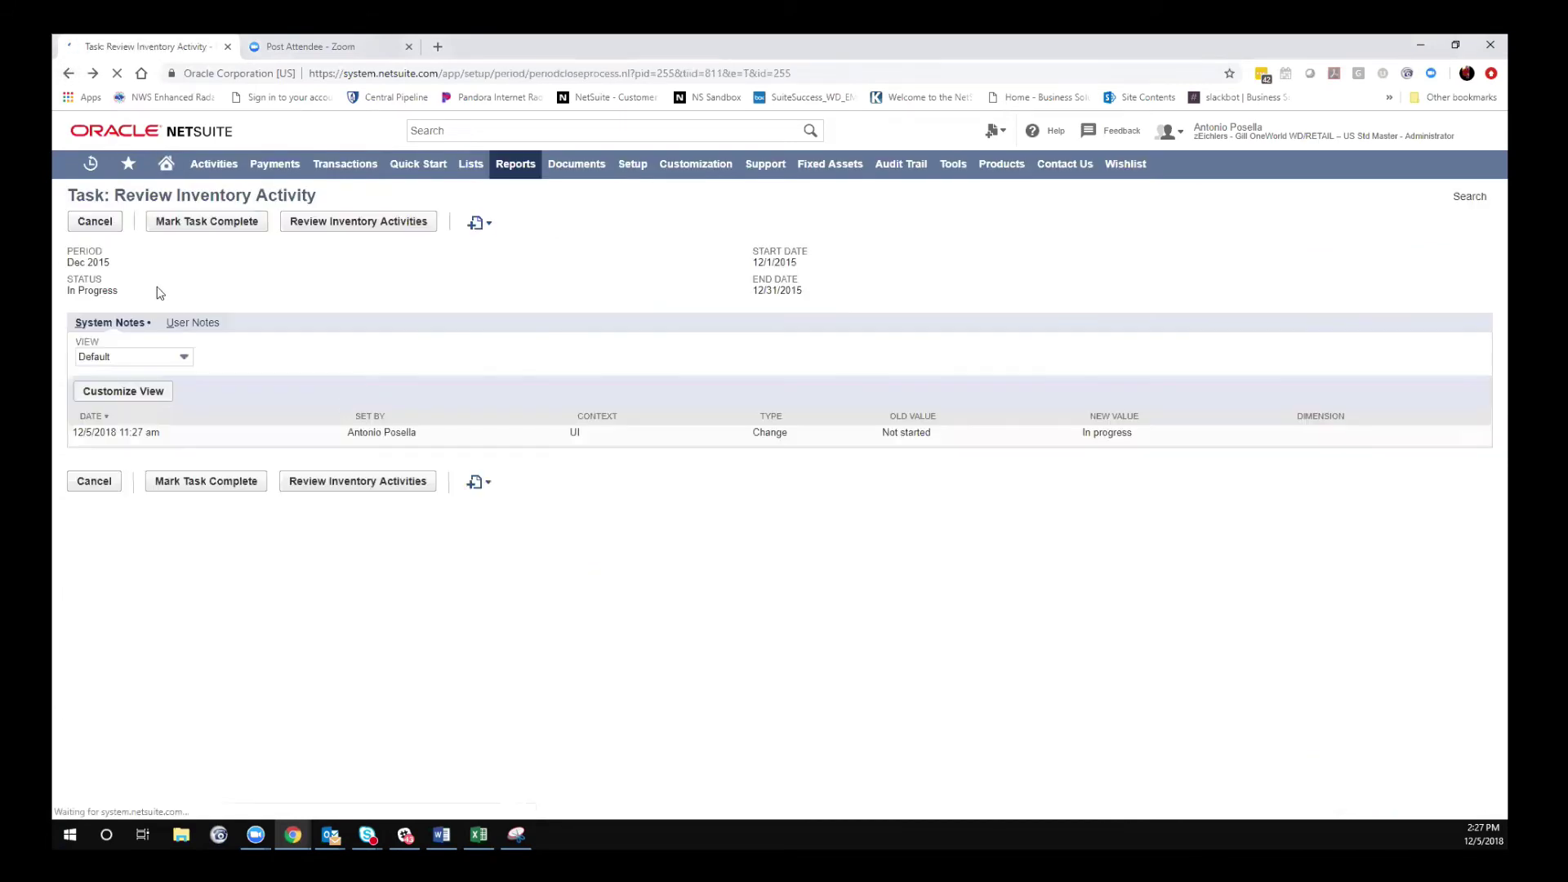
left_click(196, 226)
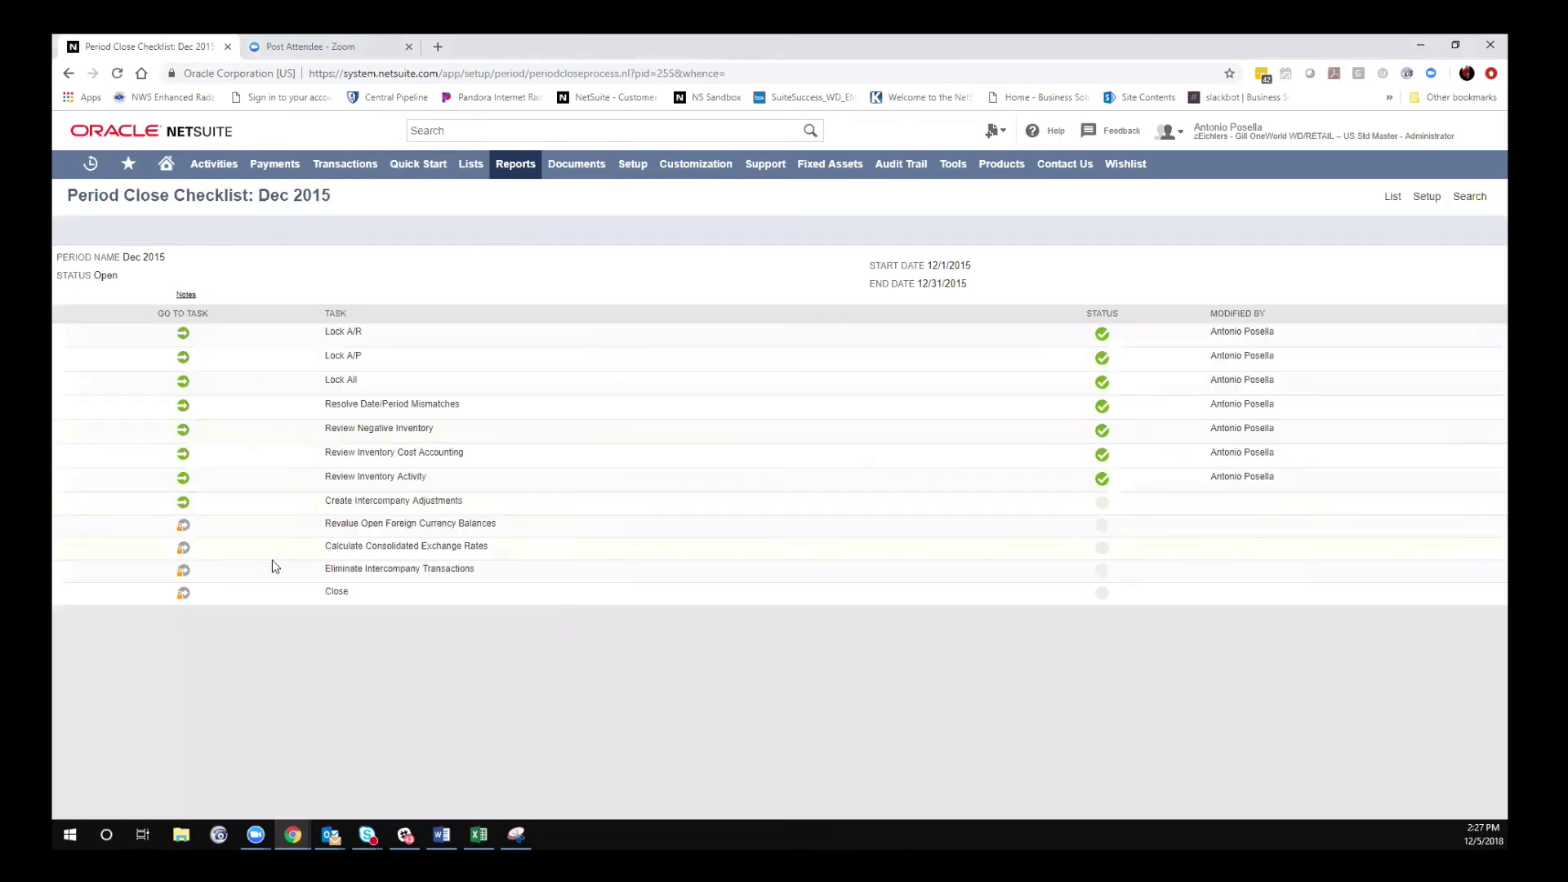
- Open the Create Intercompany Adjustments task from the Dec 2015 period close checklist
triple_click(380, 524)
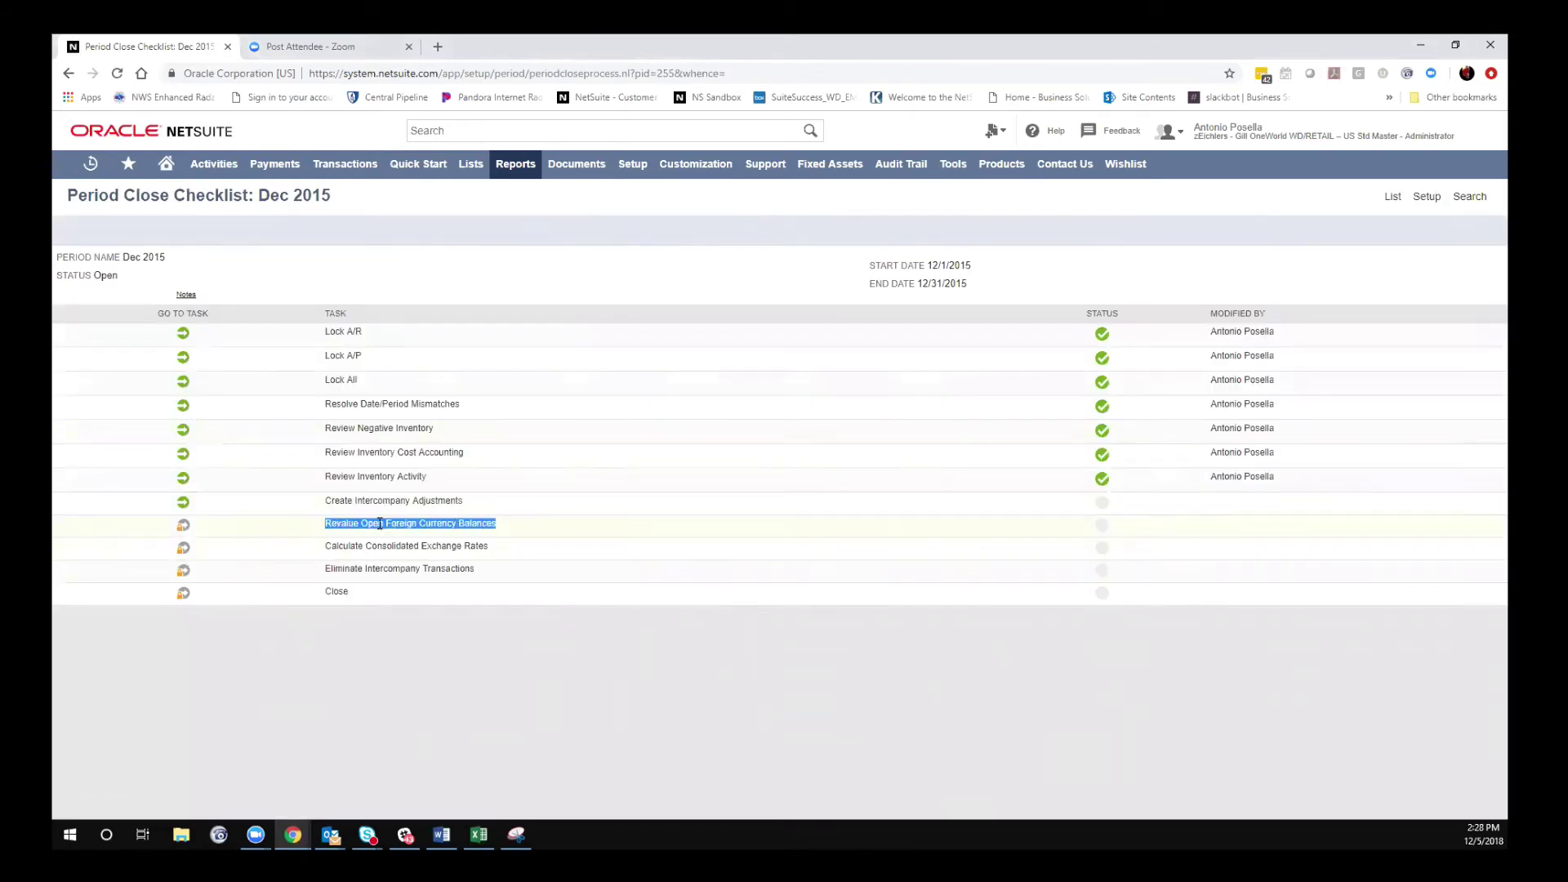
left_click(380, 523)
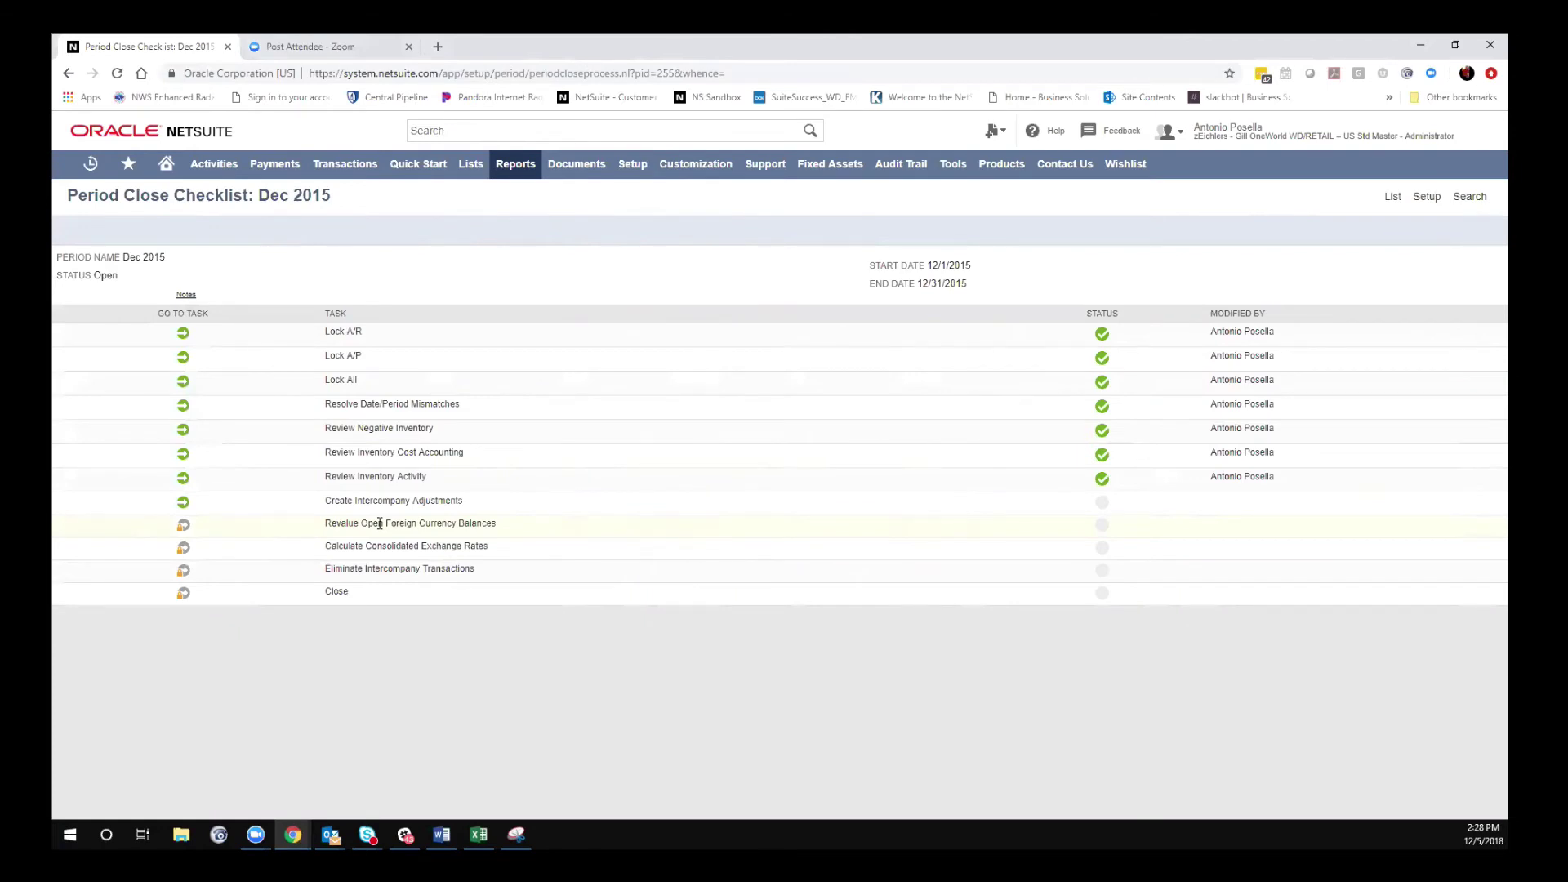
triple_click(370, 498)
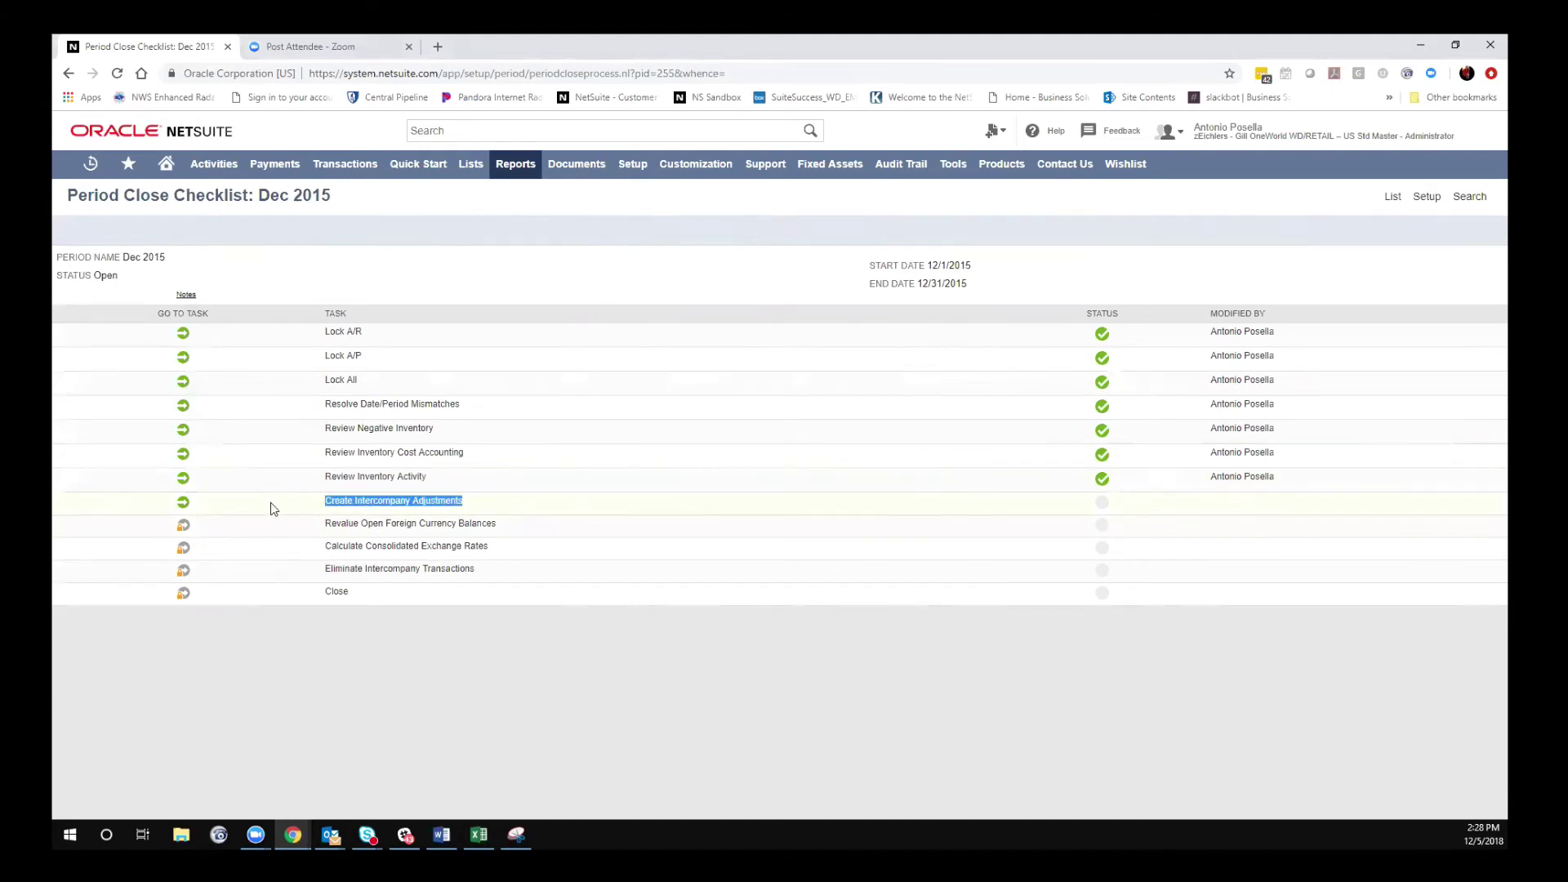
left_click(392, 502)
triple_click(392, 502)
left_click(182, 501)
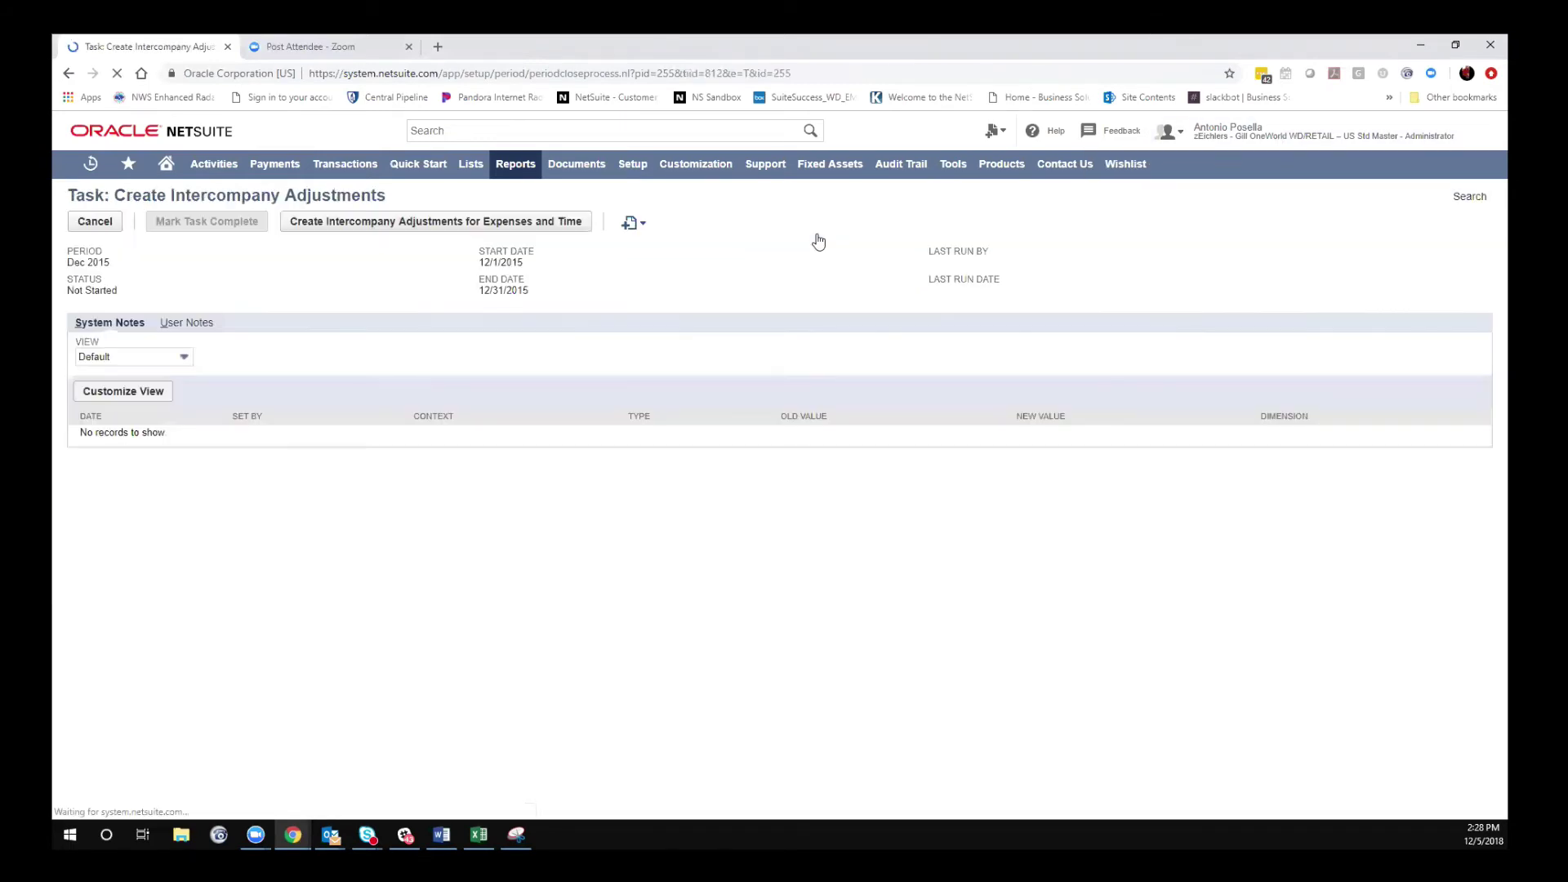
- Submit the intercompany adjustments for expenses and time for the Dec 2015 posting period
left_click(372, 234)
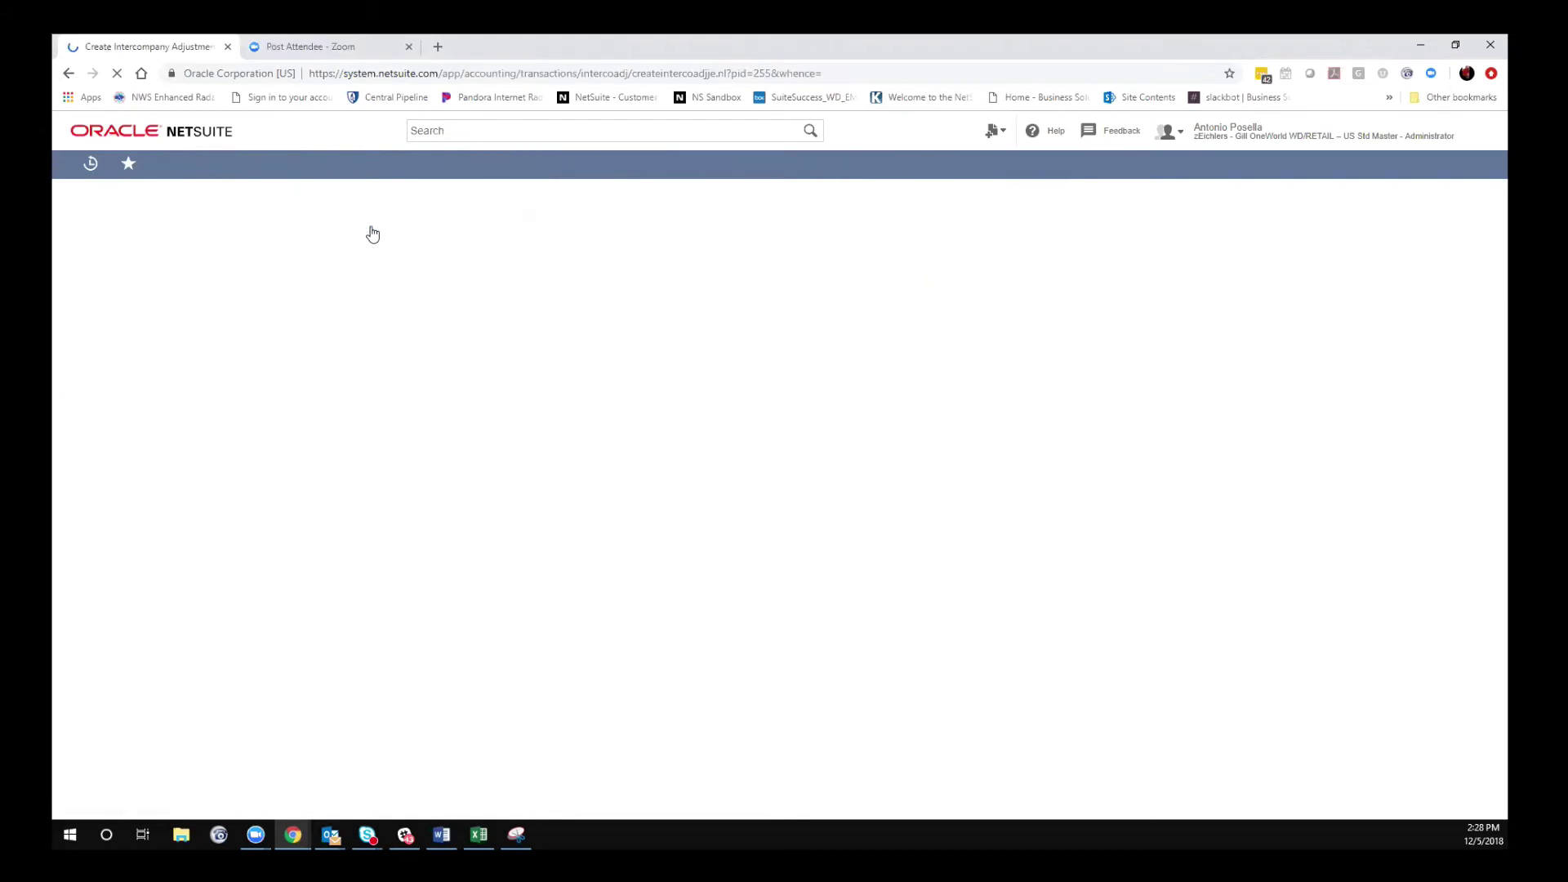
left_click(100, 223)
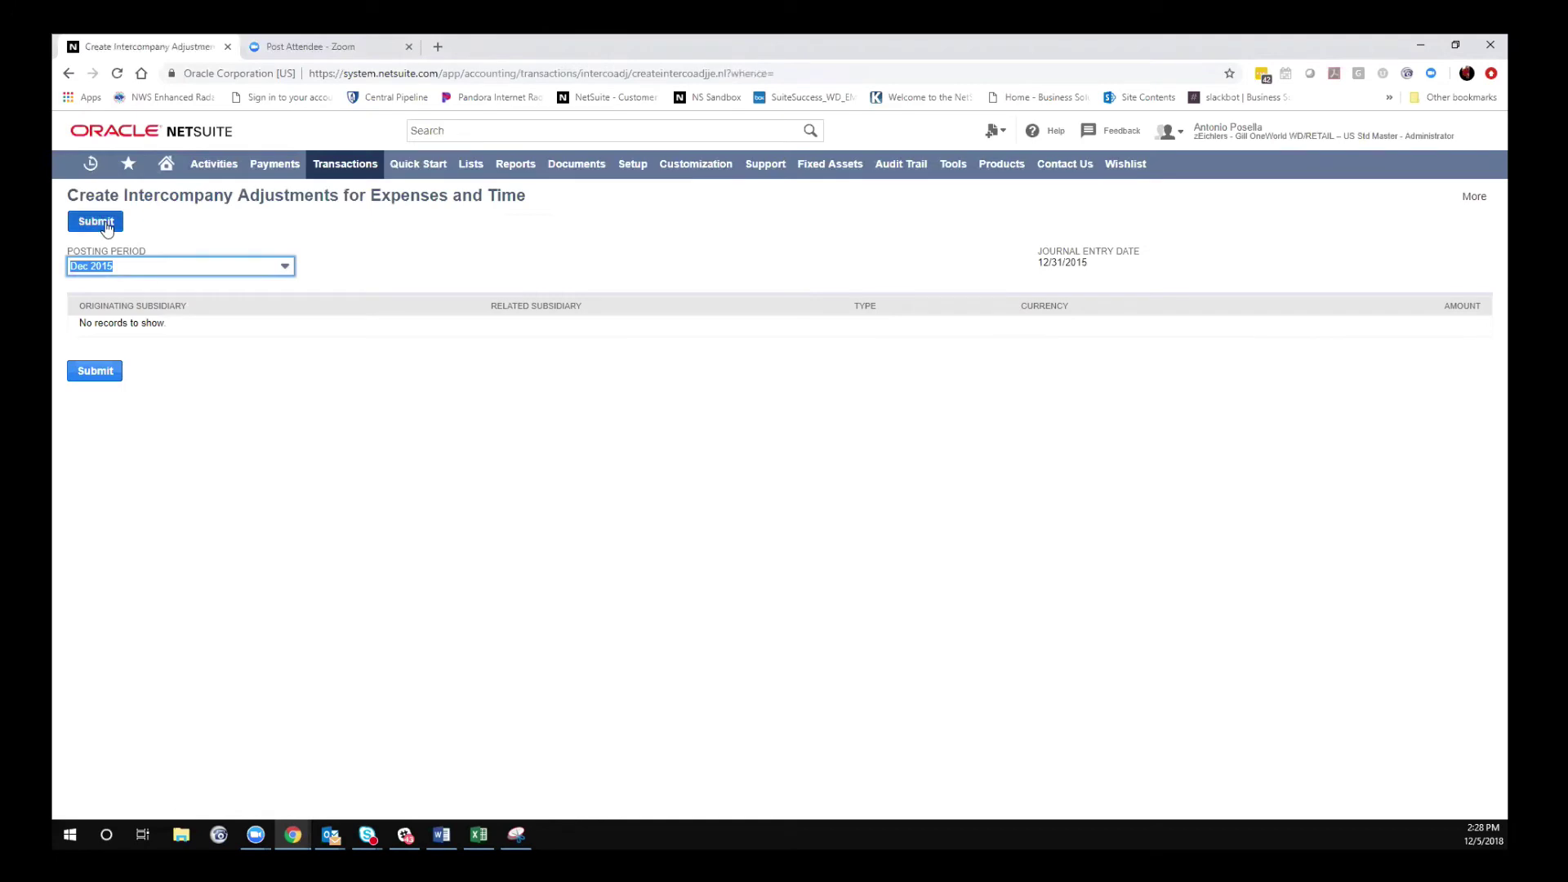
left_click(106, 225)
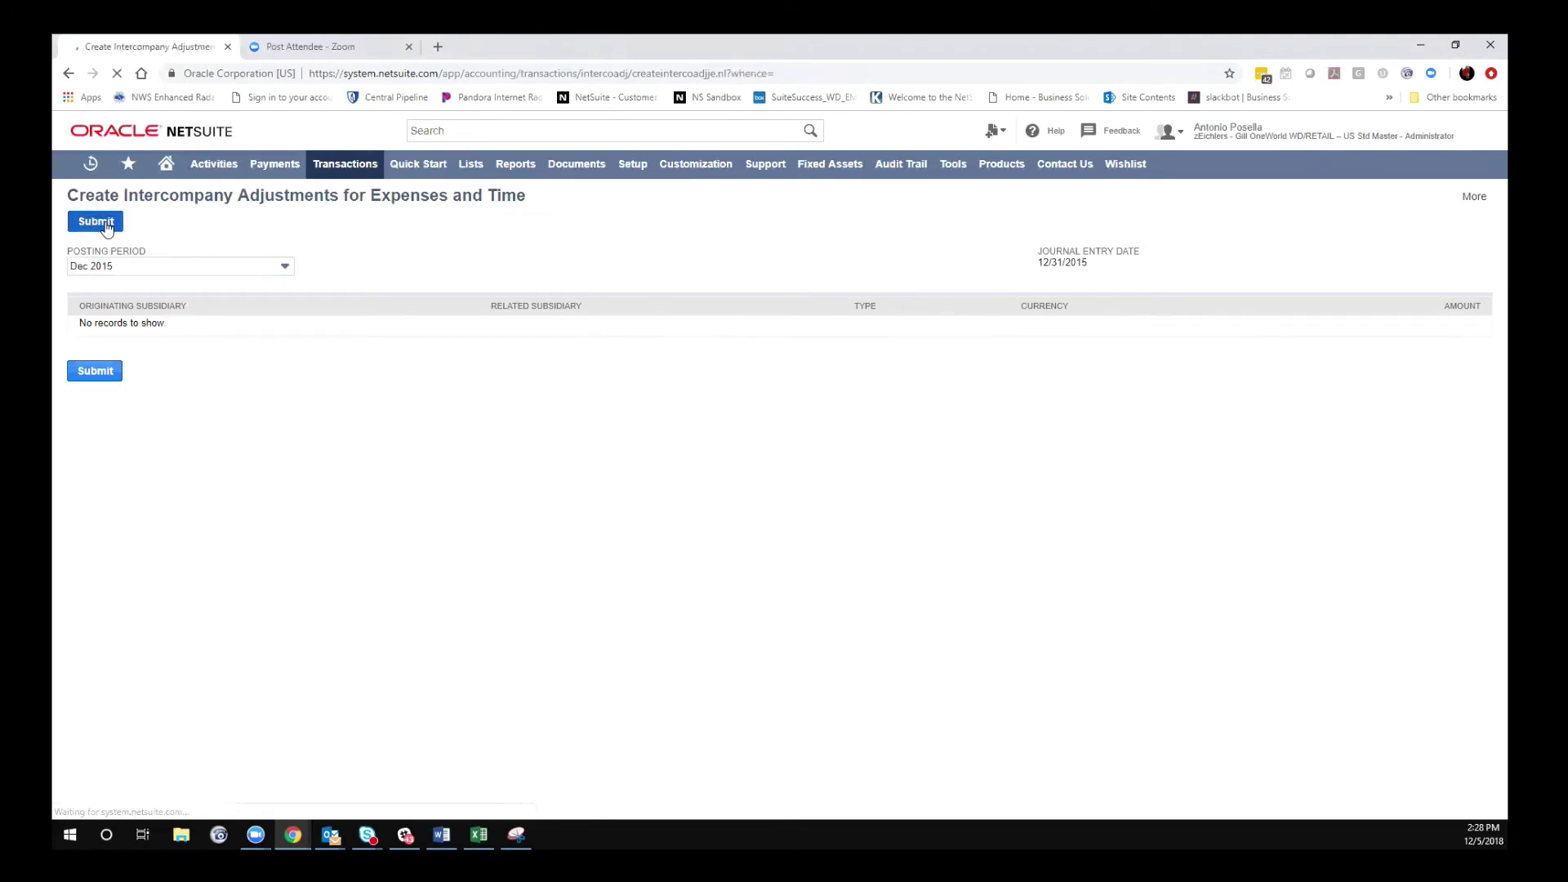
- Return to the Create Intercompany Adjustments task and mark it complete on the Dec 2015 checklist
left_click(66, 75)
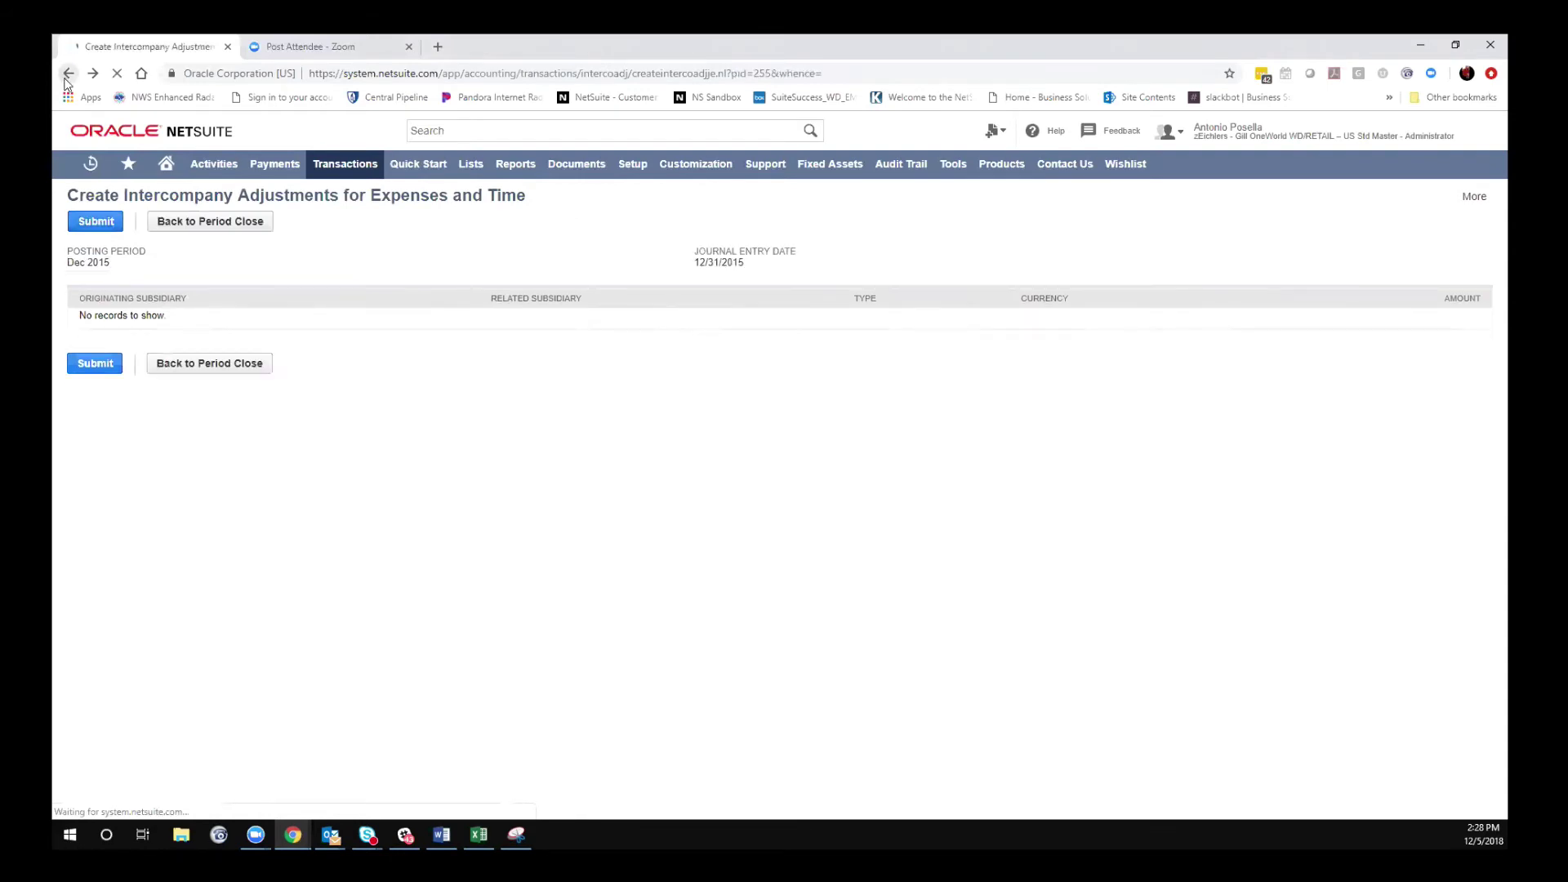
left_click(205, 222)
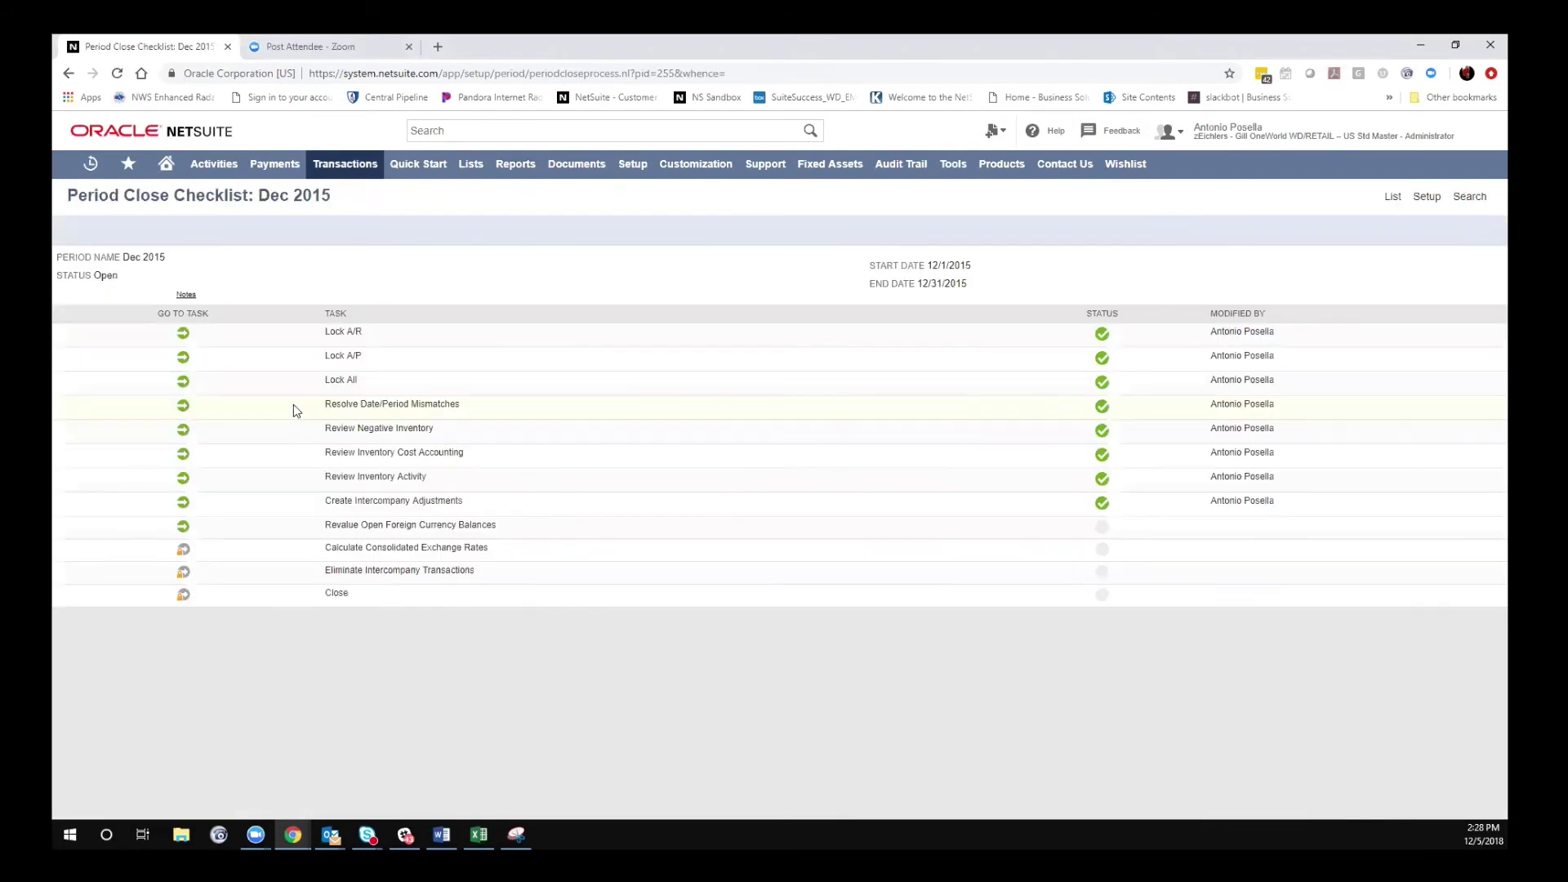
- Open the Revalue Open Foreign Currency Balances task from the checklist and start its currency revaluation
mouse_move(199, 550)
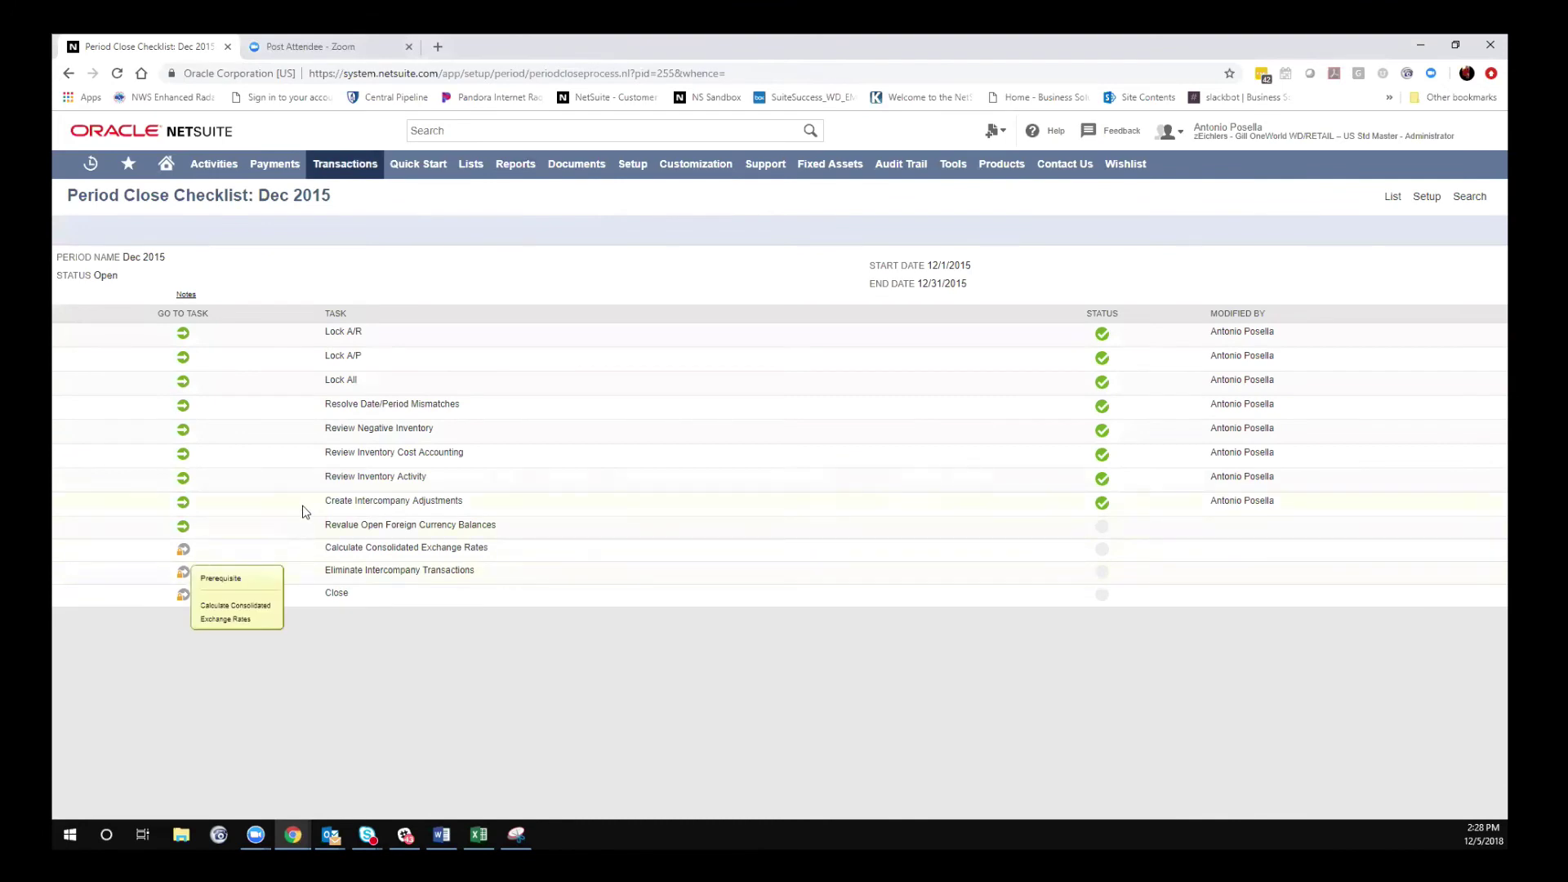
left_click_drag(497, 525, 299, 531)
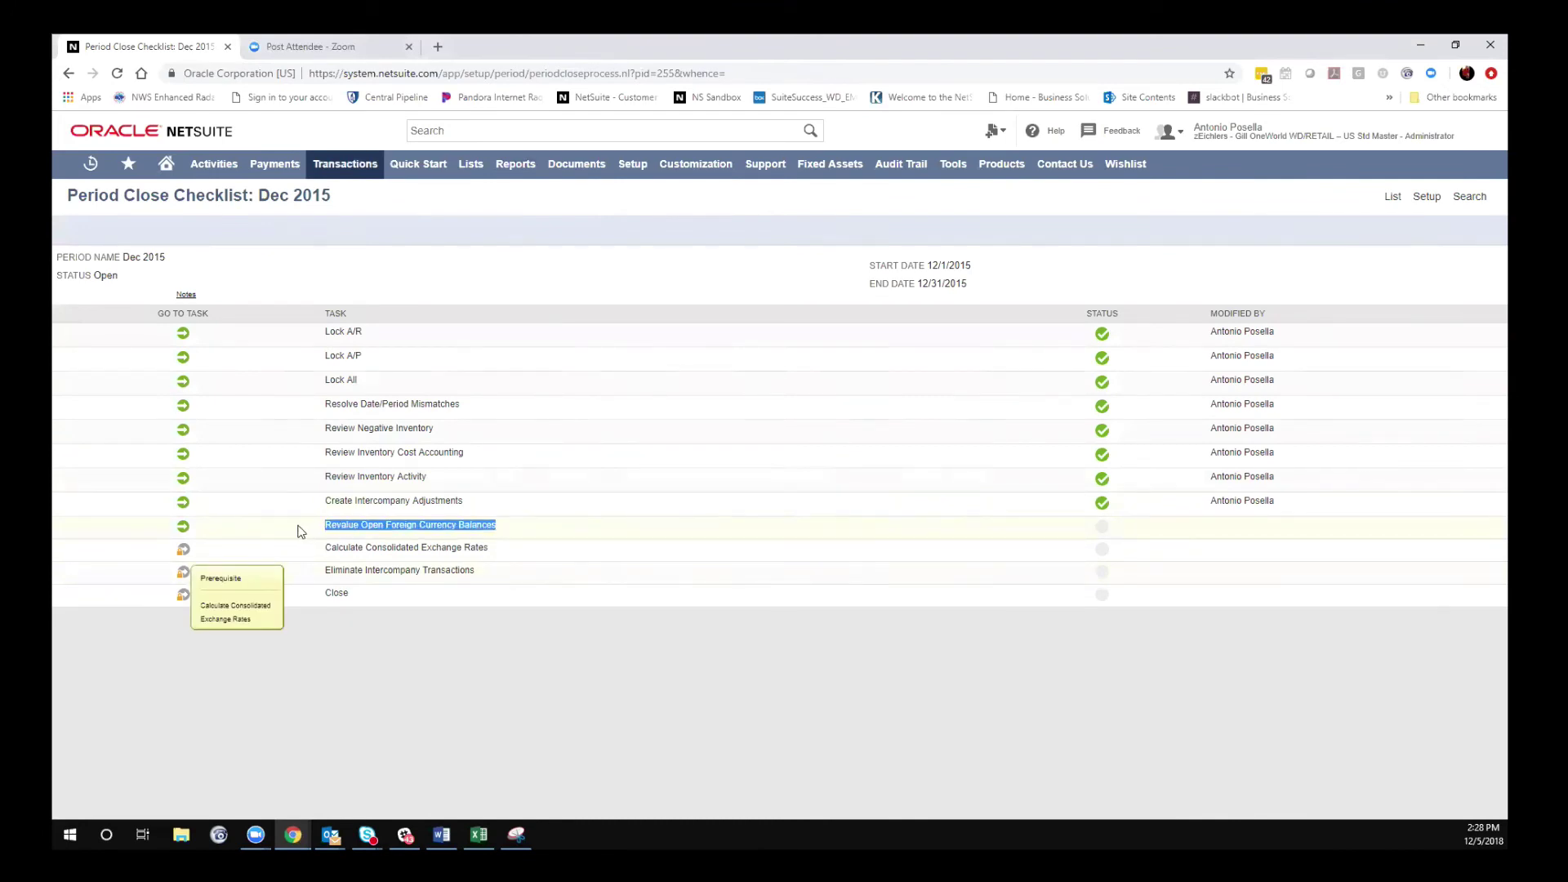
left_click(184, 529)
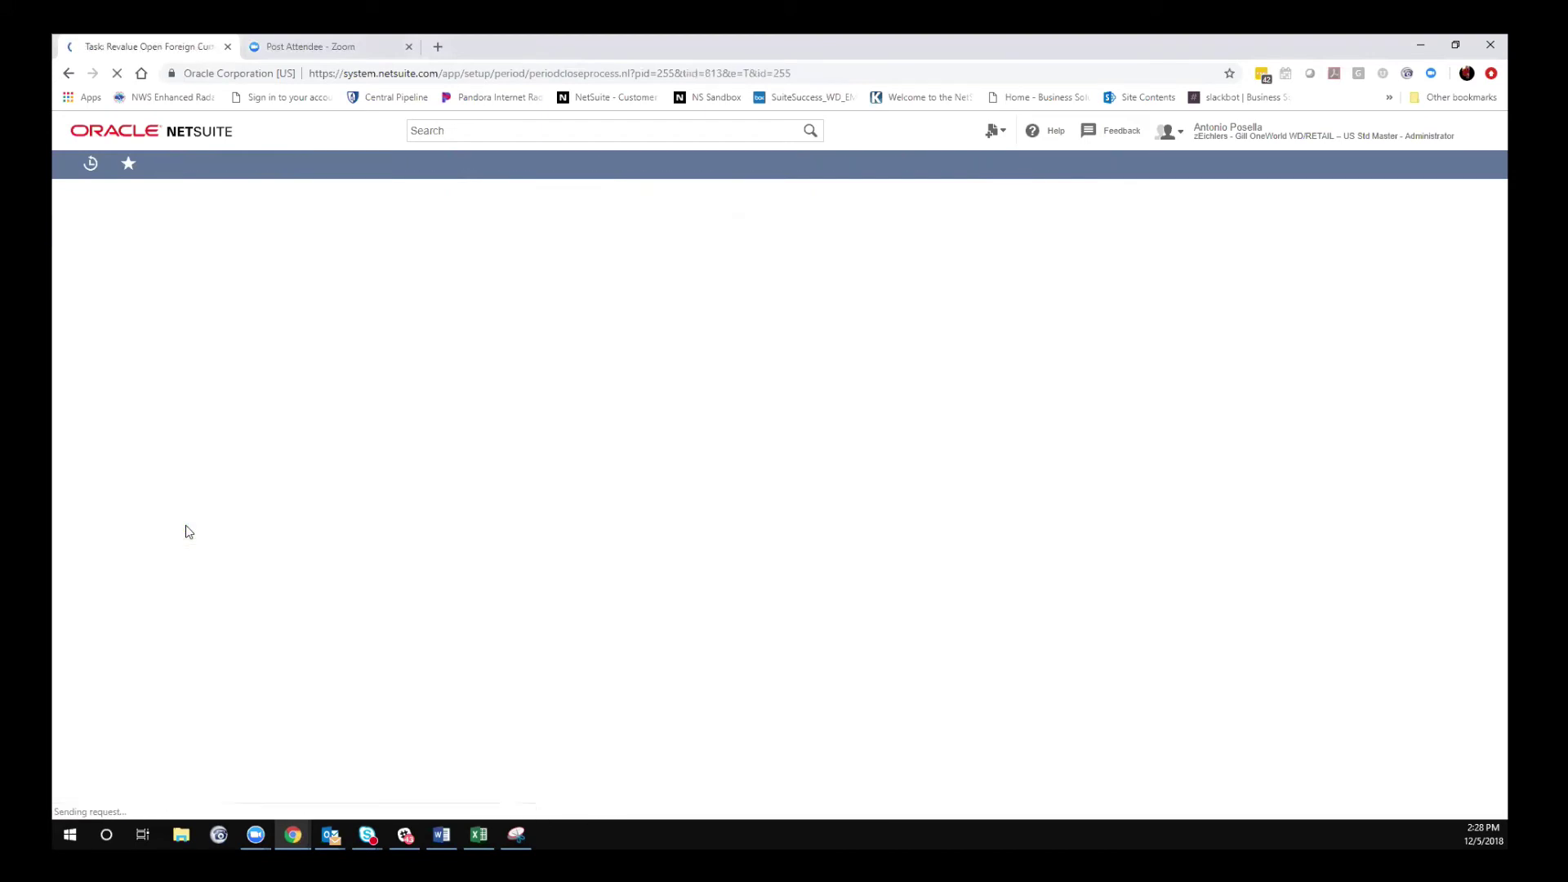
left_click(377, 223)
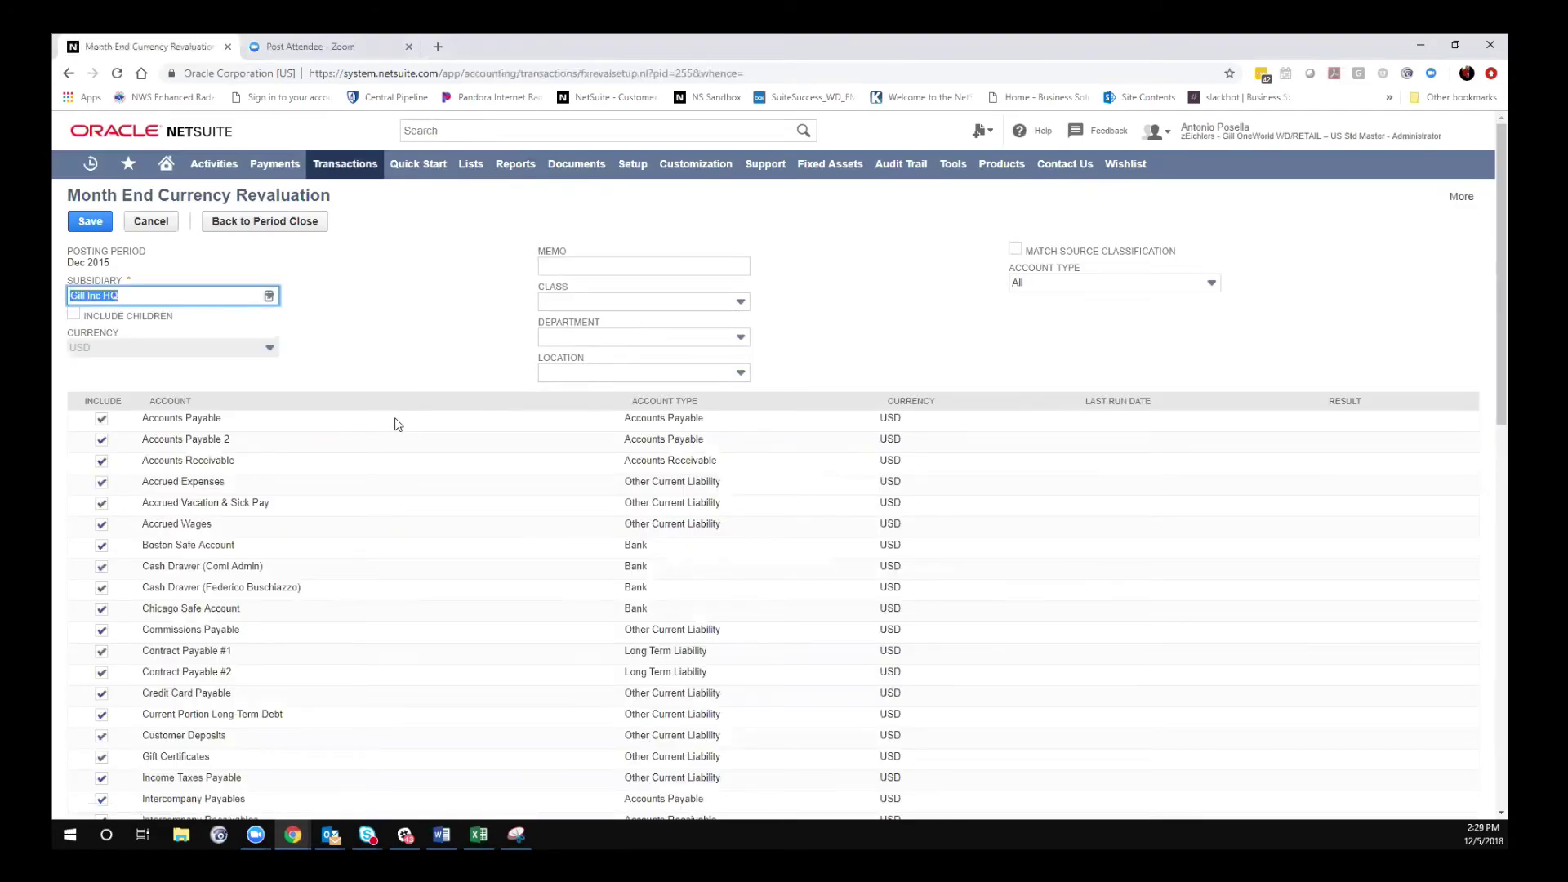
- Examine the Month End Currency Revaluation account list and its subsidiary and account type options for Gill Inc HQ
left_click(407, 274)
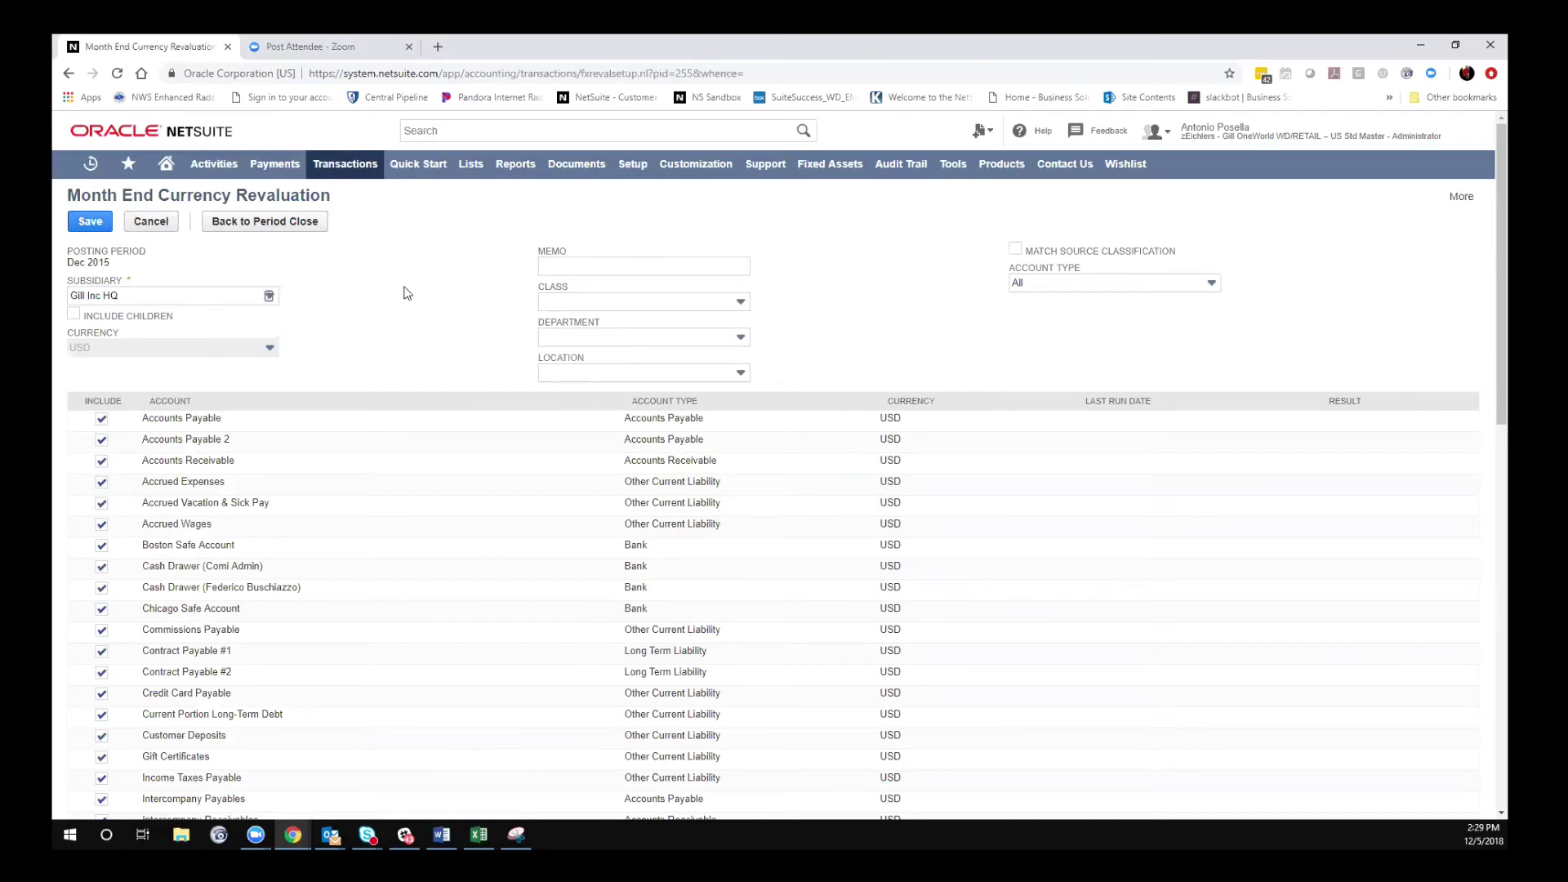
scroll(398, 344, "down", 1)
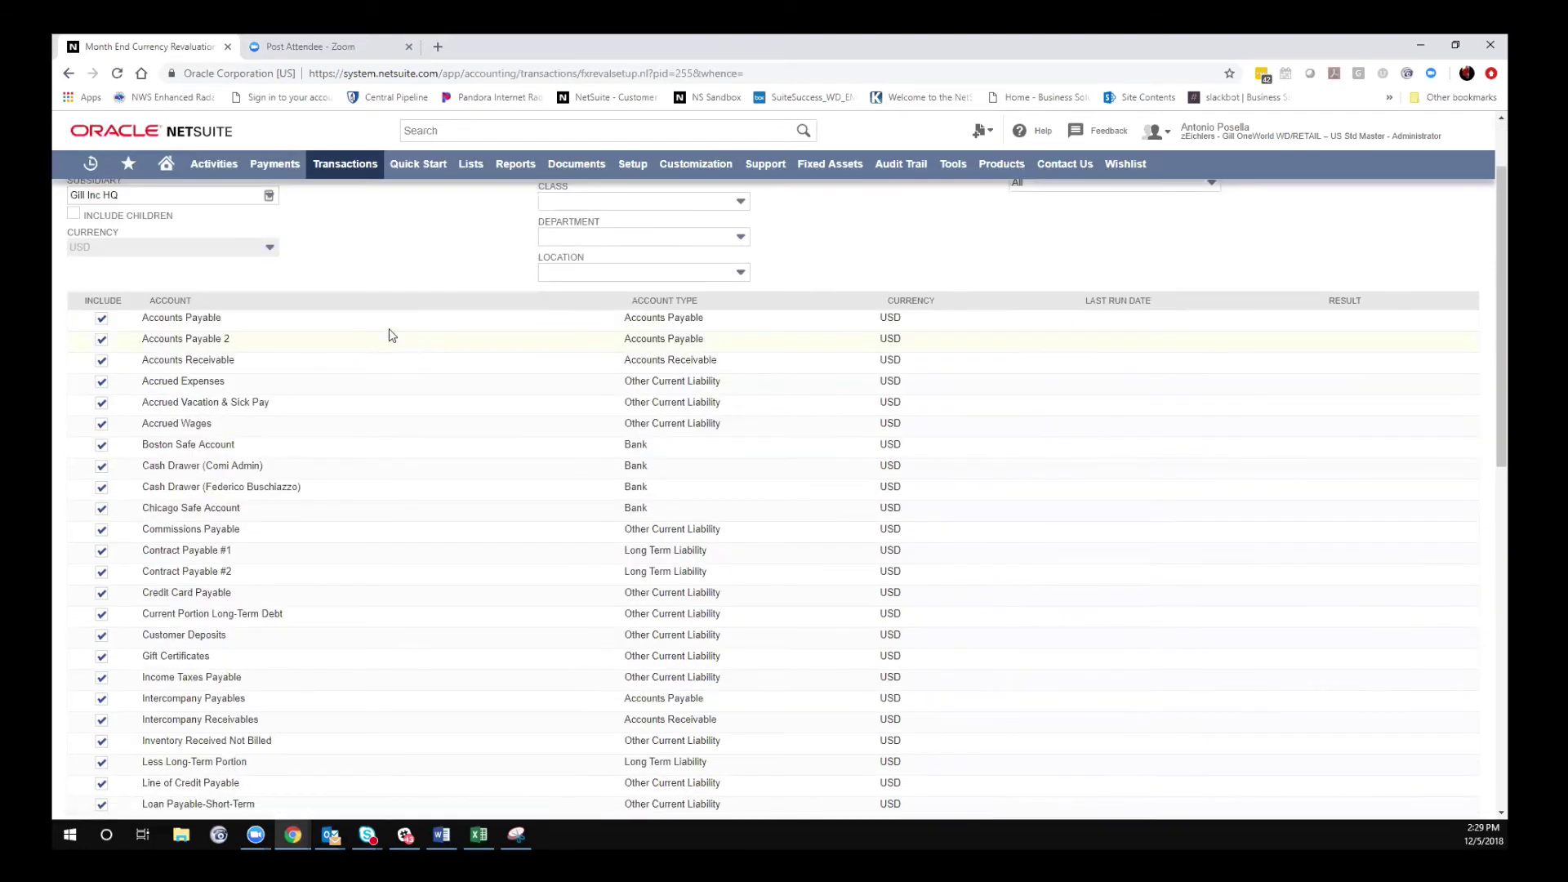
scroll(347, 294, "up", 1)
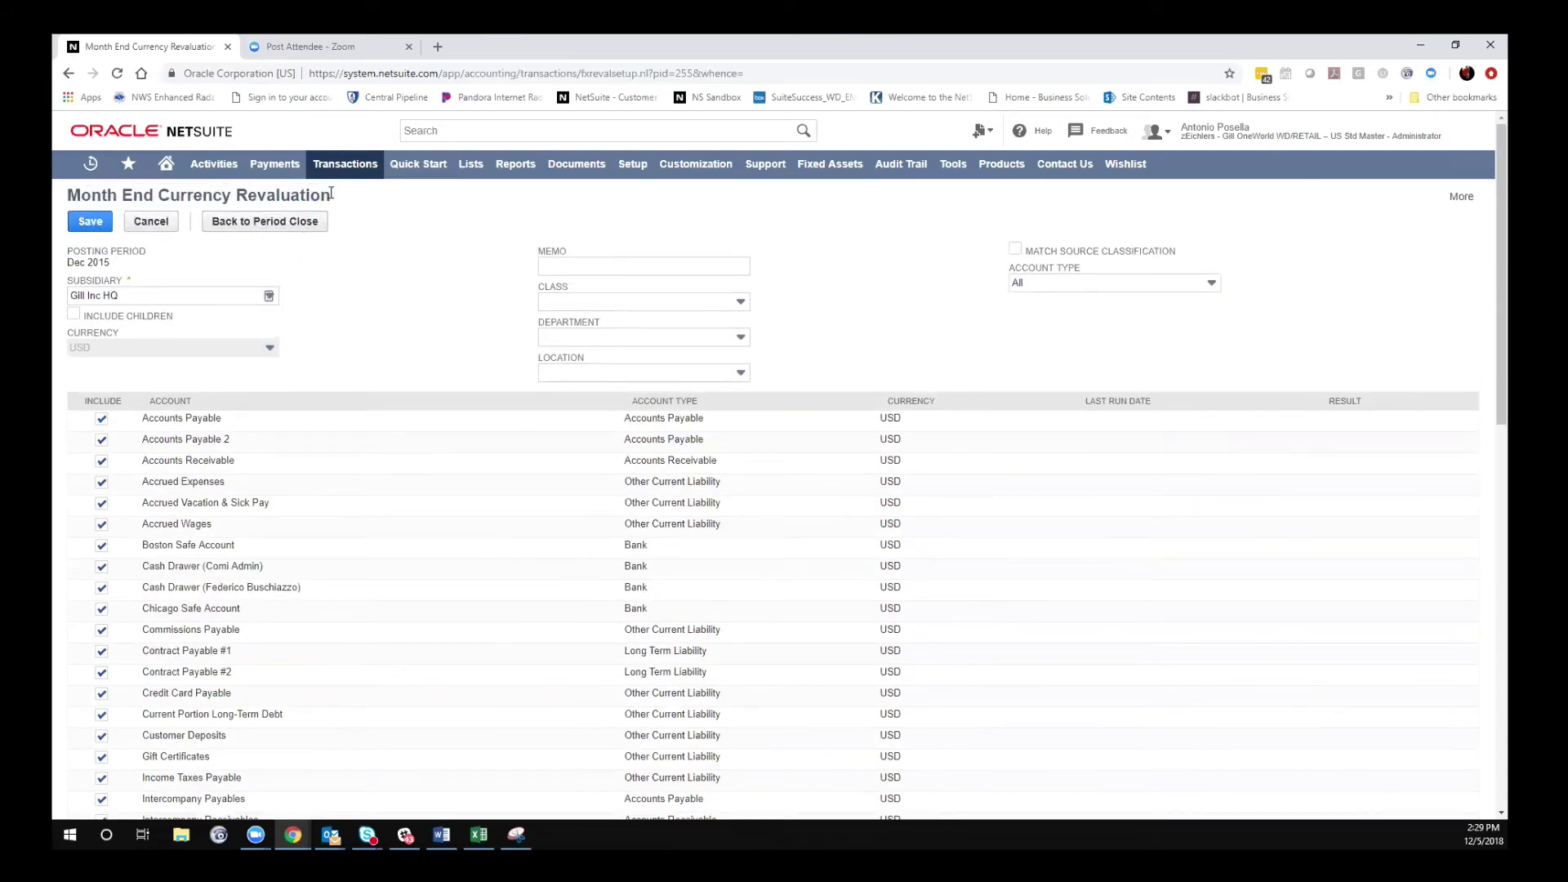
left_click_drag(341, 201, 68, 194)
left_click(354, 314)
scroll(237, 472, "down", 15)
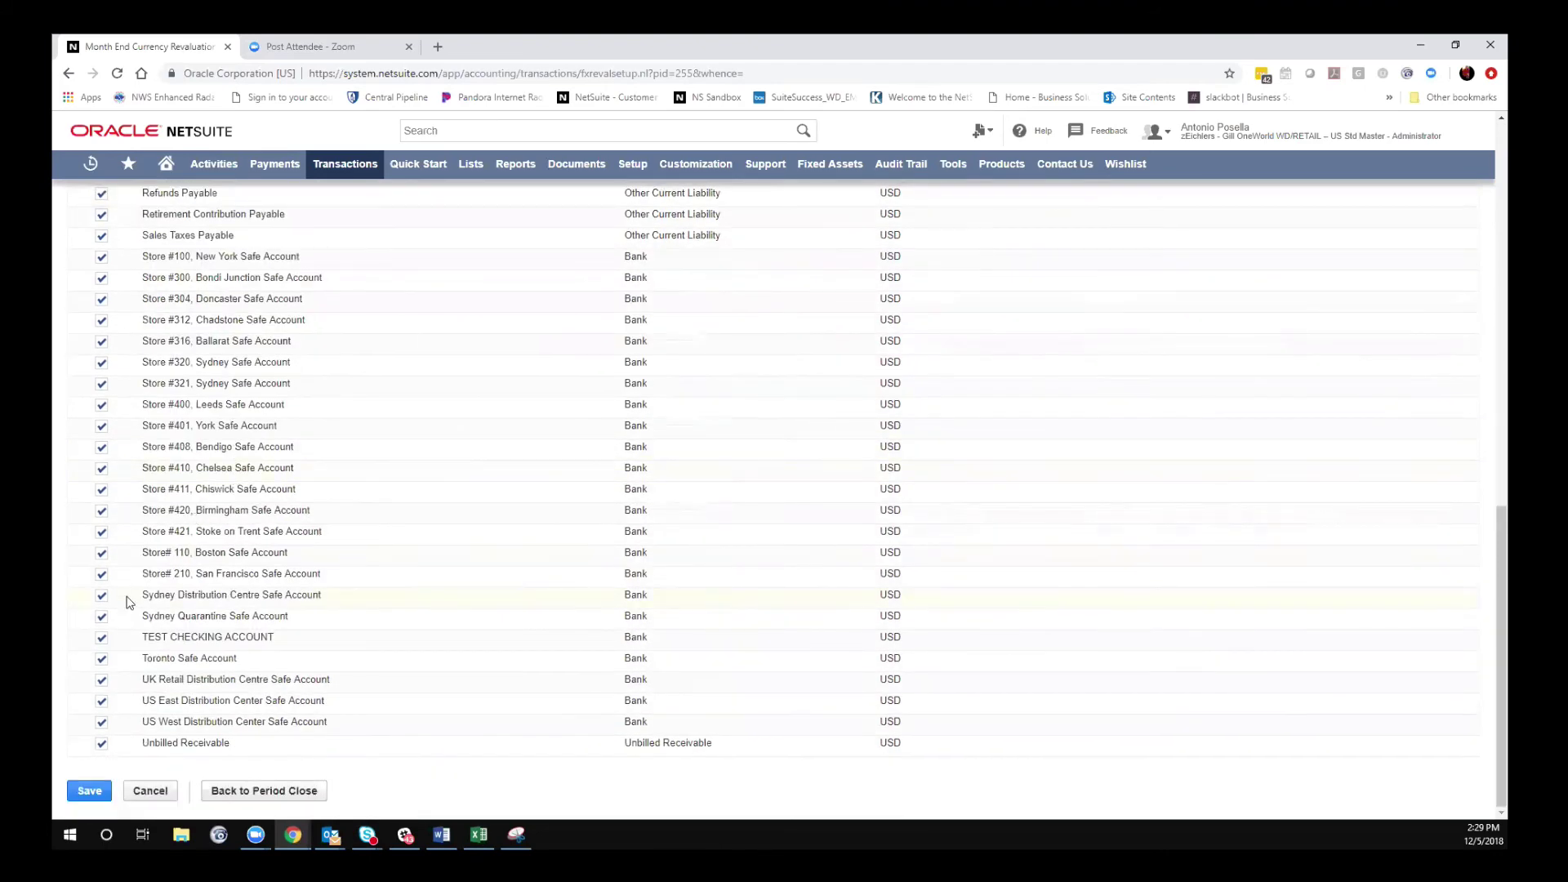
scroll(129, 595, "up", 15)
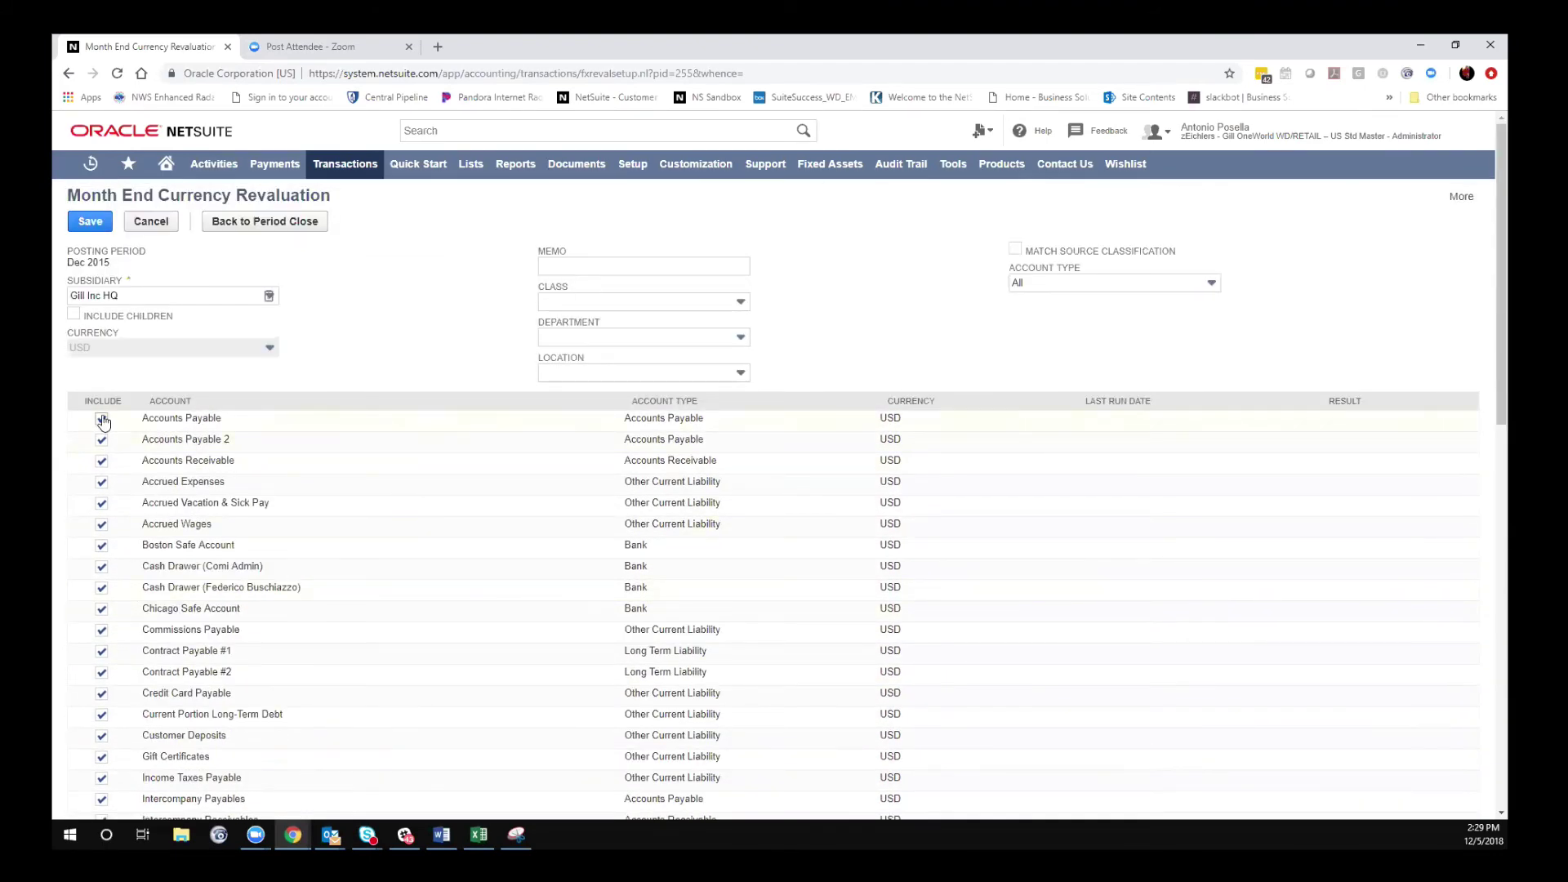
left_click(99, 425)
left_click(169, 295)
left_click(188, 311)
left_click(1042, 286)
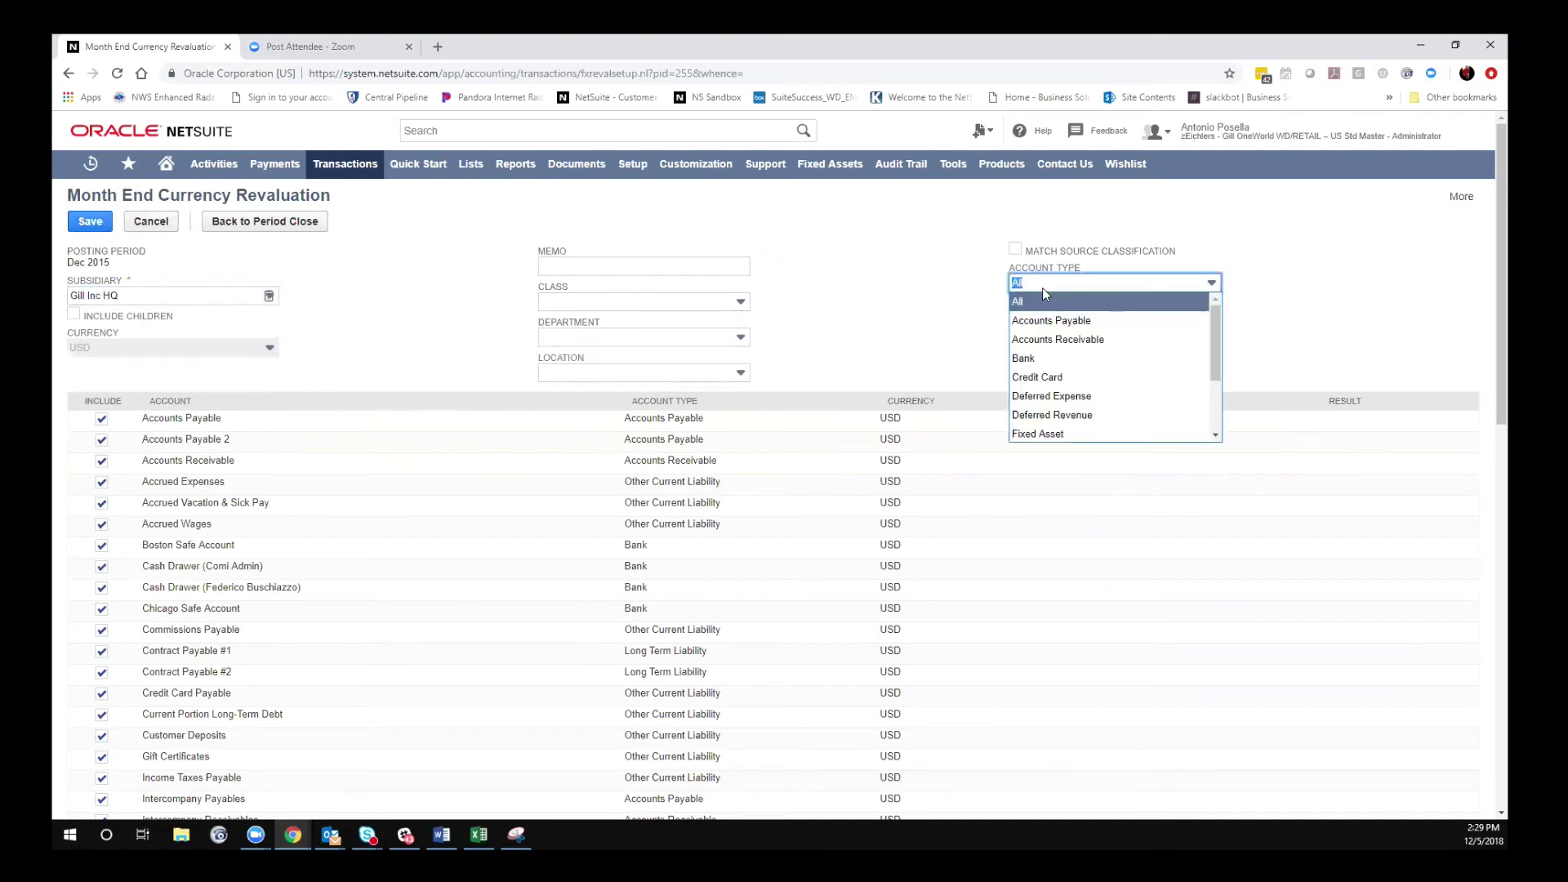
left_click(932, 295)
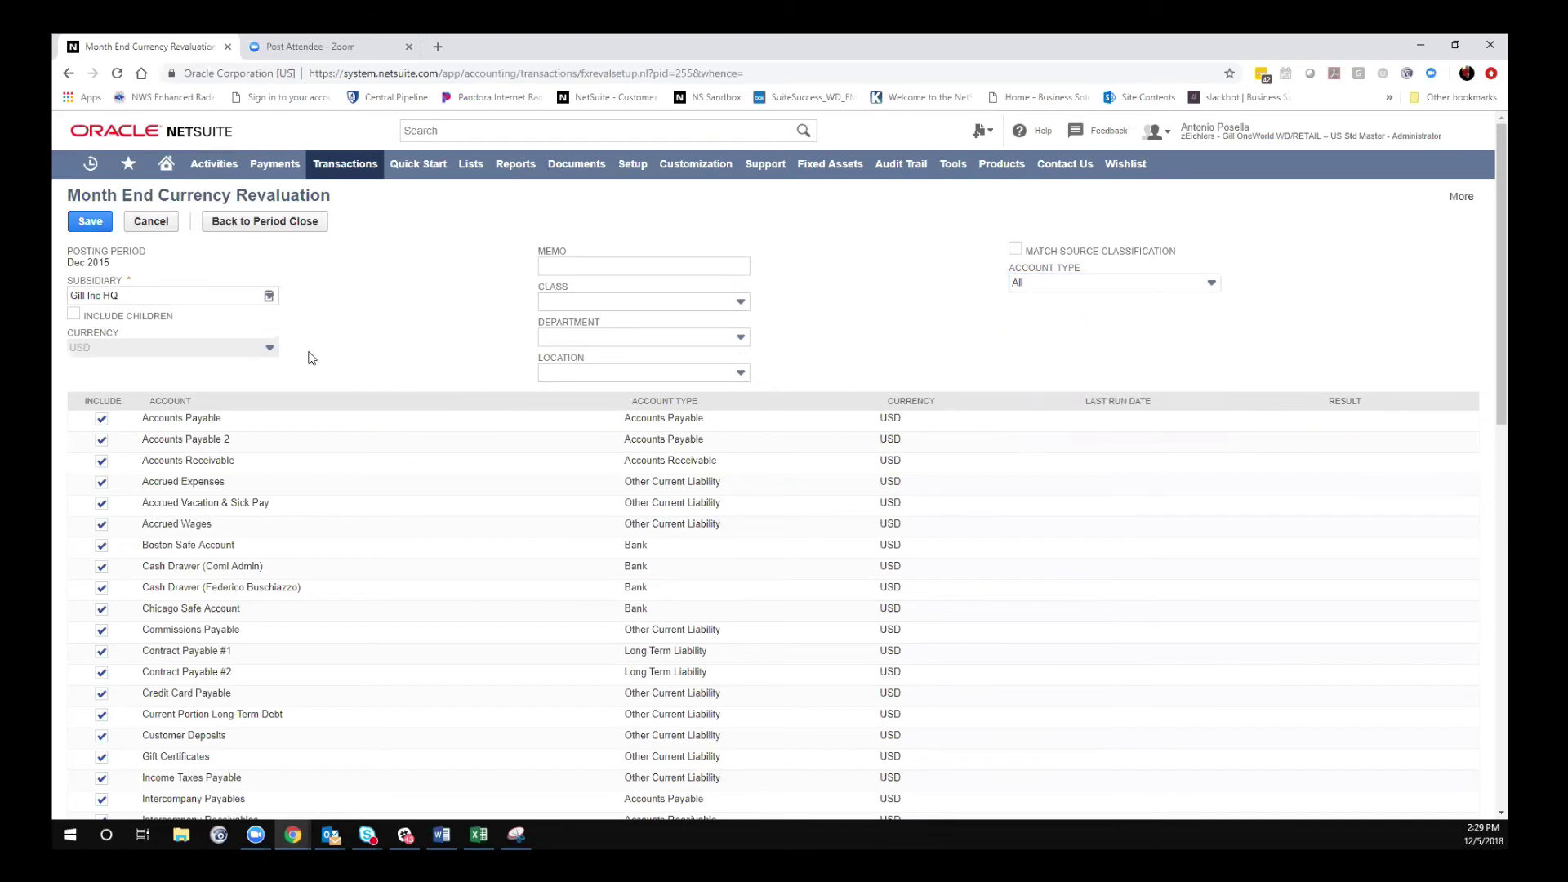
- Save the month end currency revaluation for all accounts and mark Revalue Open Foreign Currency Balances complete
left_click(78, 224)
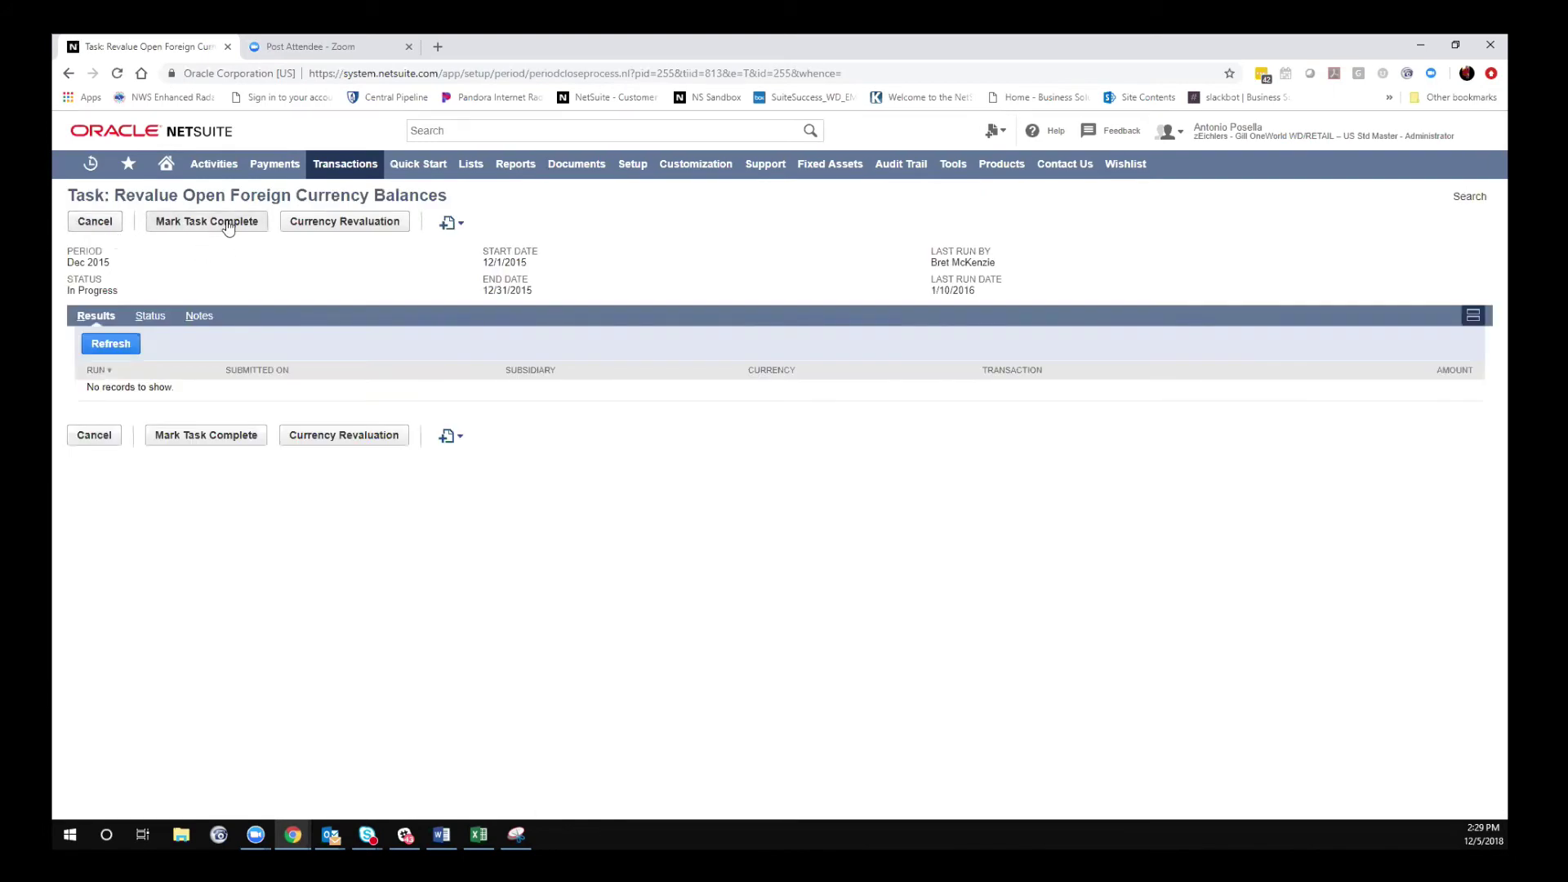
left_click(227, 227)
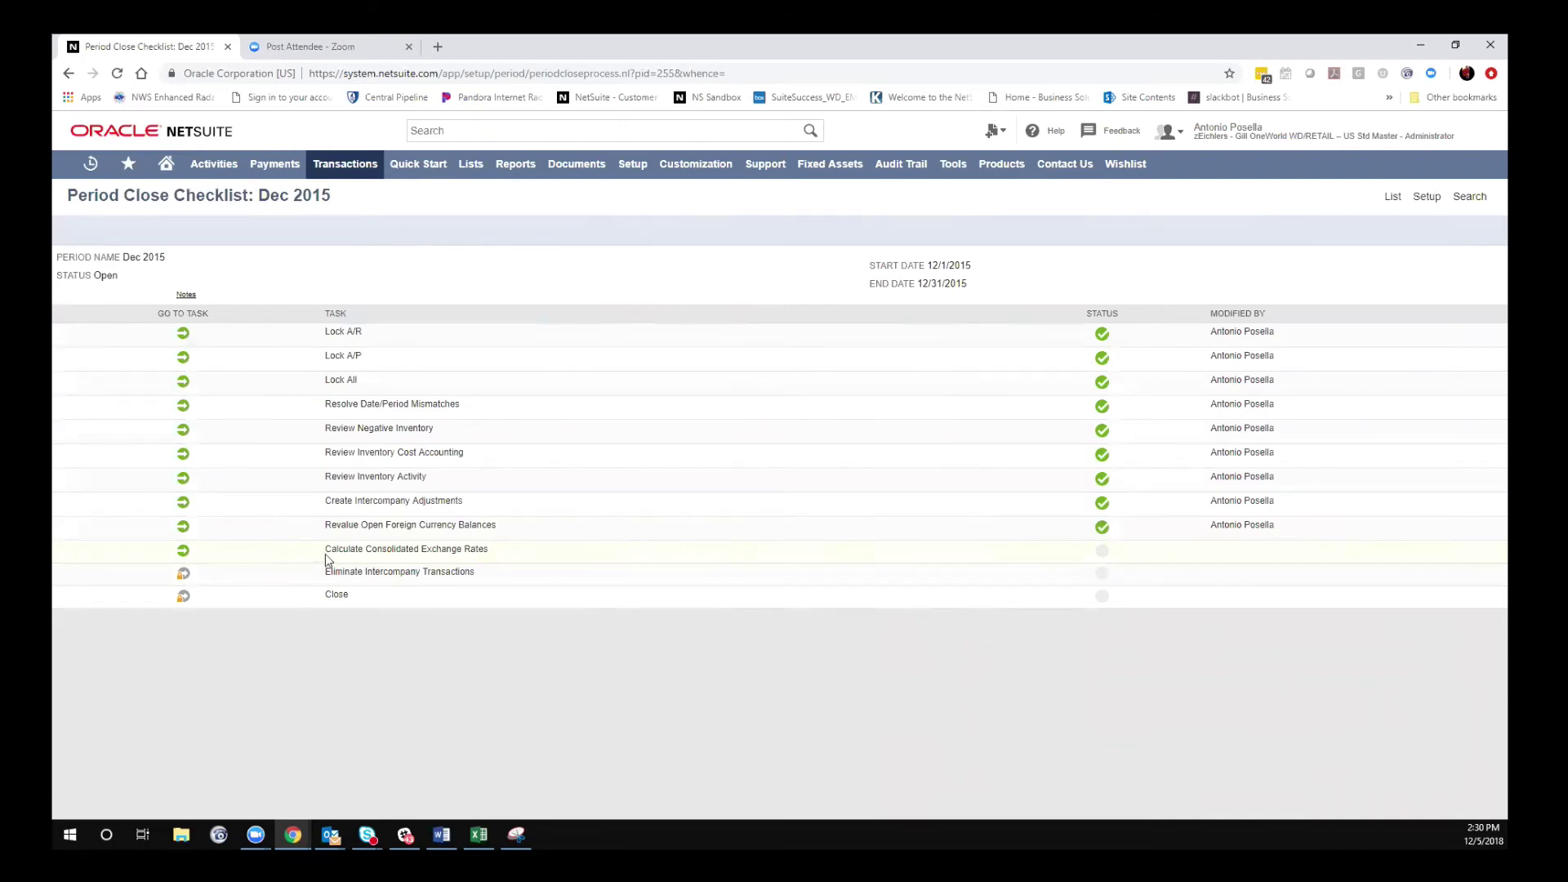
- Open the Calculate Consolidated Exchange Rates task from the checklist and bring up the Dec 2015 consolidated exchange rates
left_click_drag(325, 550, 504, 559)
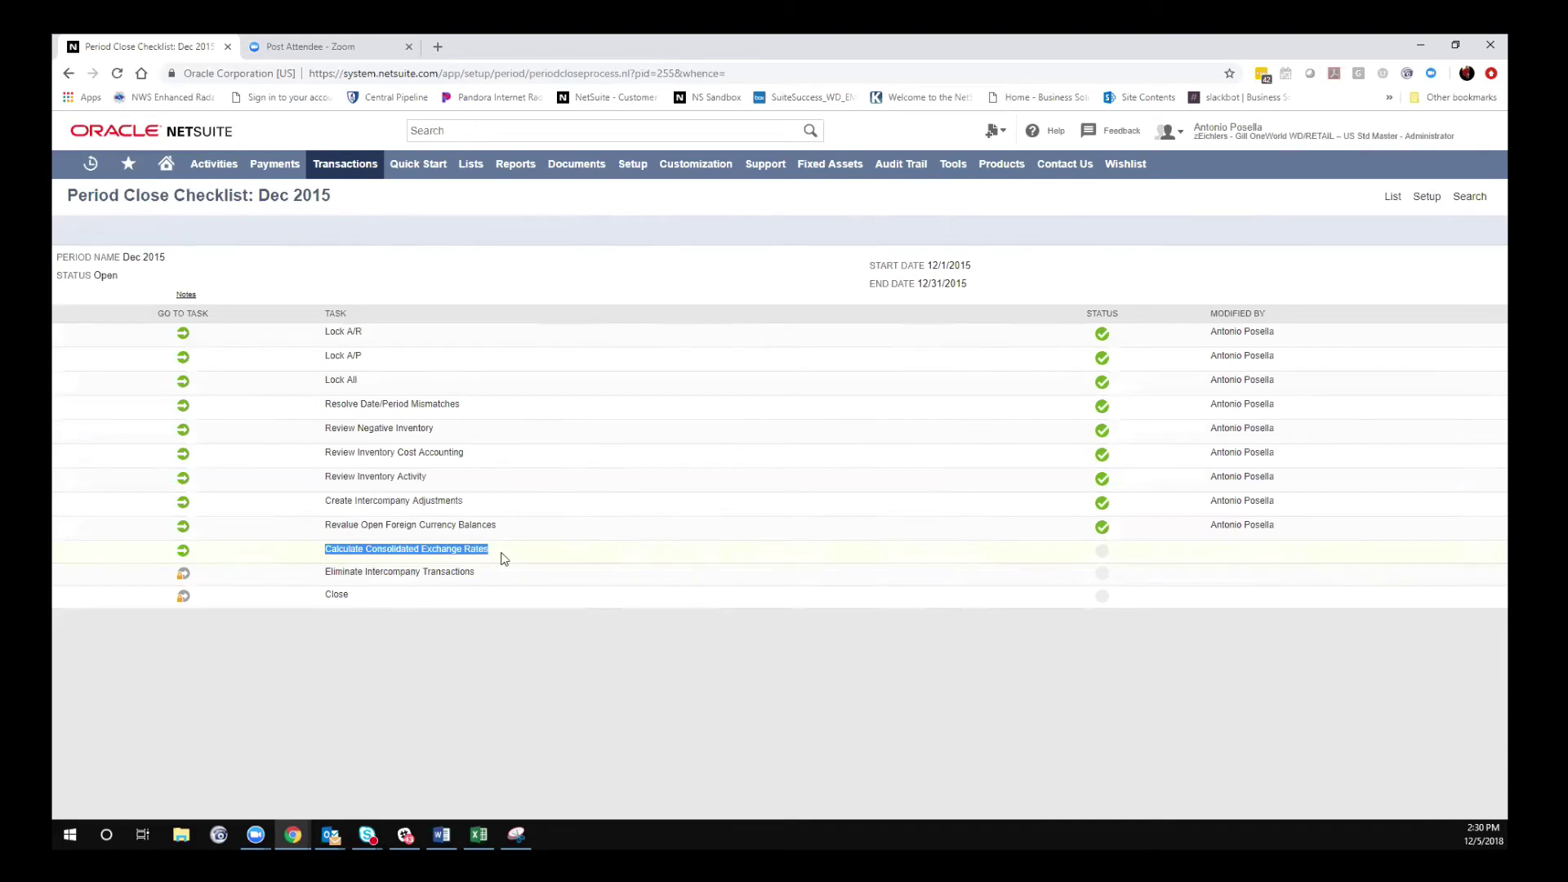
left_click(504, 558)
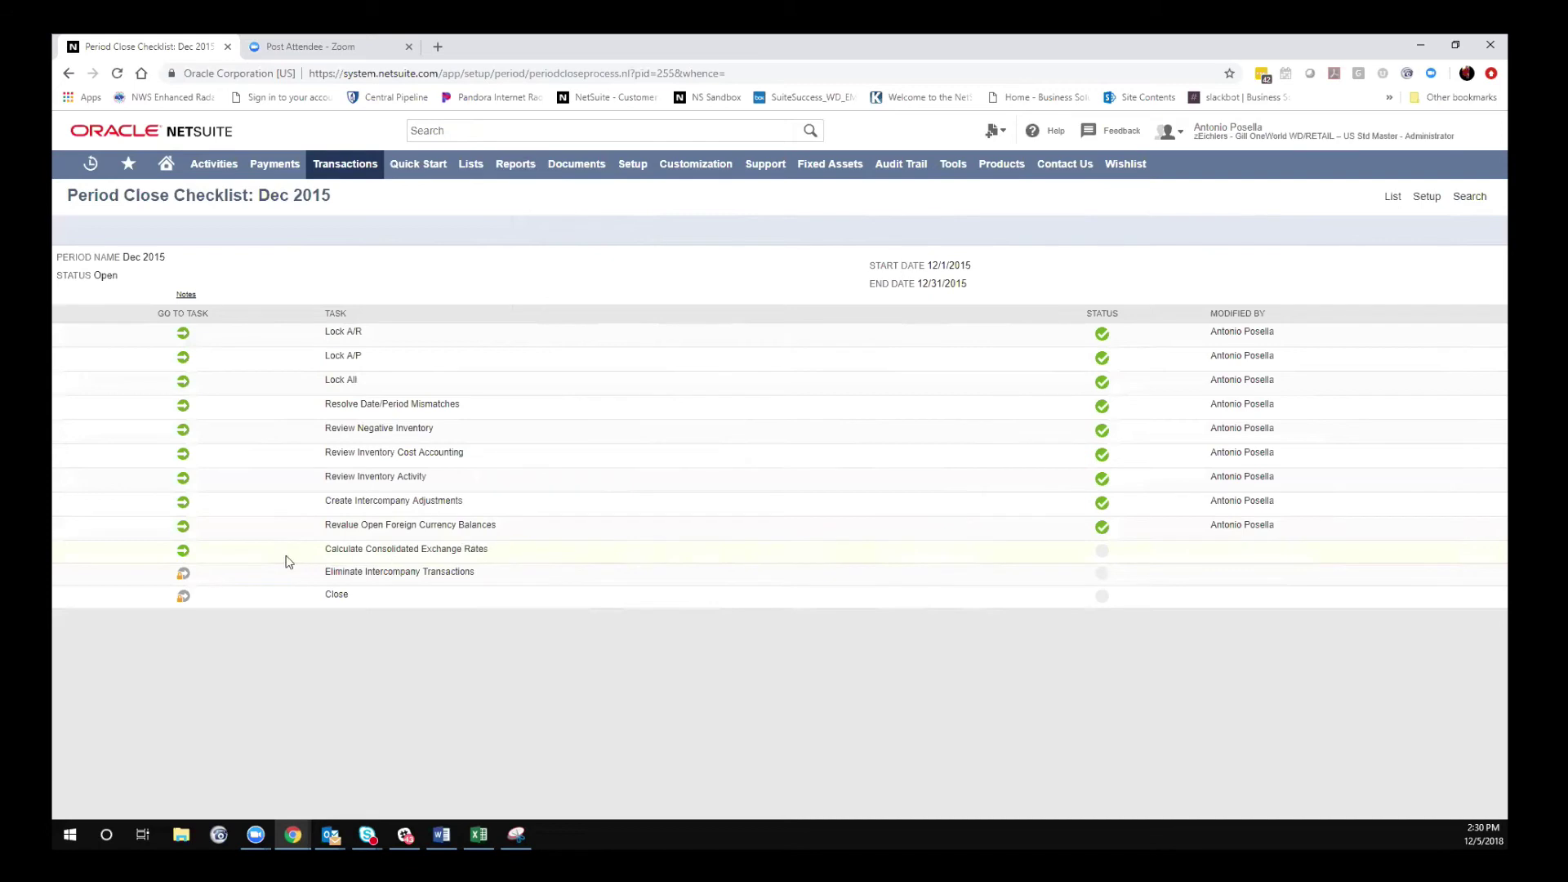
left_click(185, 553)
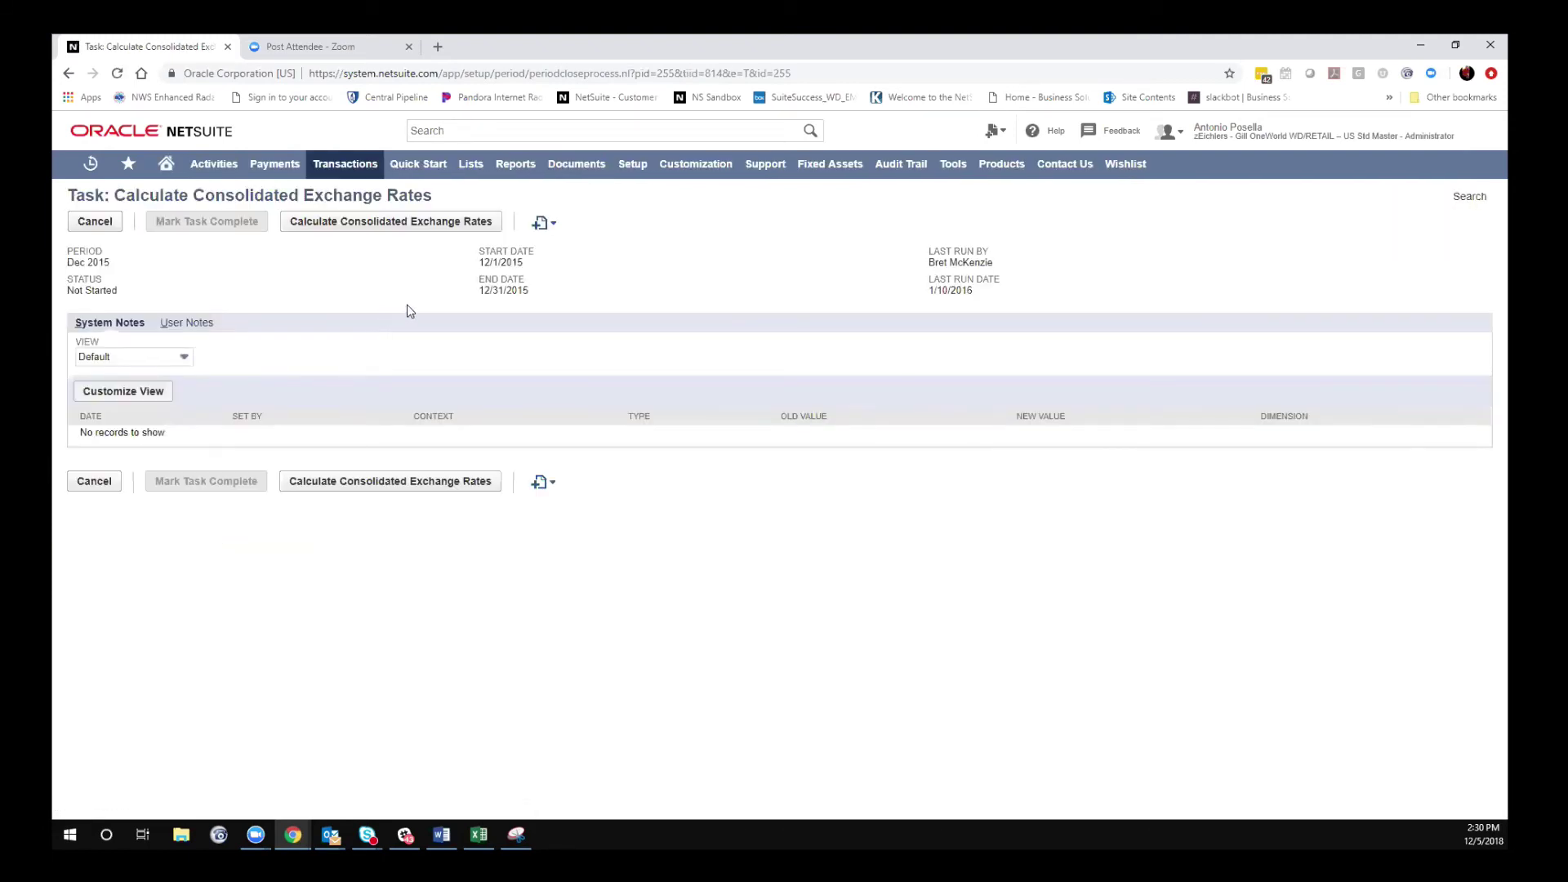
left_click(348, 222)
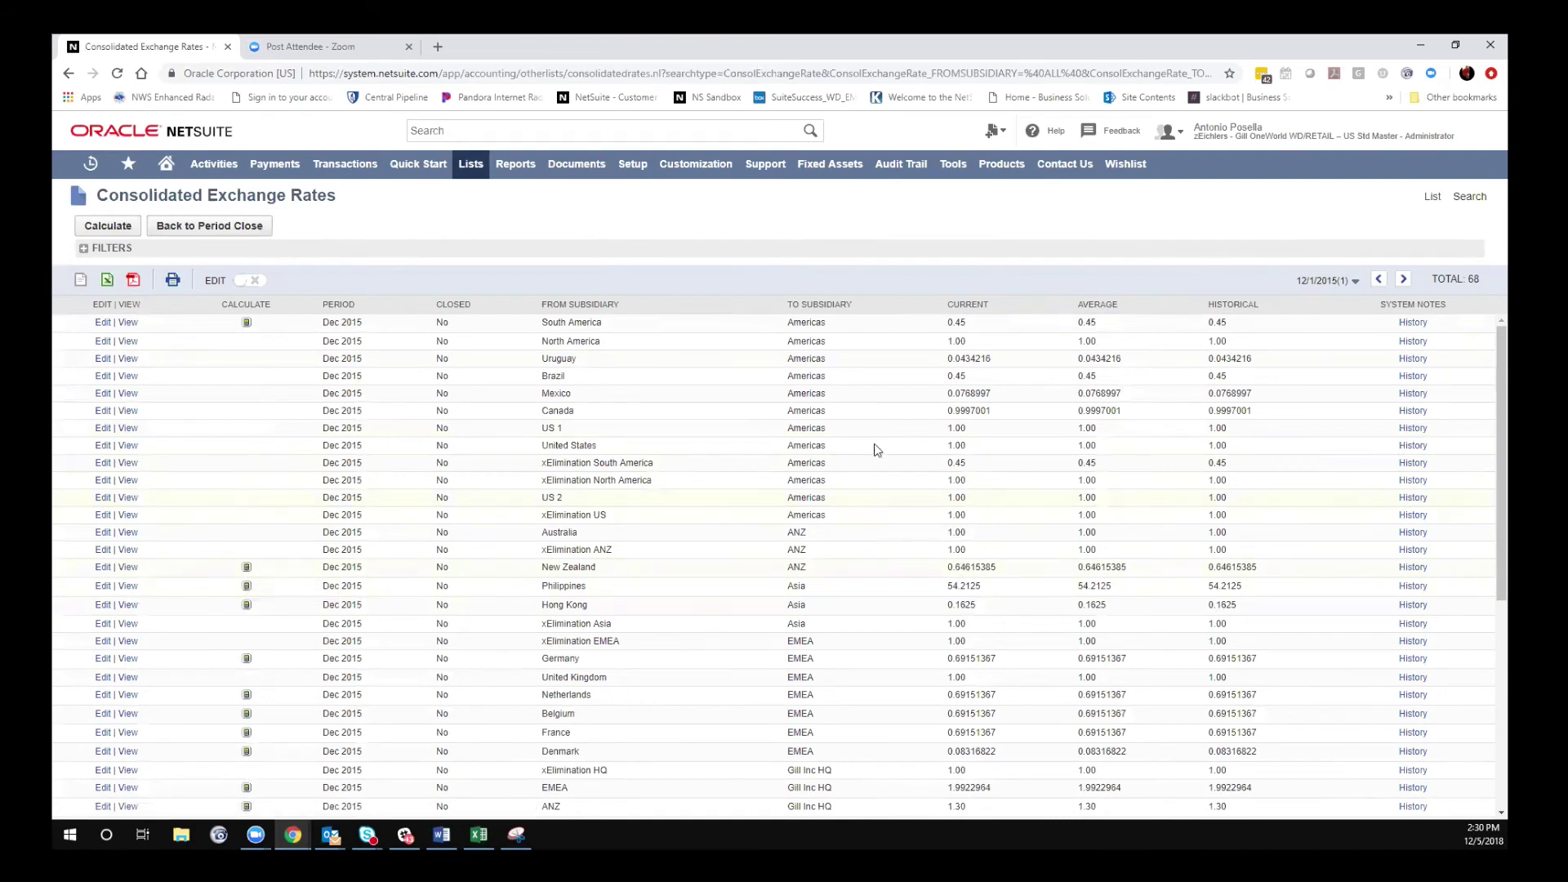
- Calculate the consolidated exchange rates, go back to the period close task, and mark it complete
double_click(1218, 498)
left_click_drag(1066, 506, 912, 495)
left_click(858, 468)
left_click(107, 229)
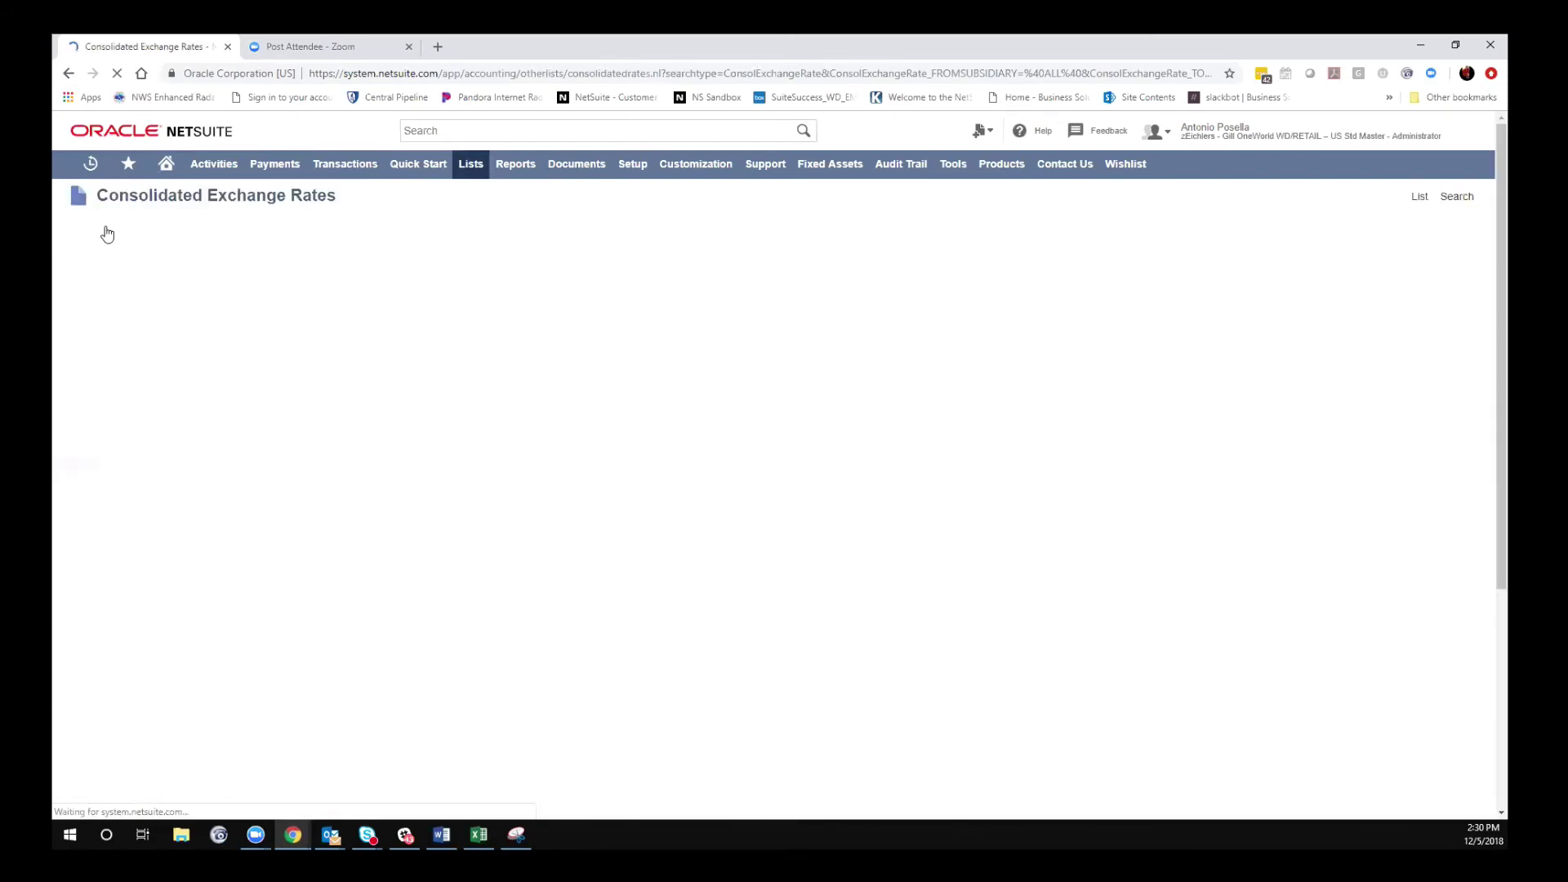
left_click(204, 233)
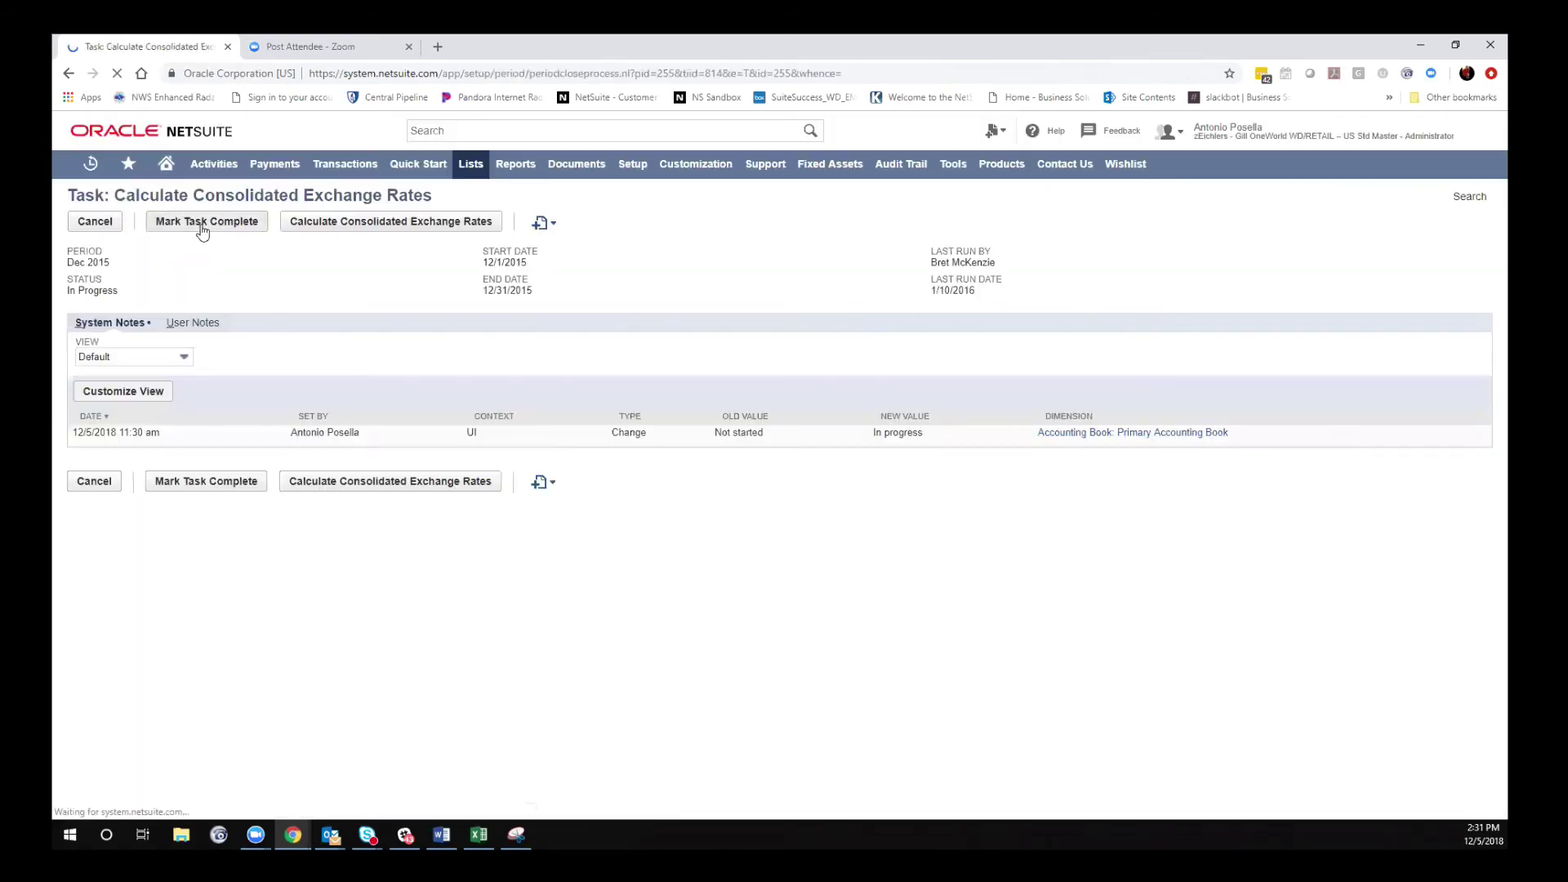
left_click(208, 222)
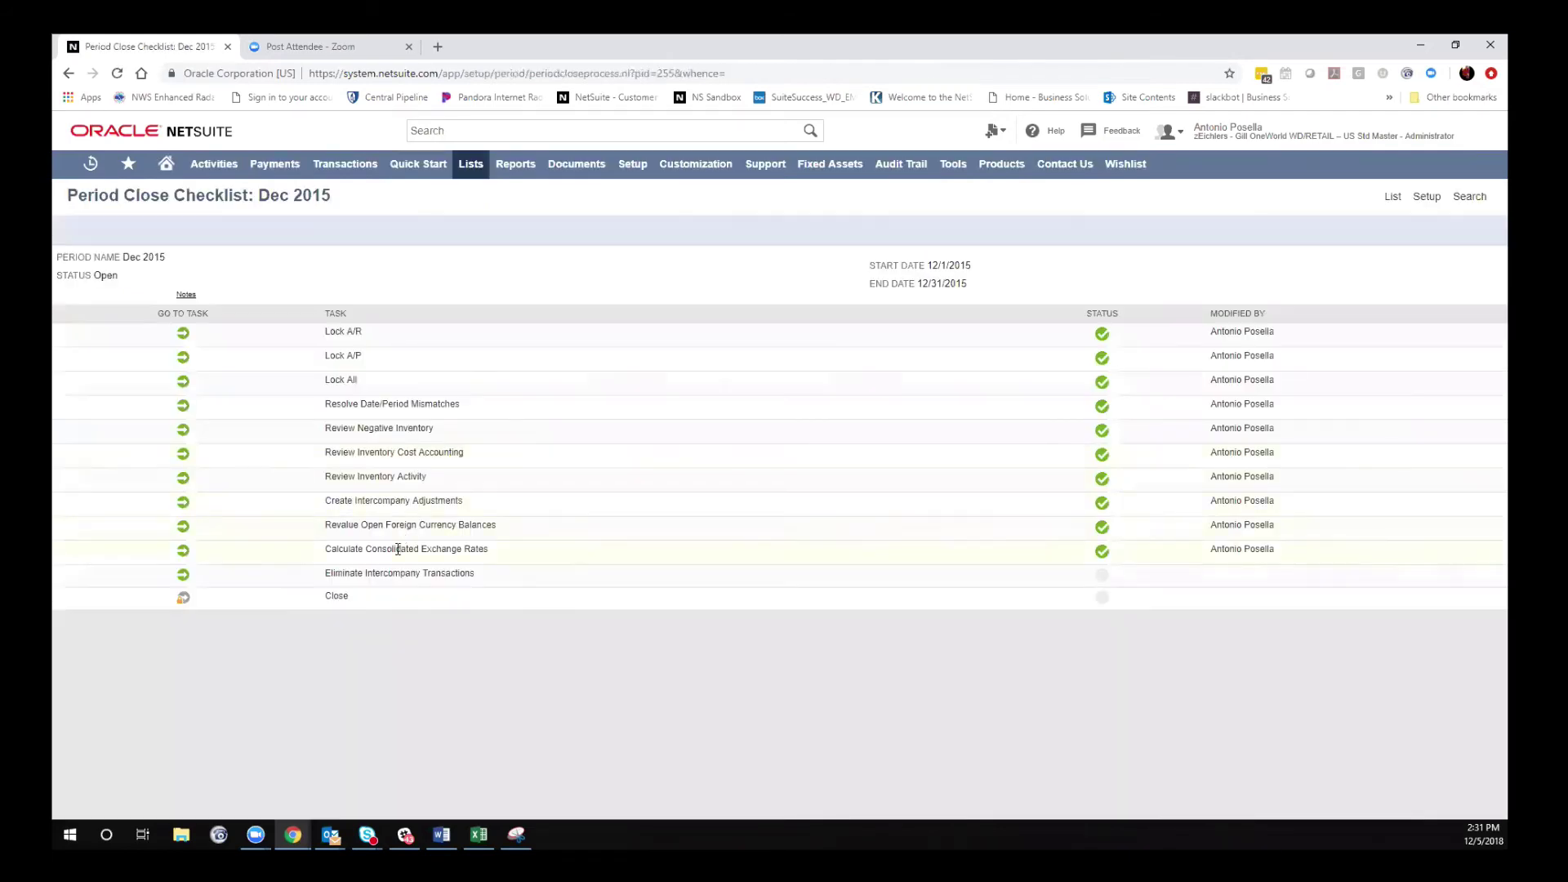
- Open the Eliminate Intercompany Transactions task and run the intercompany elimination for Dec 2015 with class, department and location left blank
left_click_drag(324, 575, 487, 581)
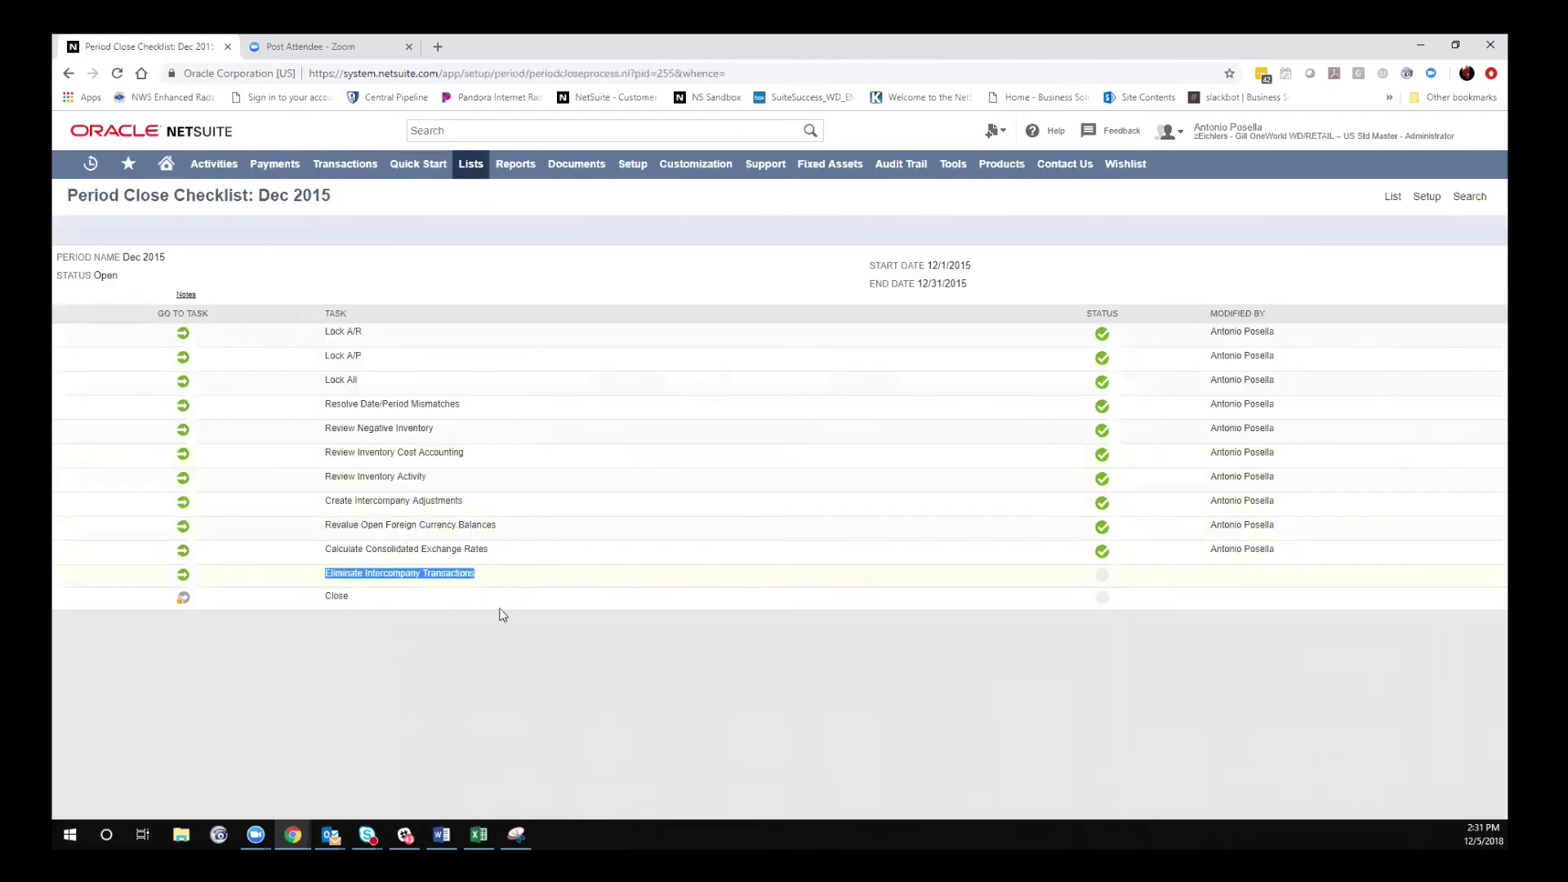
left_click(475, 667)
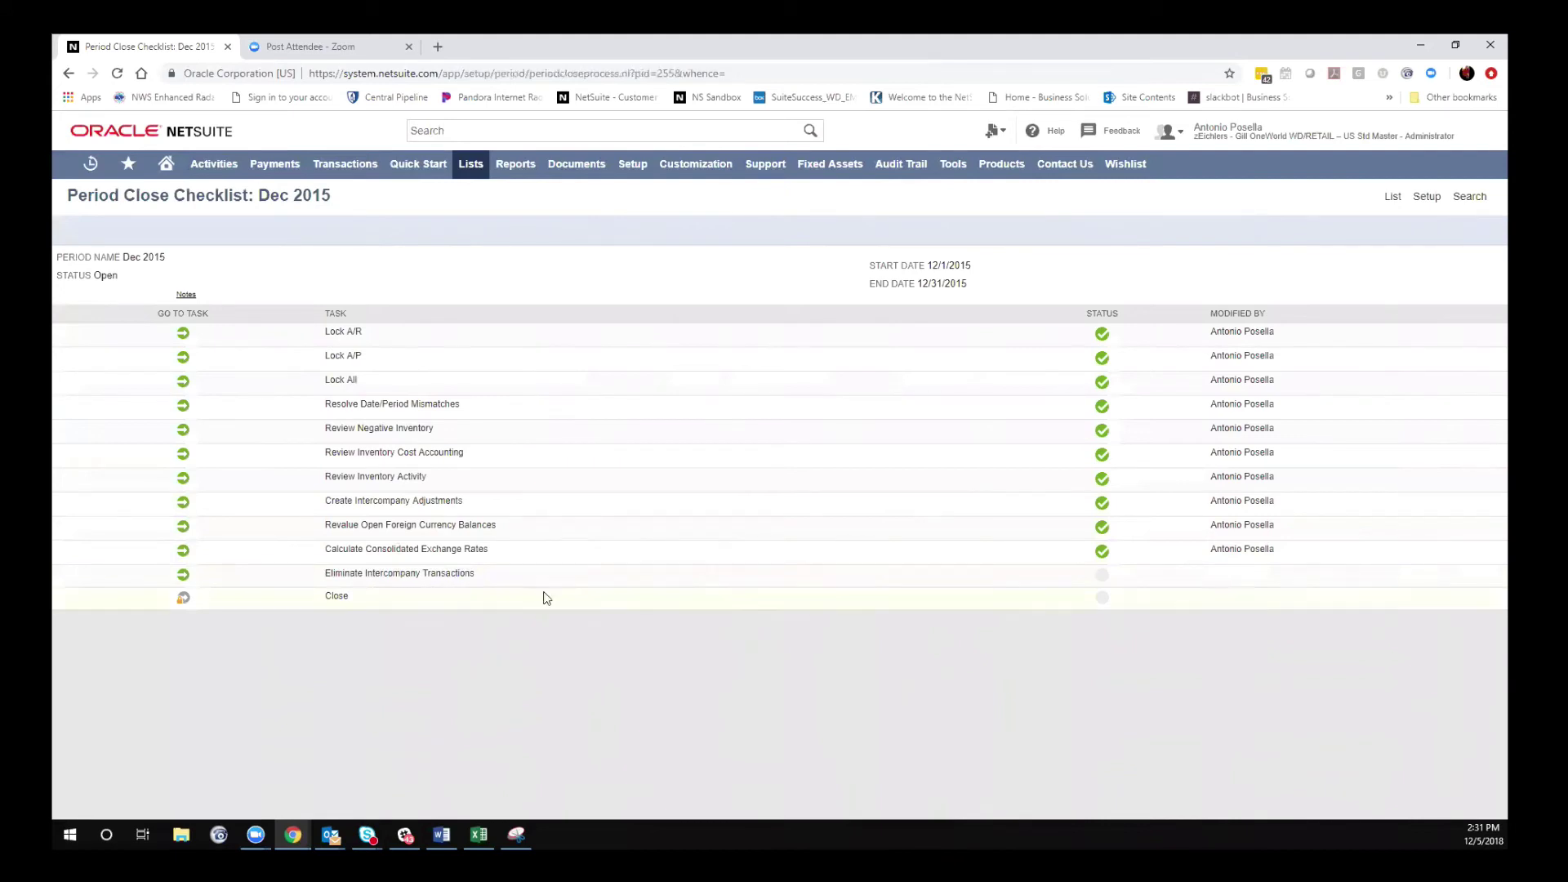
left_click_drag(532, 581, 315, 574)
left_click(316, 573)
left_click(185, 575)
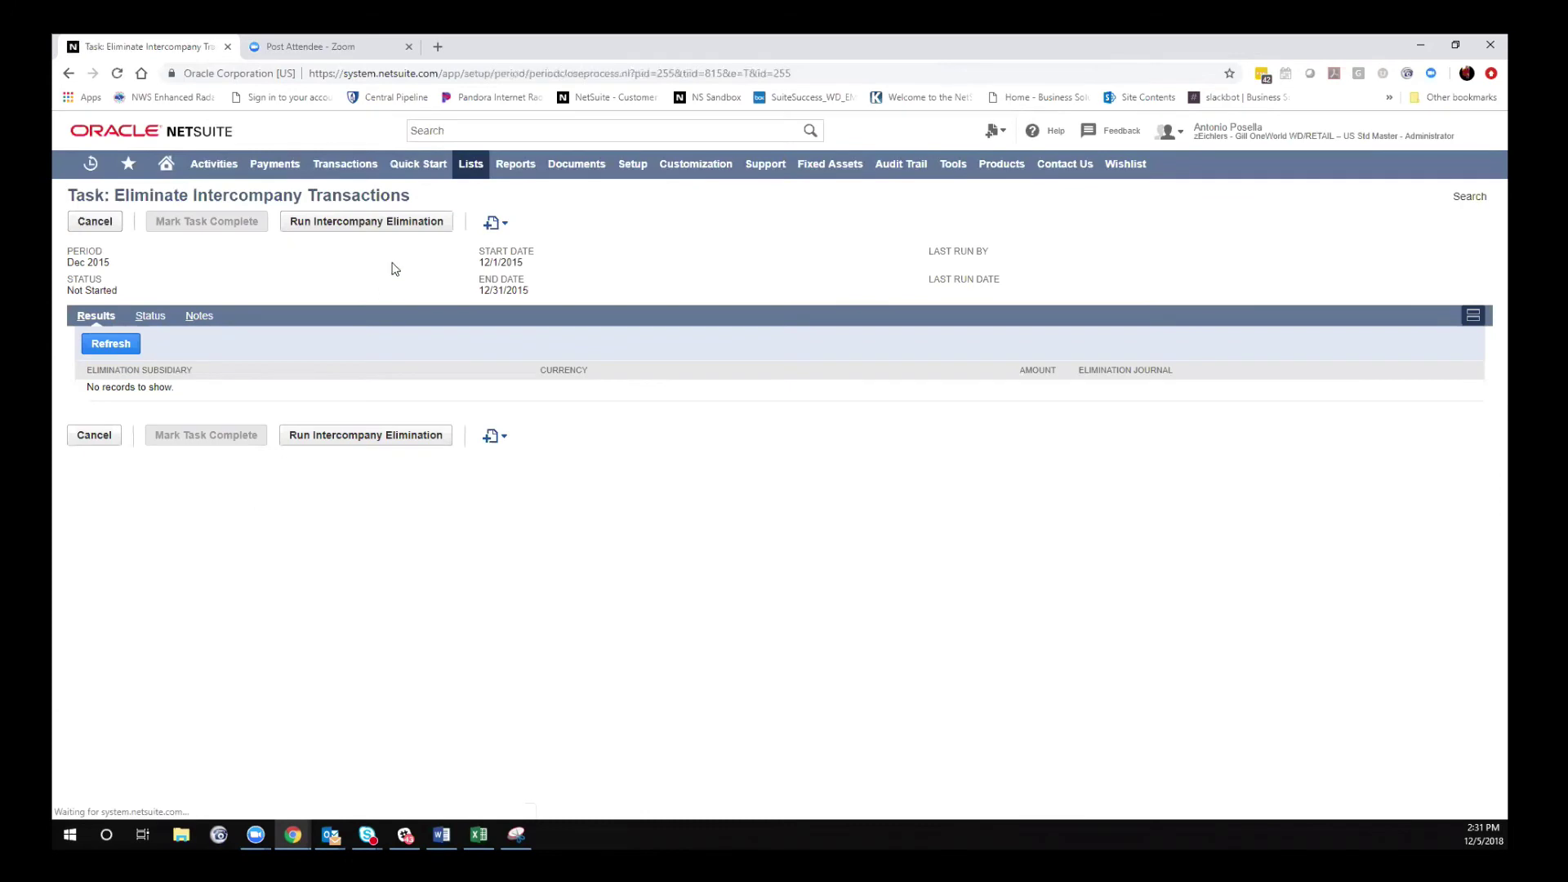
left_click(384, 224)
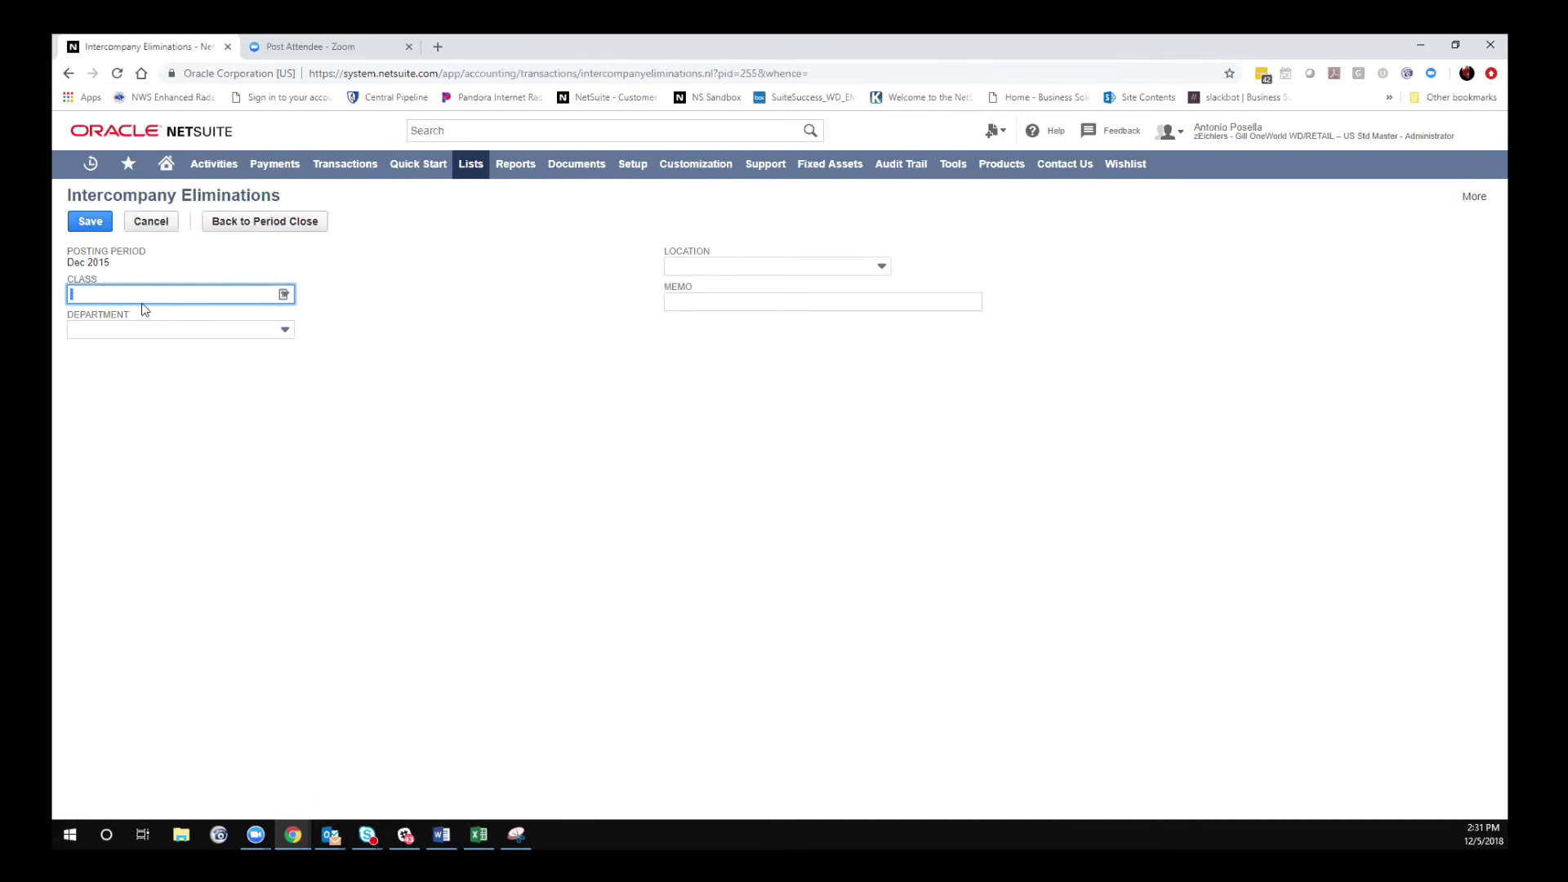
left_click(90, 226)
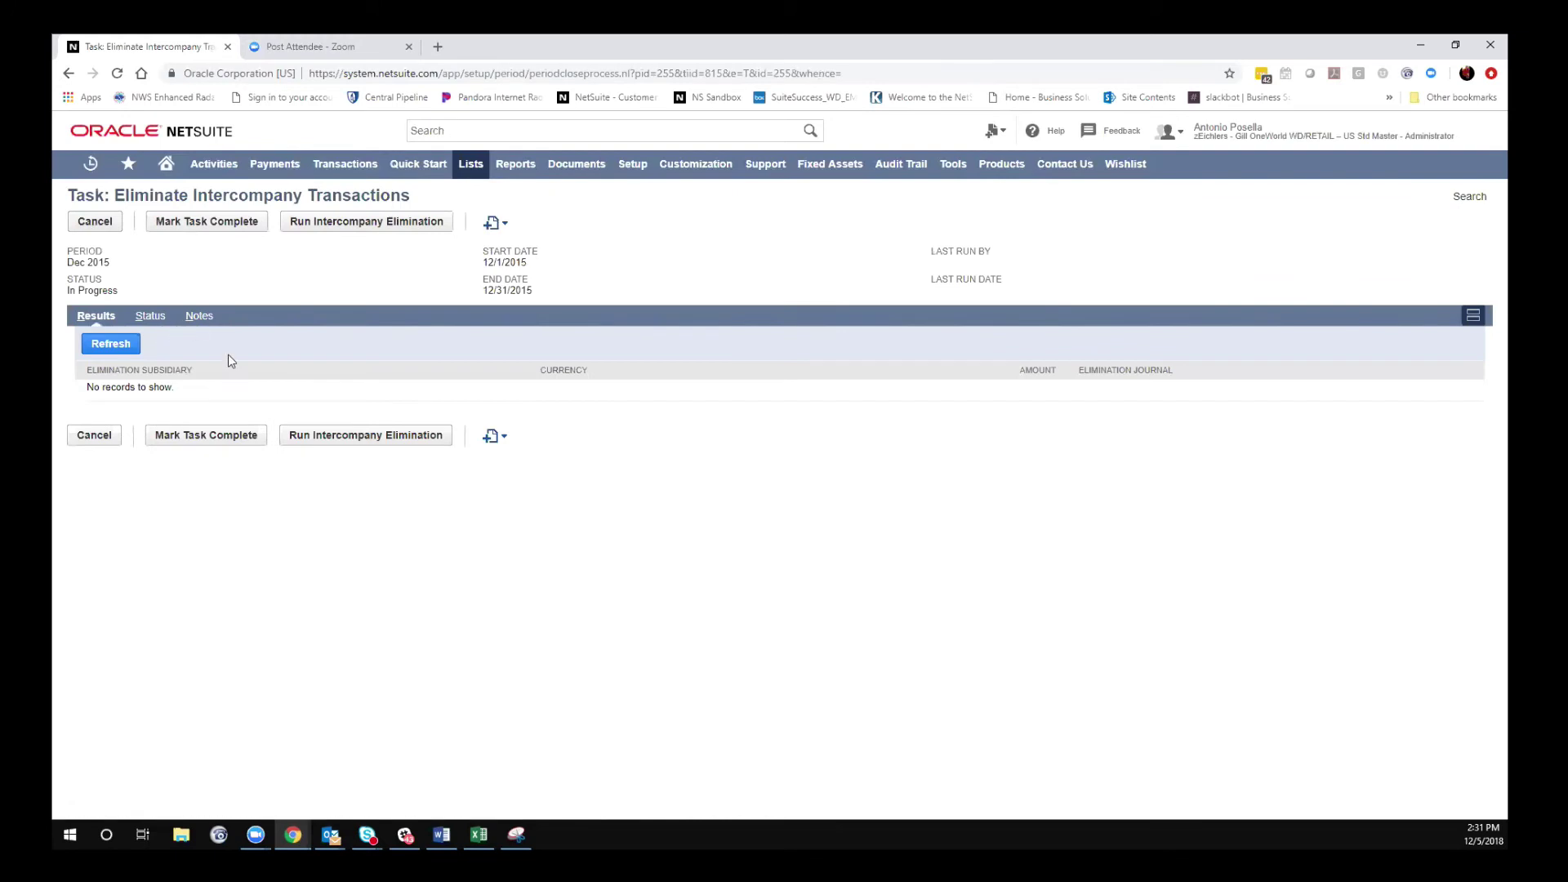
- Check the elimination results list and mark Eliminate Intercompany Transactions complete
left_click_drag(207, 390, 86, 388)
left_click(209, 554)
left_click_drag(87, 389, 399, 395)
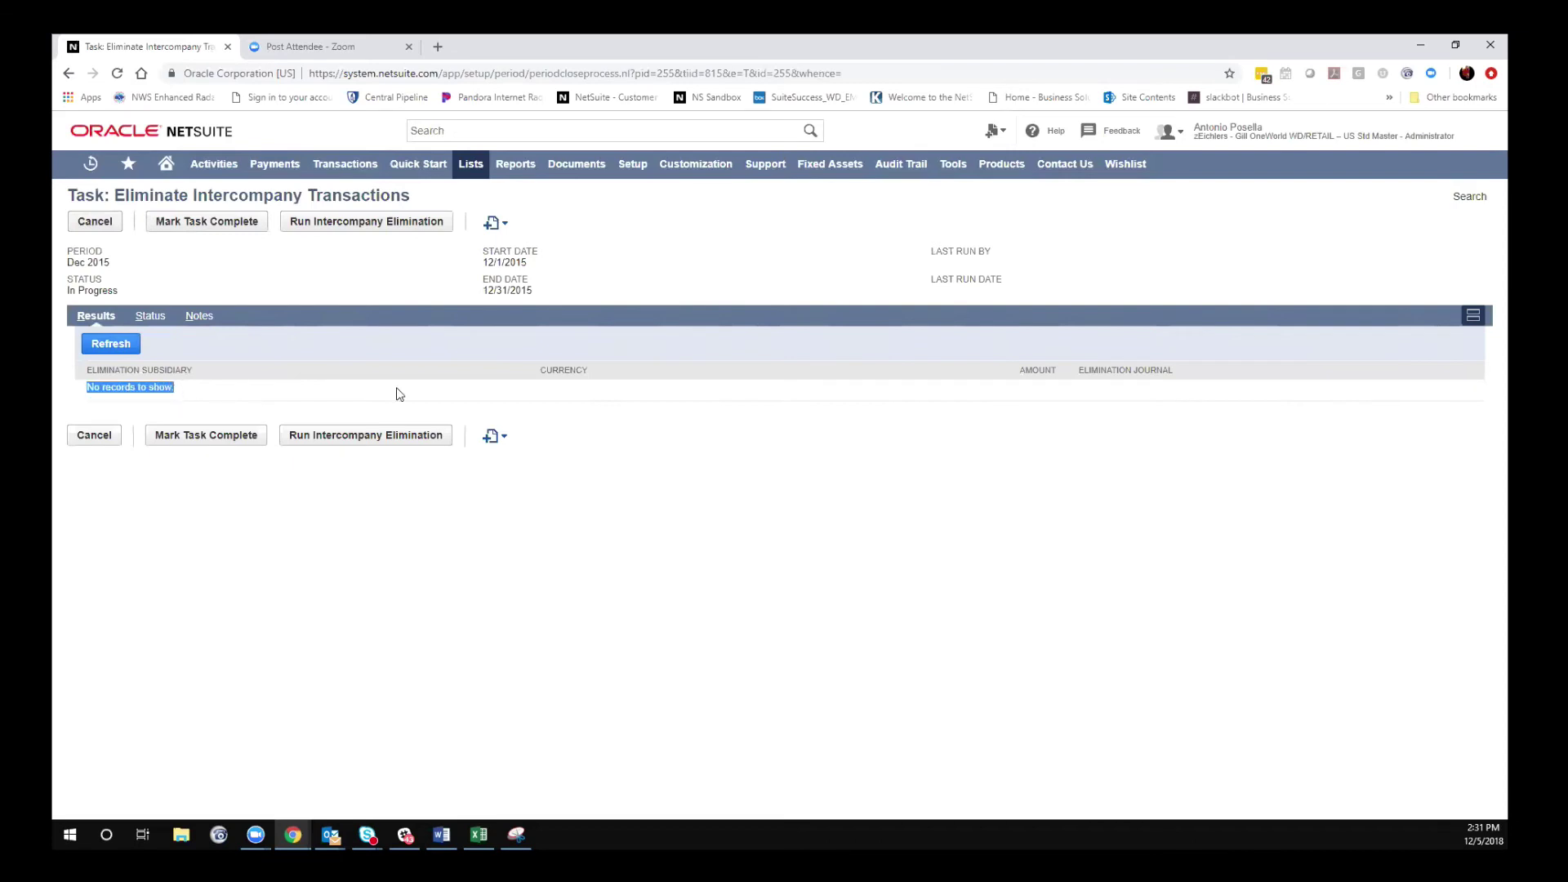
left_click(920, 399)
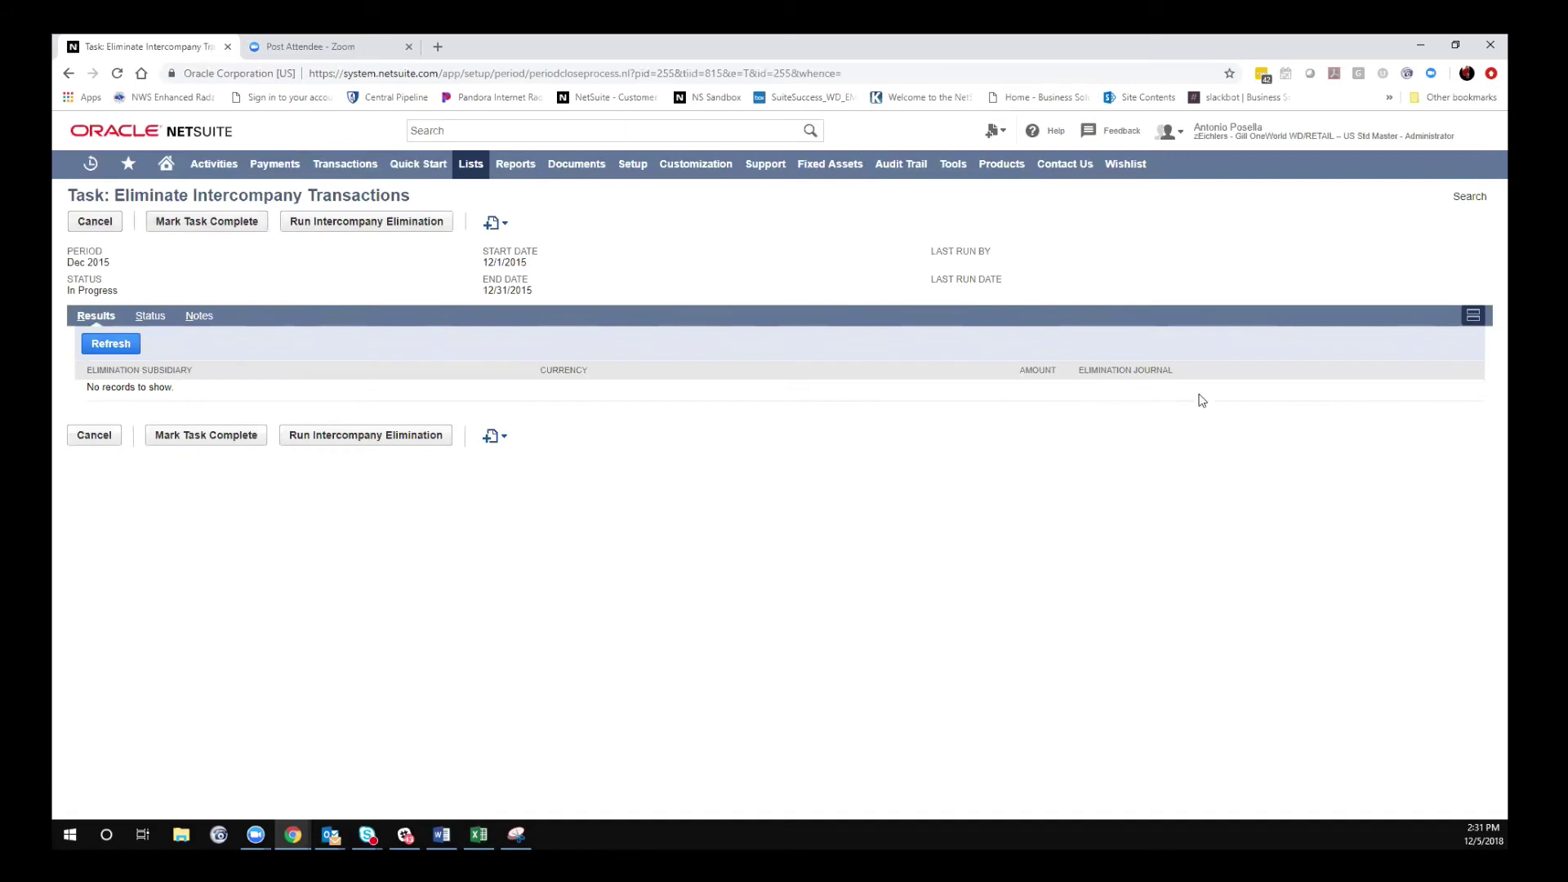
left_click(201, 228)
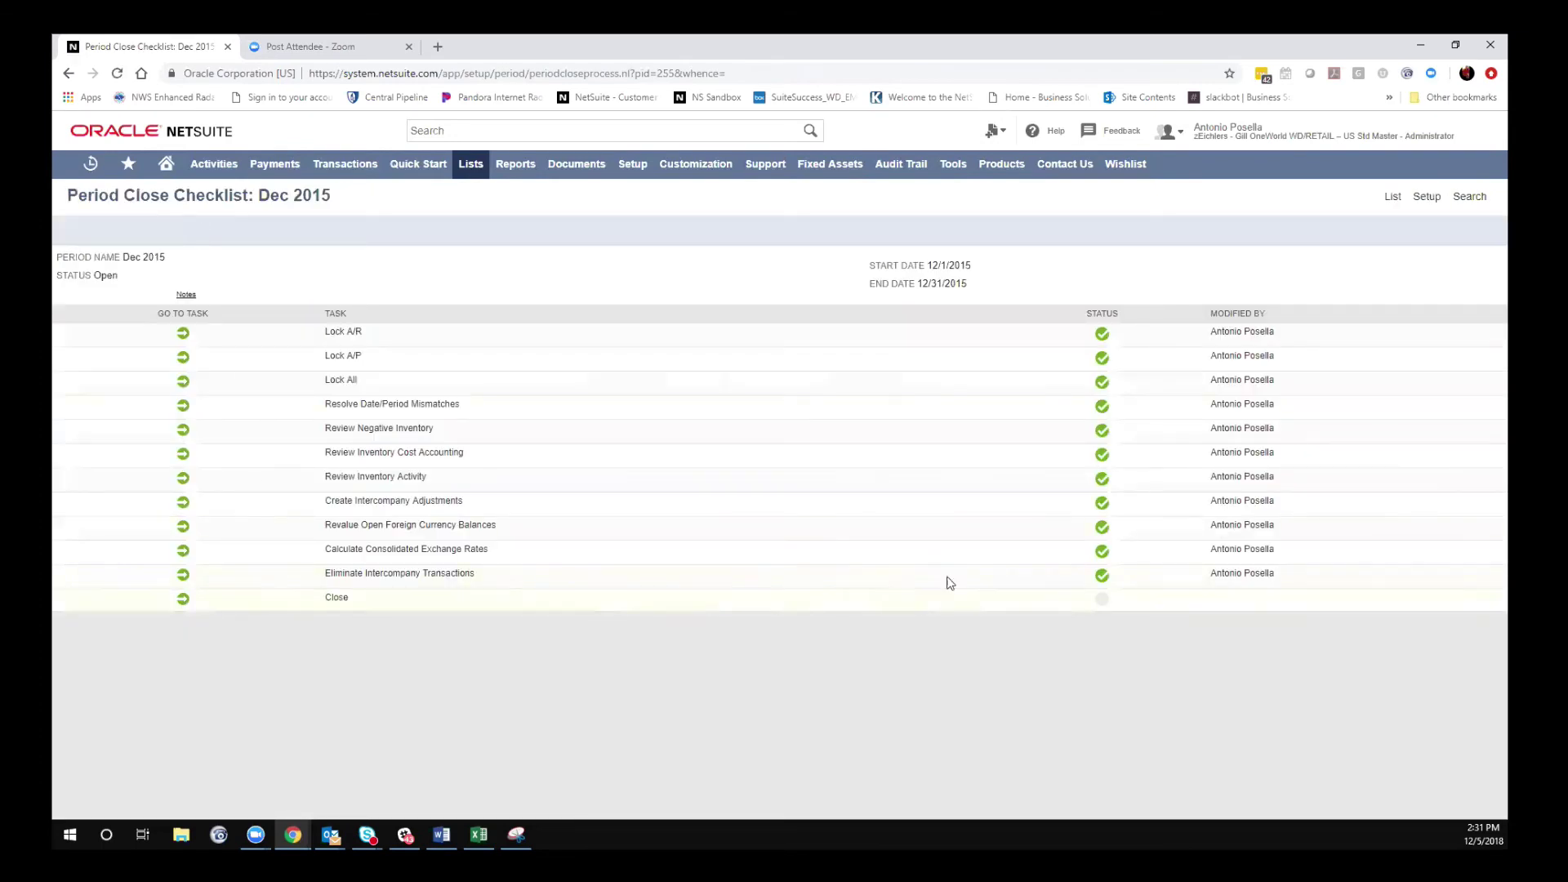
- Open the Close task from the checklist and close the Dec 2015 accounting period
left_click_drag(1074, 579, 310, 576)
left_click(436, 604)
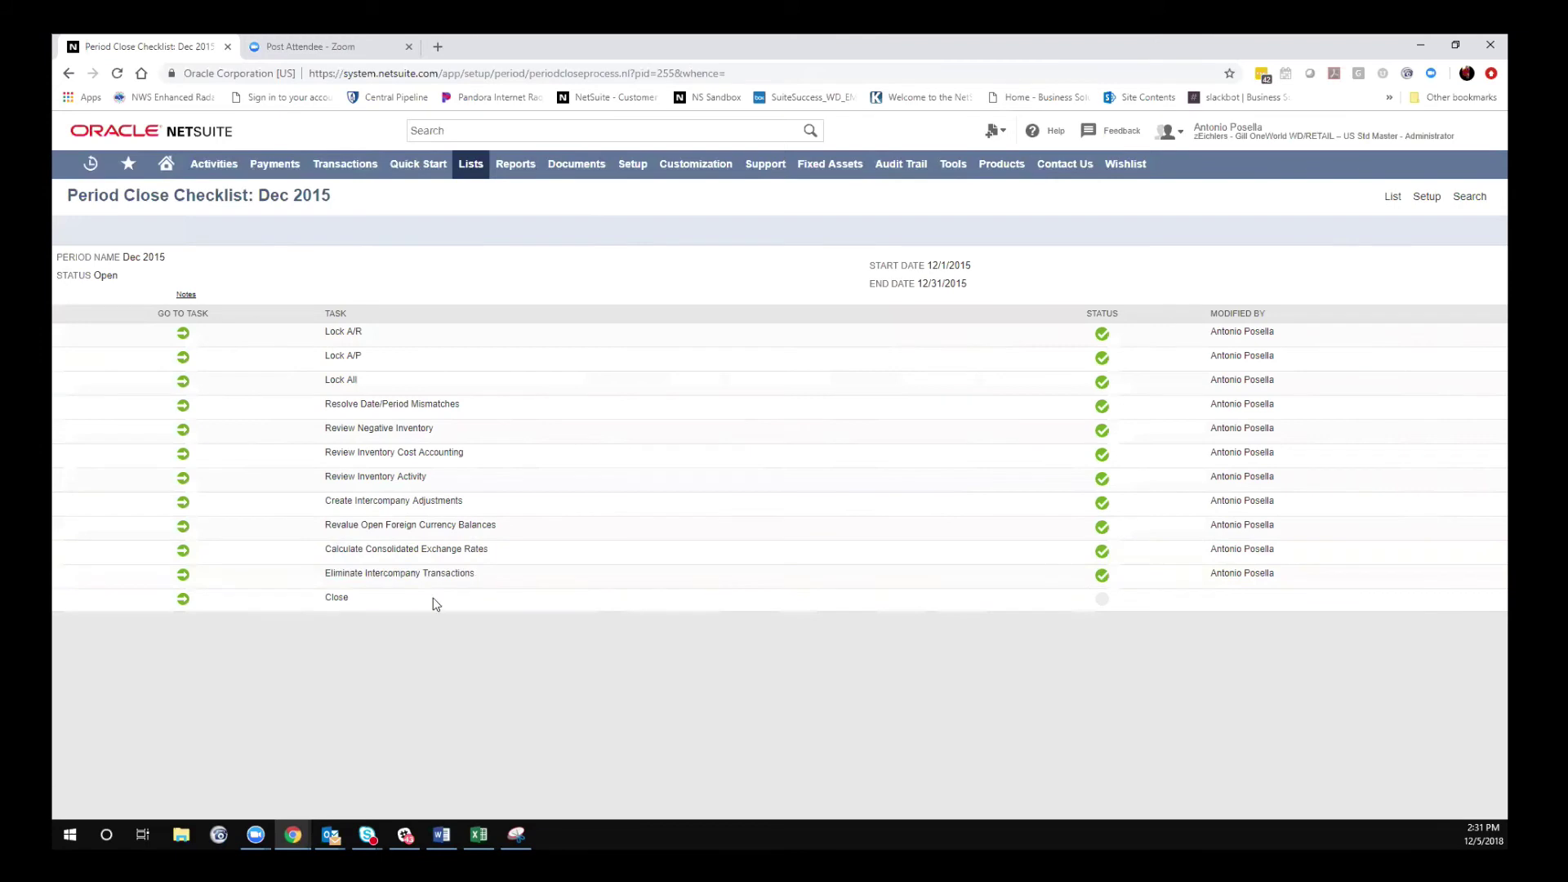
left_click(182, 600)
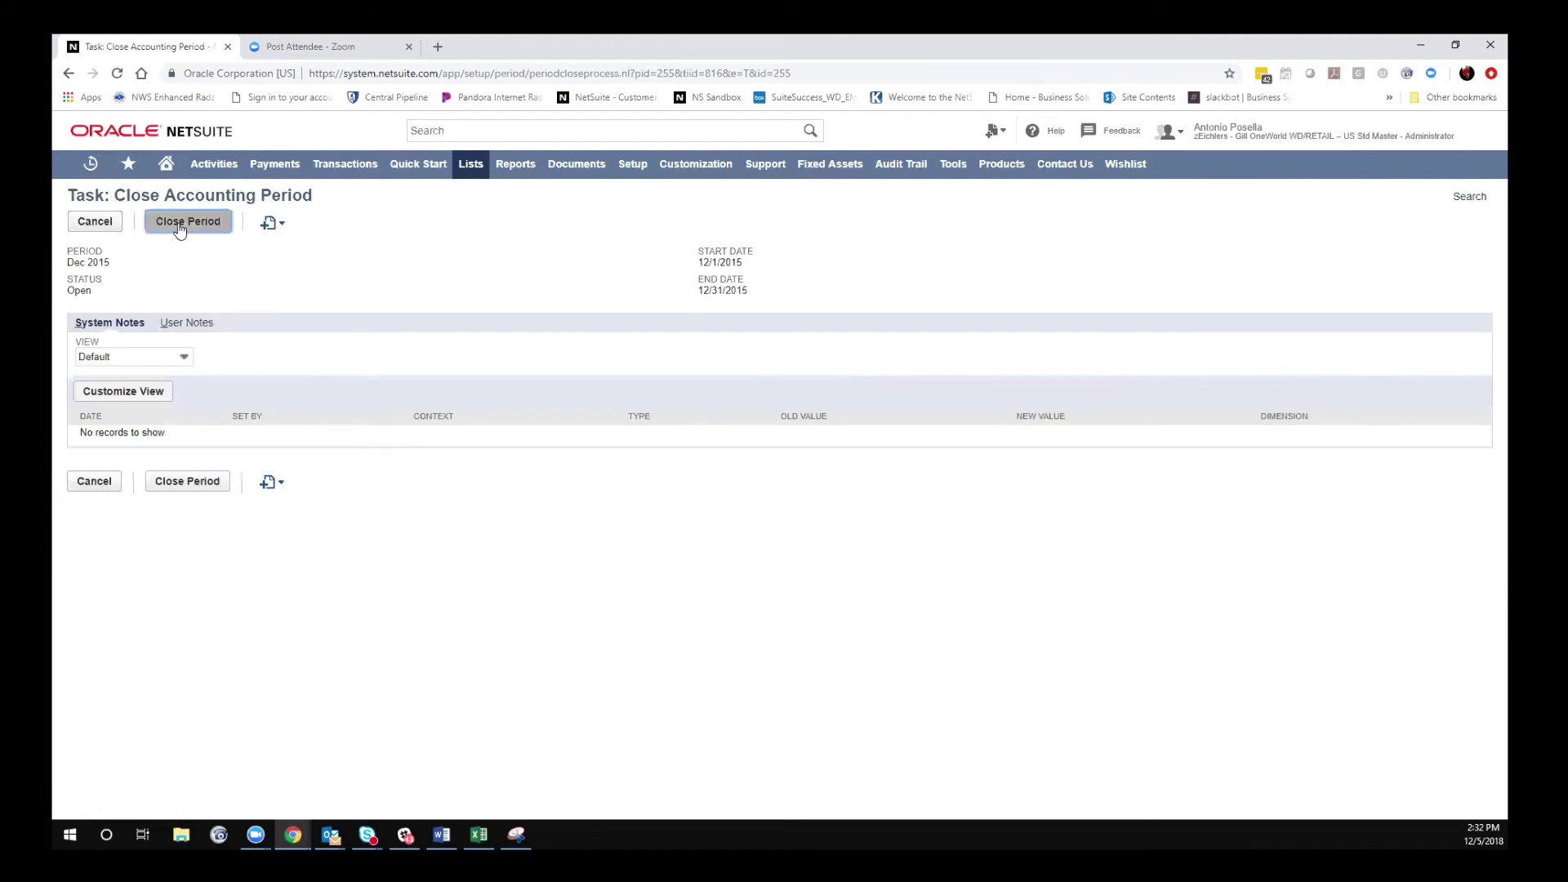
left_click(181, 229)
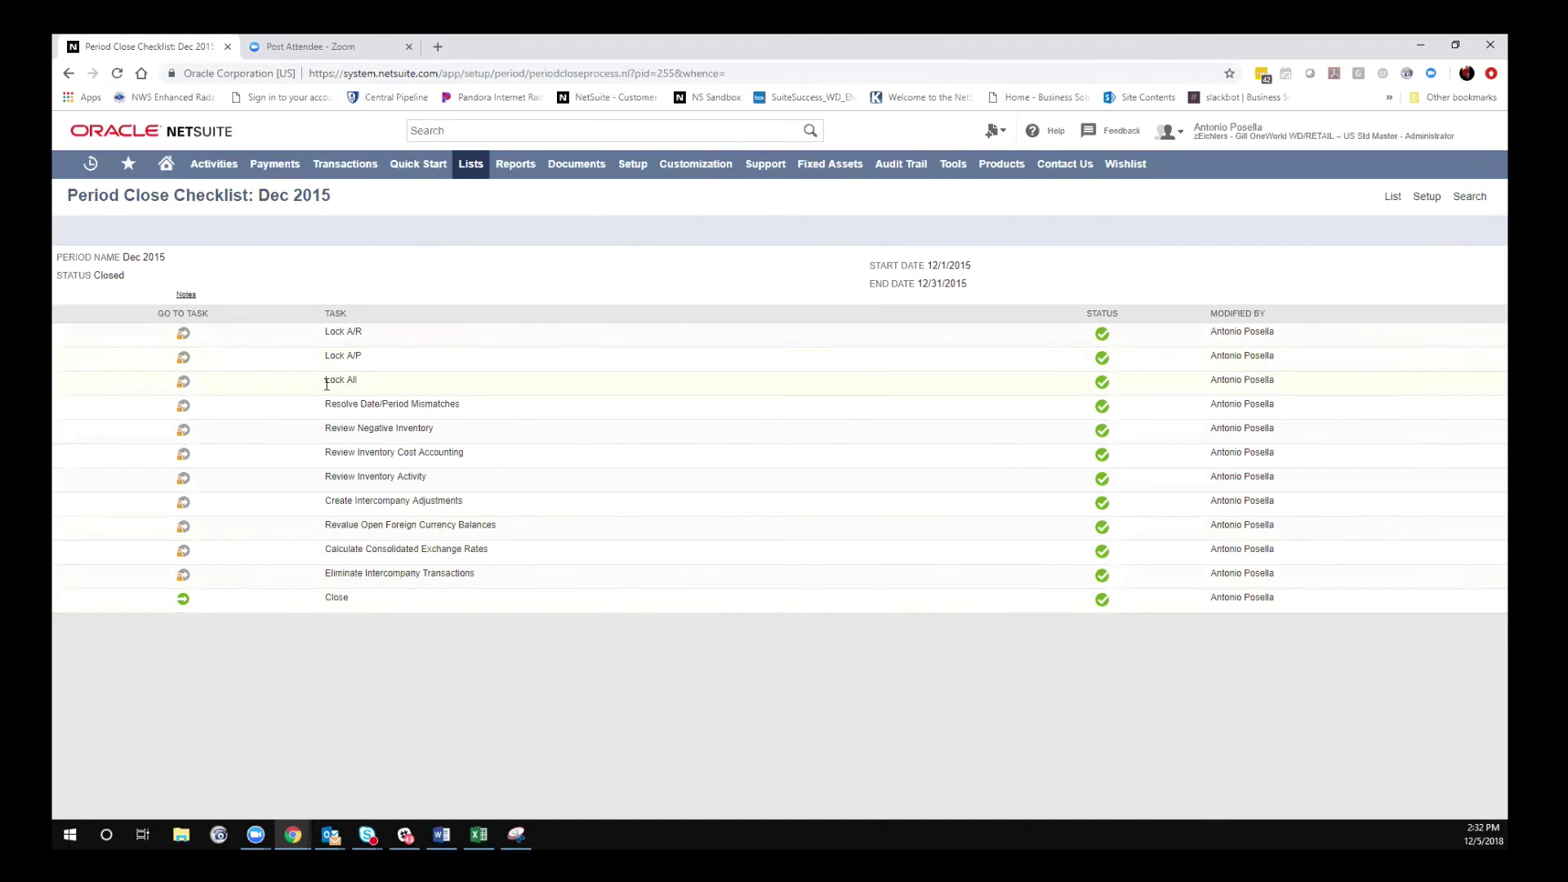
- View the reopen option and justification field in the Close task, then return to the checklist
left_click(184, 601)
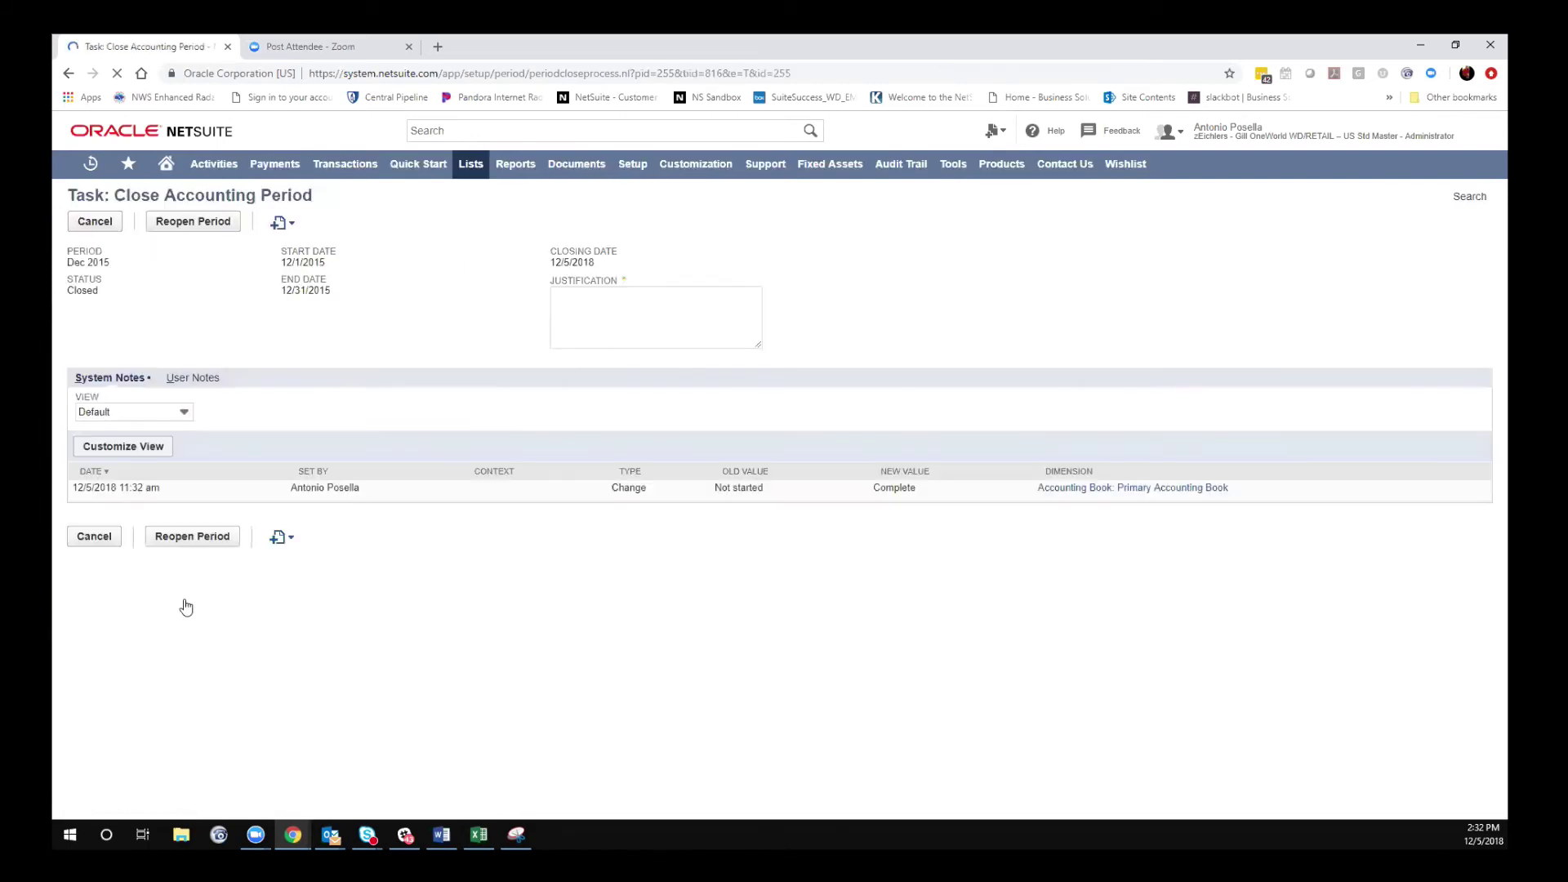
left_click(70, 76)
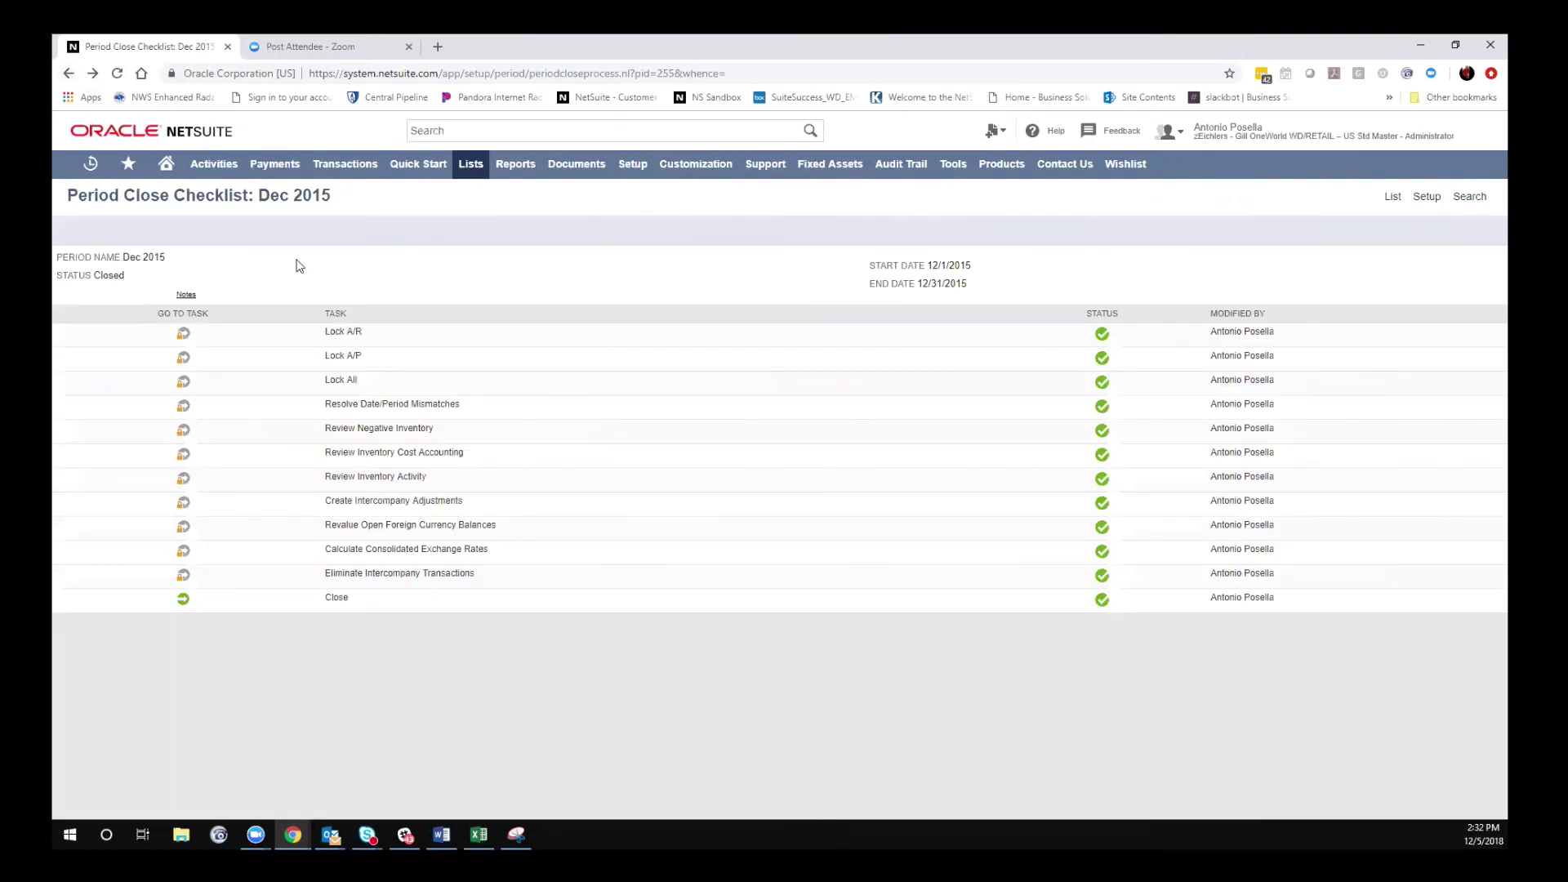
- Open the Close task from the Dec 2015 checklist, enter Test as the justification, and review the reopen warning without accepting it
left_click(180, 600)
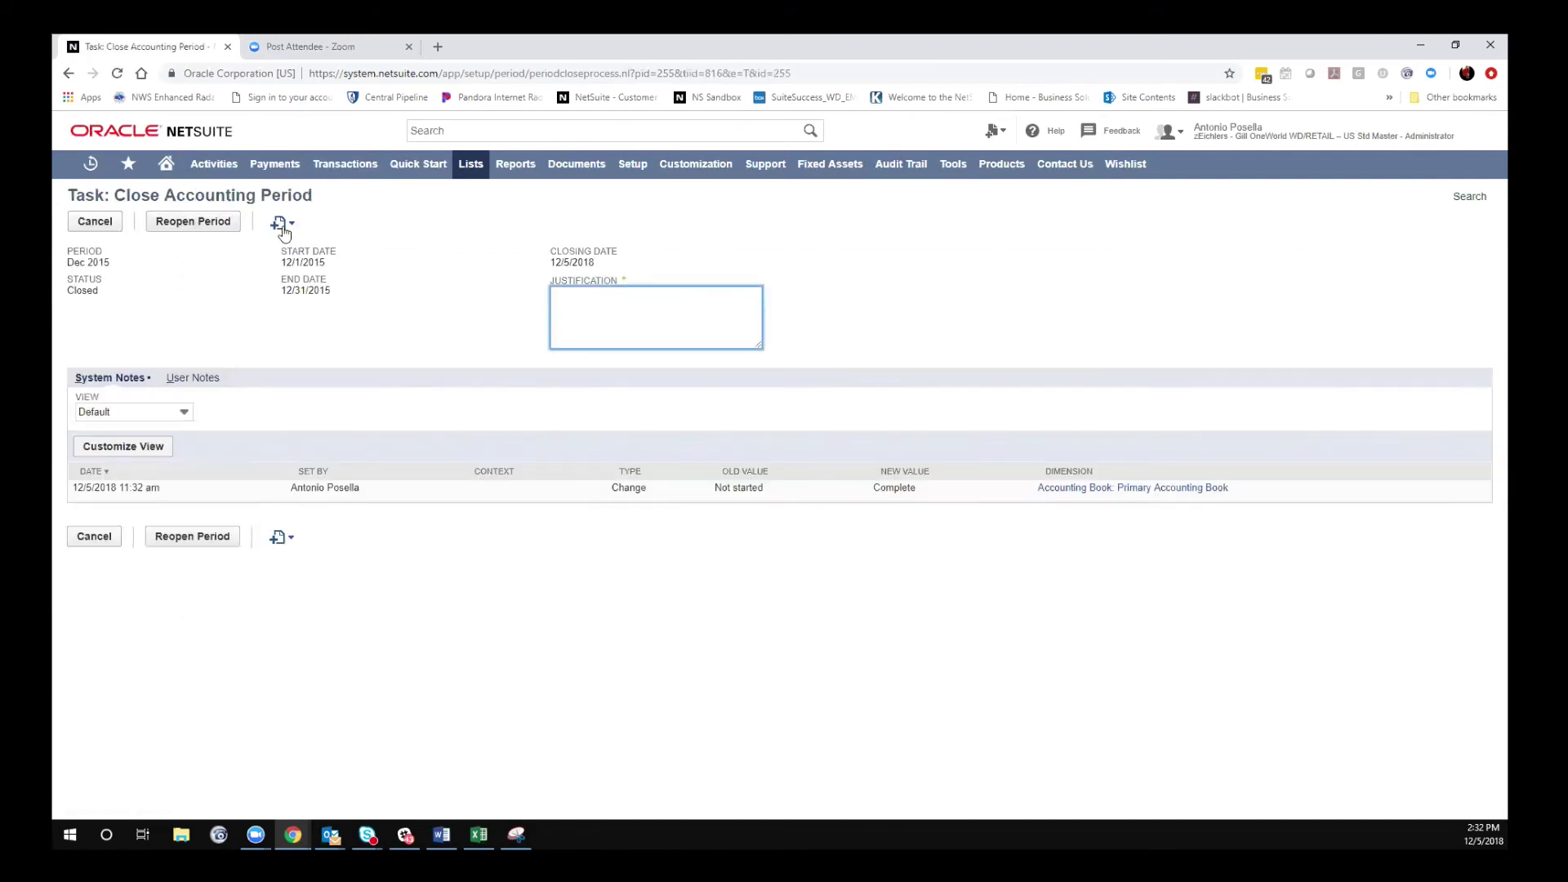
key("BackSpace")
key("BackSpace")
type("st")
left_click(180, 226)
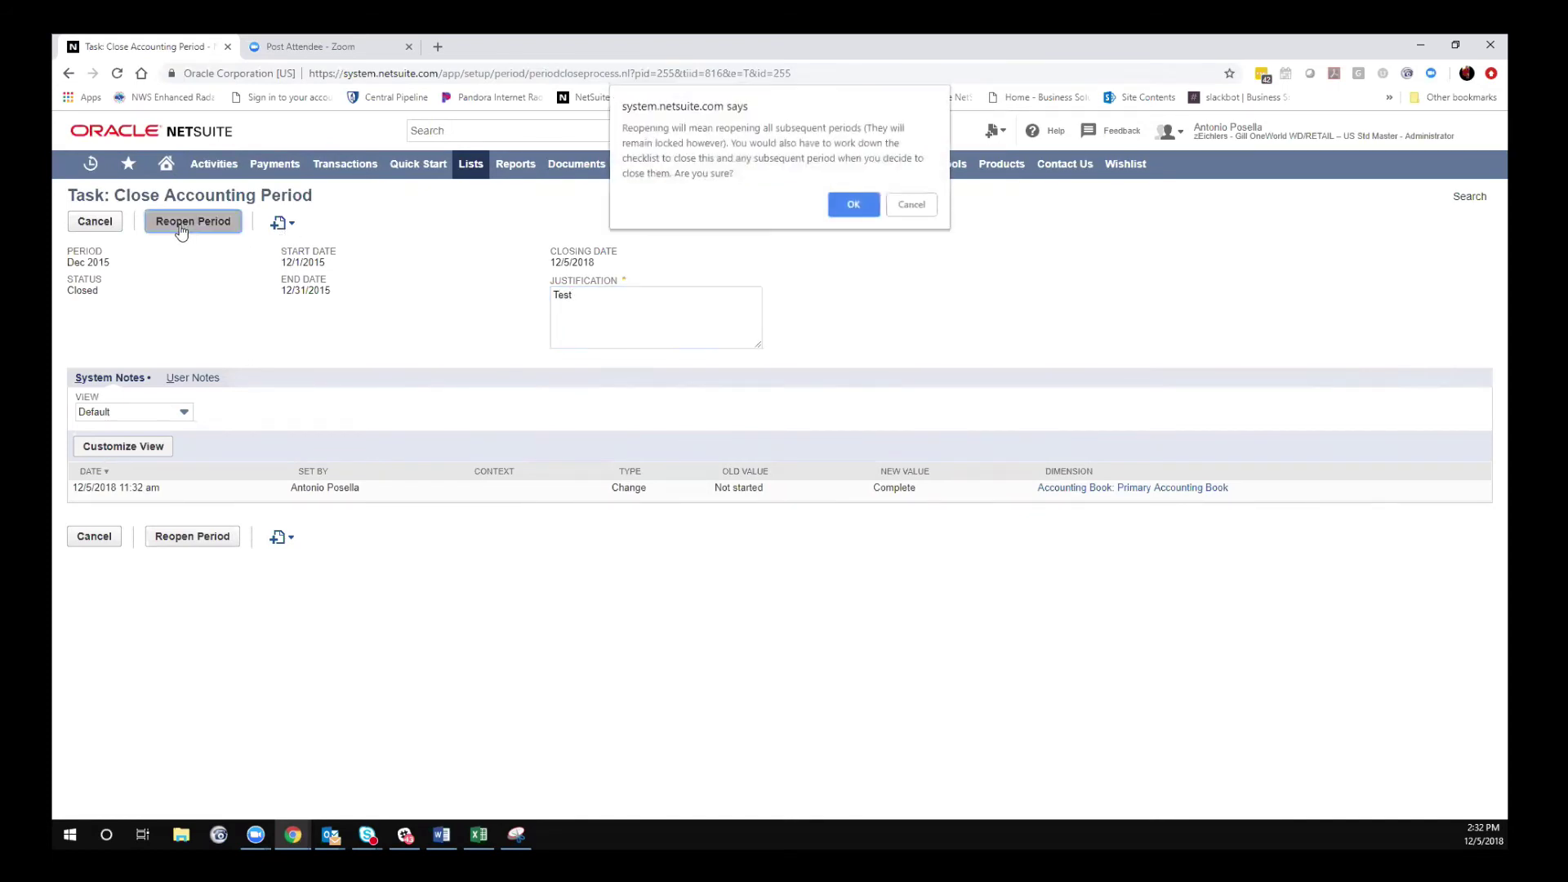
left_click_drag(707, 128, 901, 129)
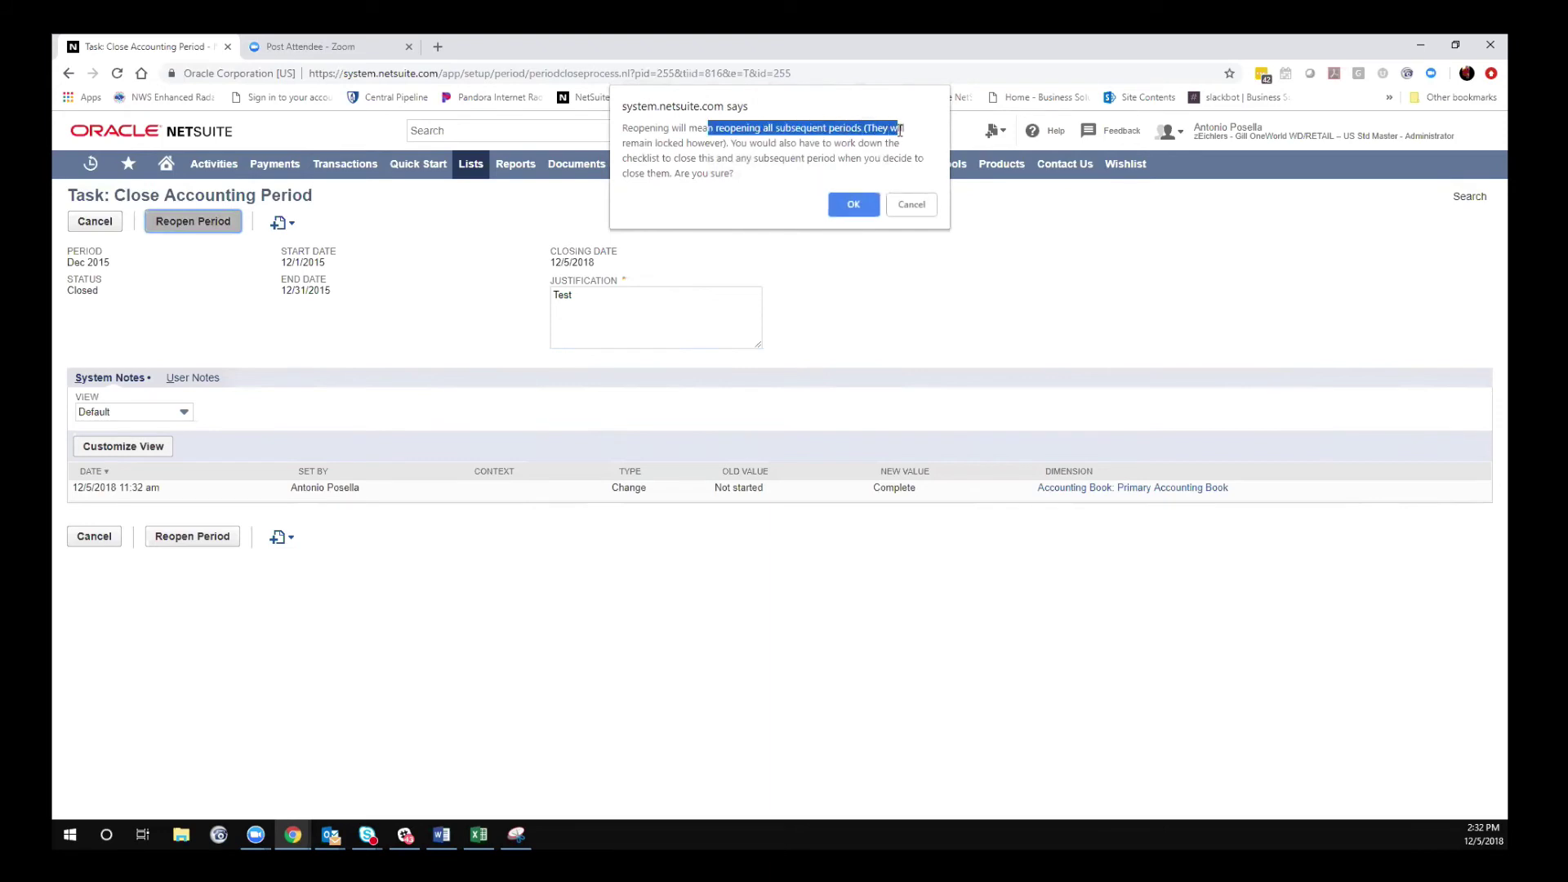
left_click(903, 206)
- Reopen the Dec 2015 accounting period using the entered justification and accept reopening all subsequent periods
left_click_drag(115, 265, 70, 263)
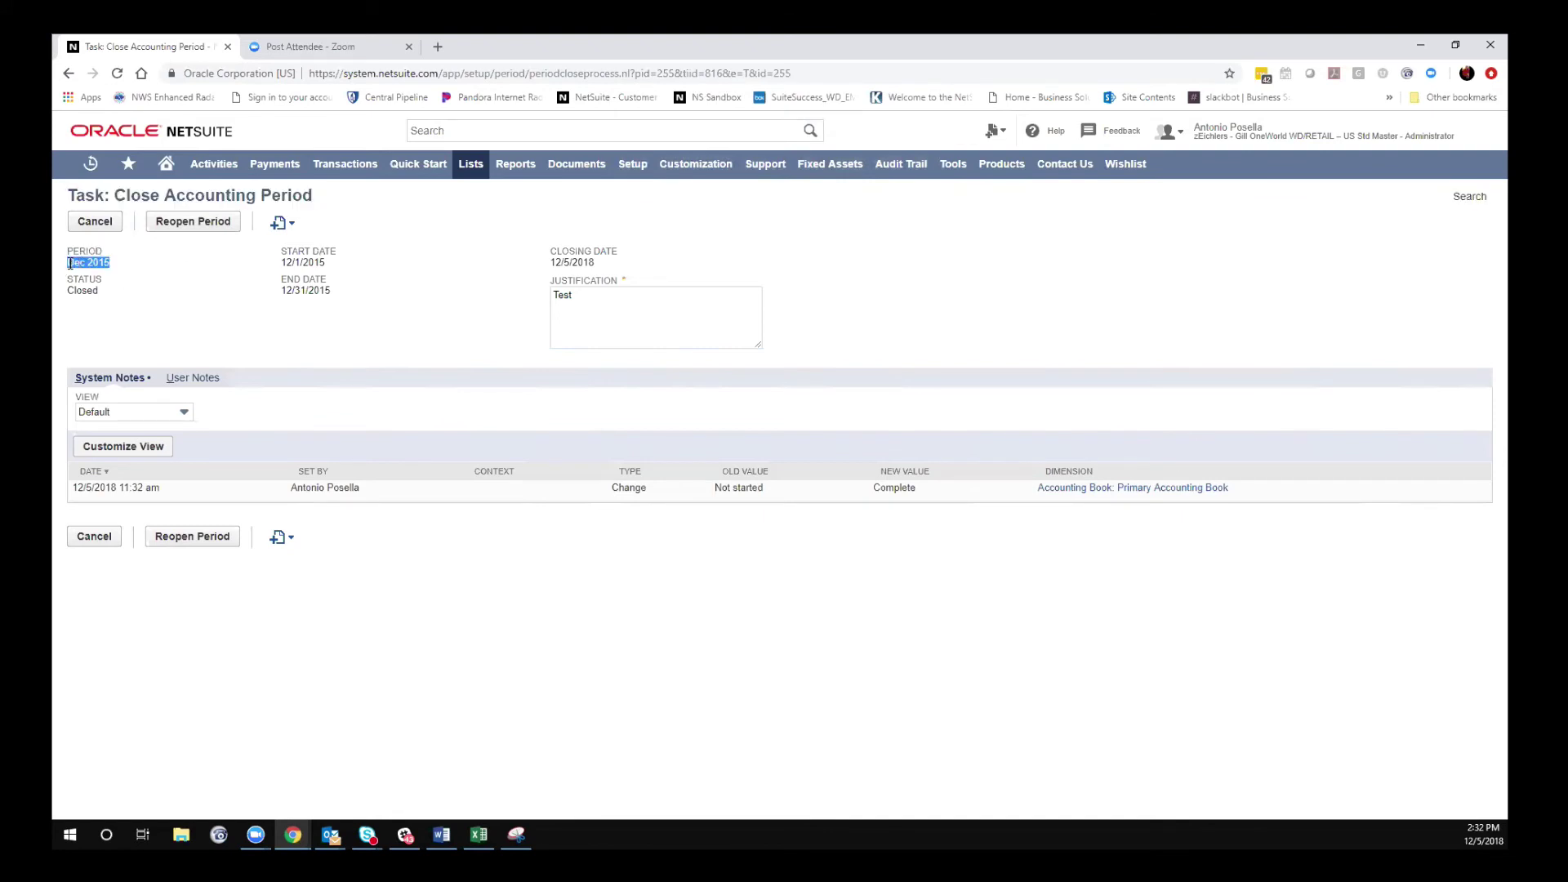
left_click(141, 264)
key("Tab")
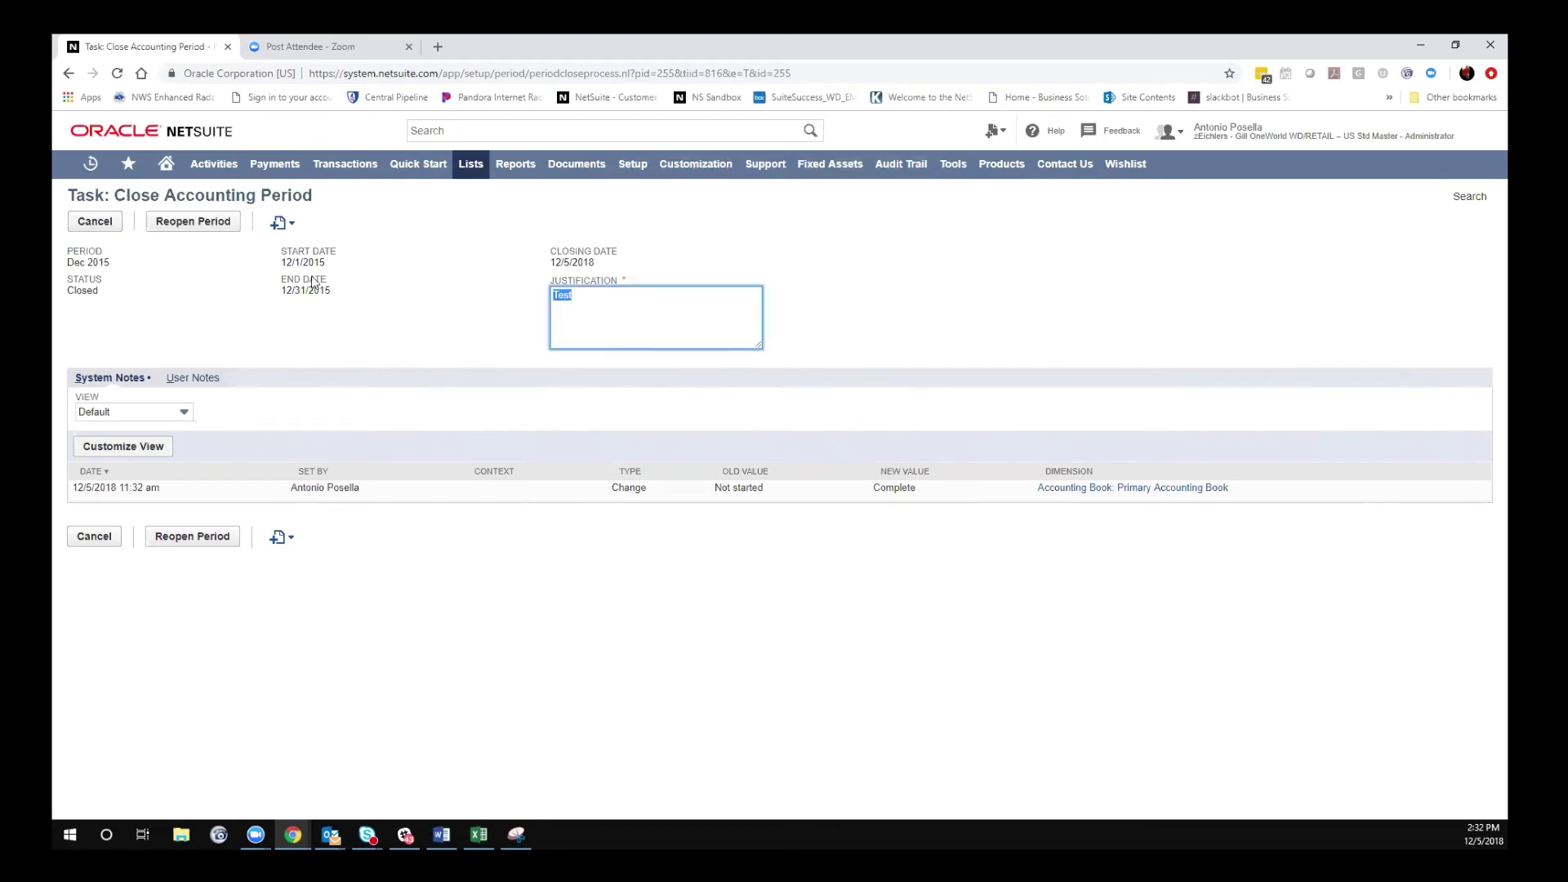
left_click(219, 232)
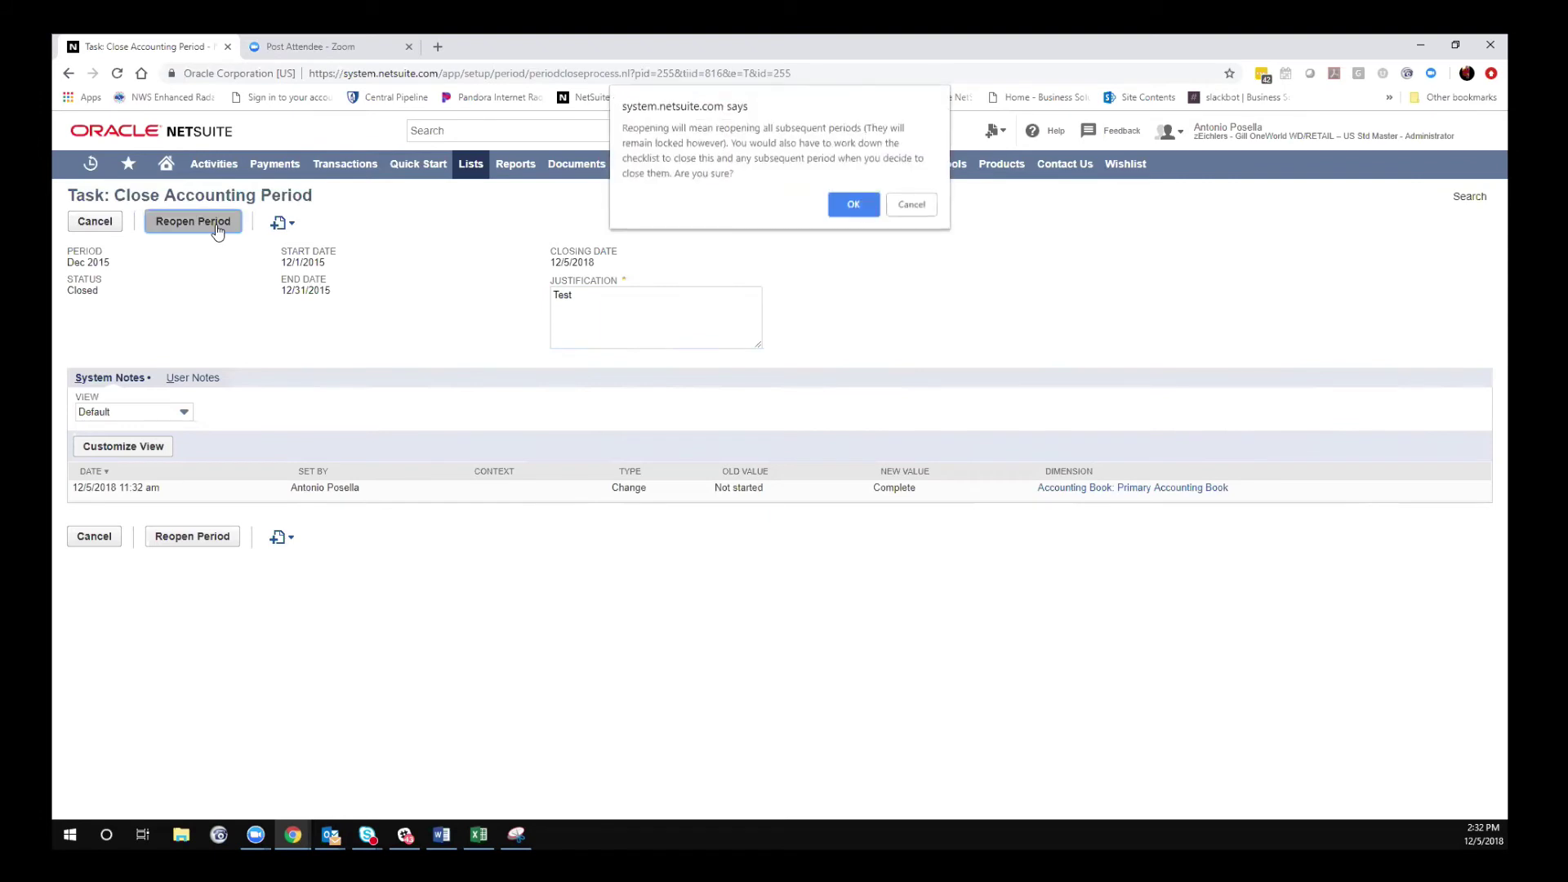
left_click(854, 206)
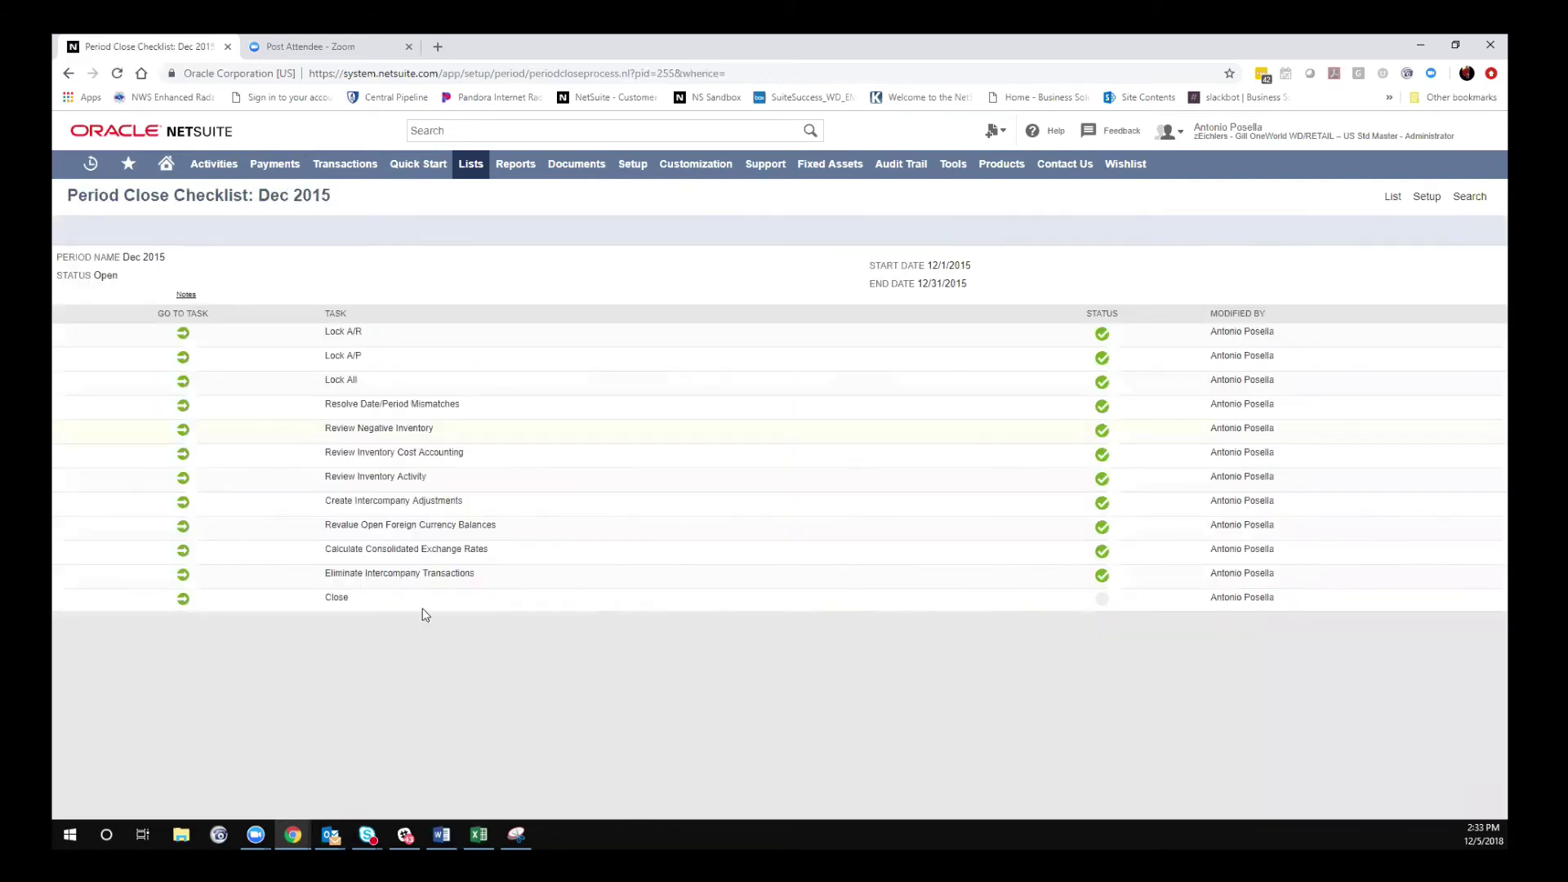
left_click_drag(351, 600, 322, 599)
left_click(312, 630)
- Examine the Dec 2015 lock statuses under FY 2015 in the accounting periods list, then go back to its close checklist
left_click(1394, 199)
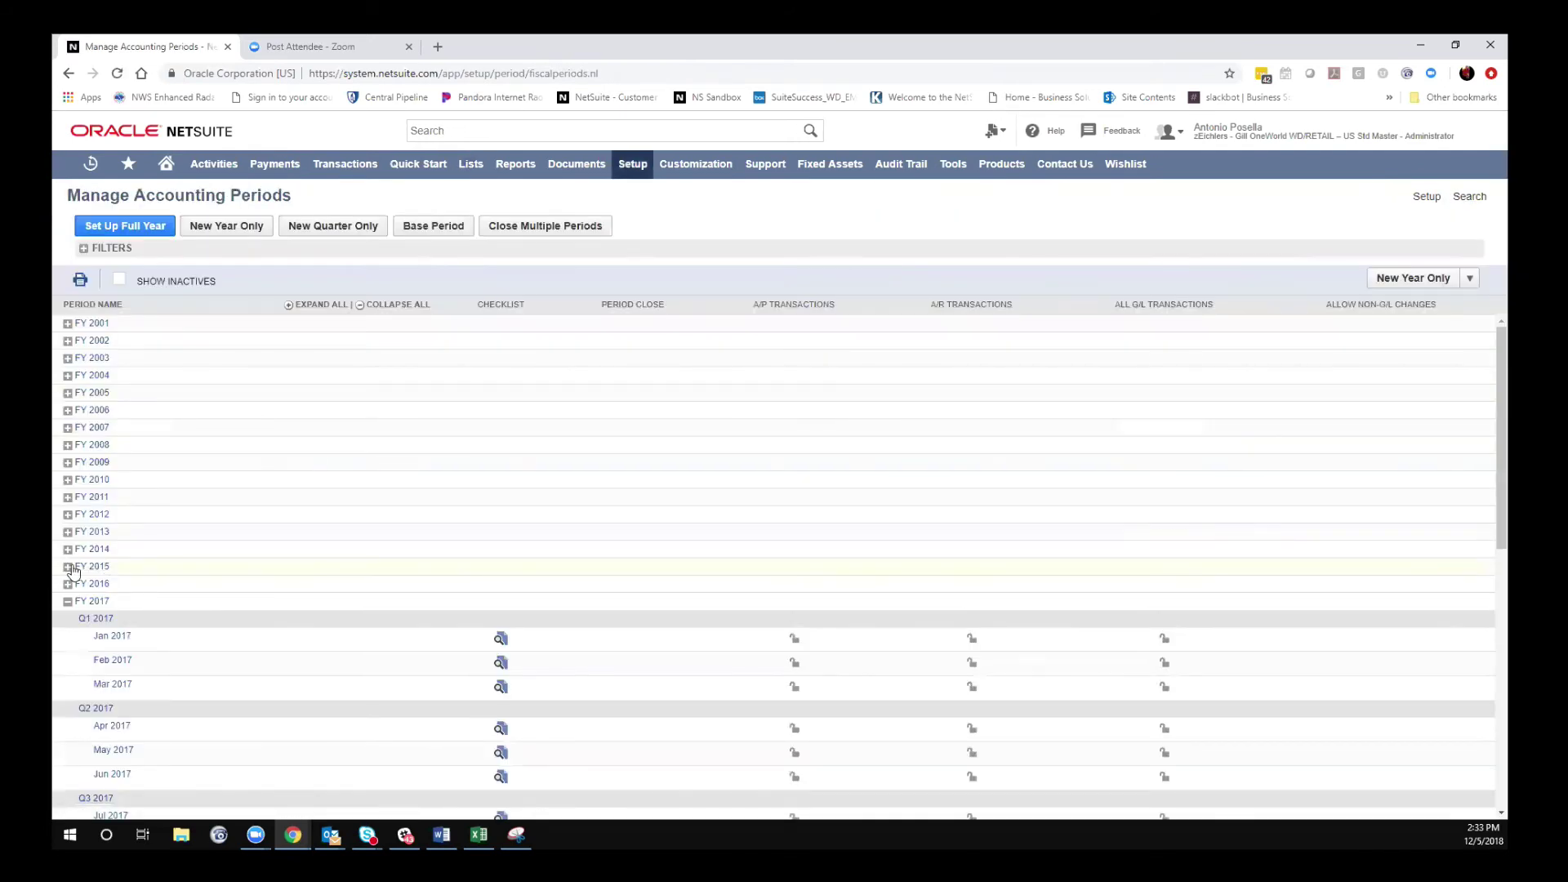
scroll(346, 546, "down", 4)
scroll(424, 562, "up", 2)
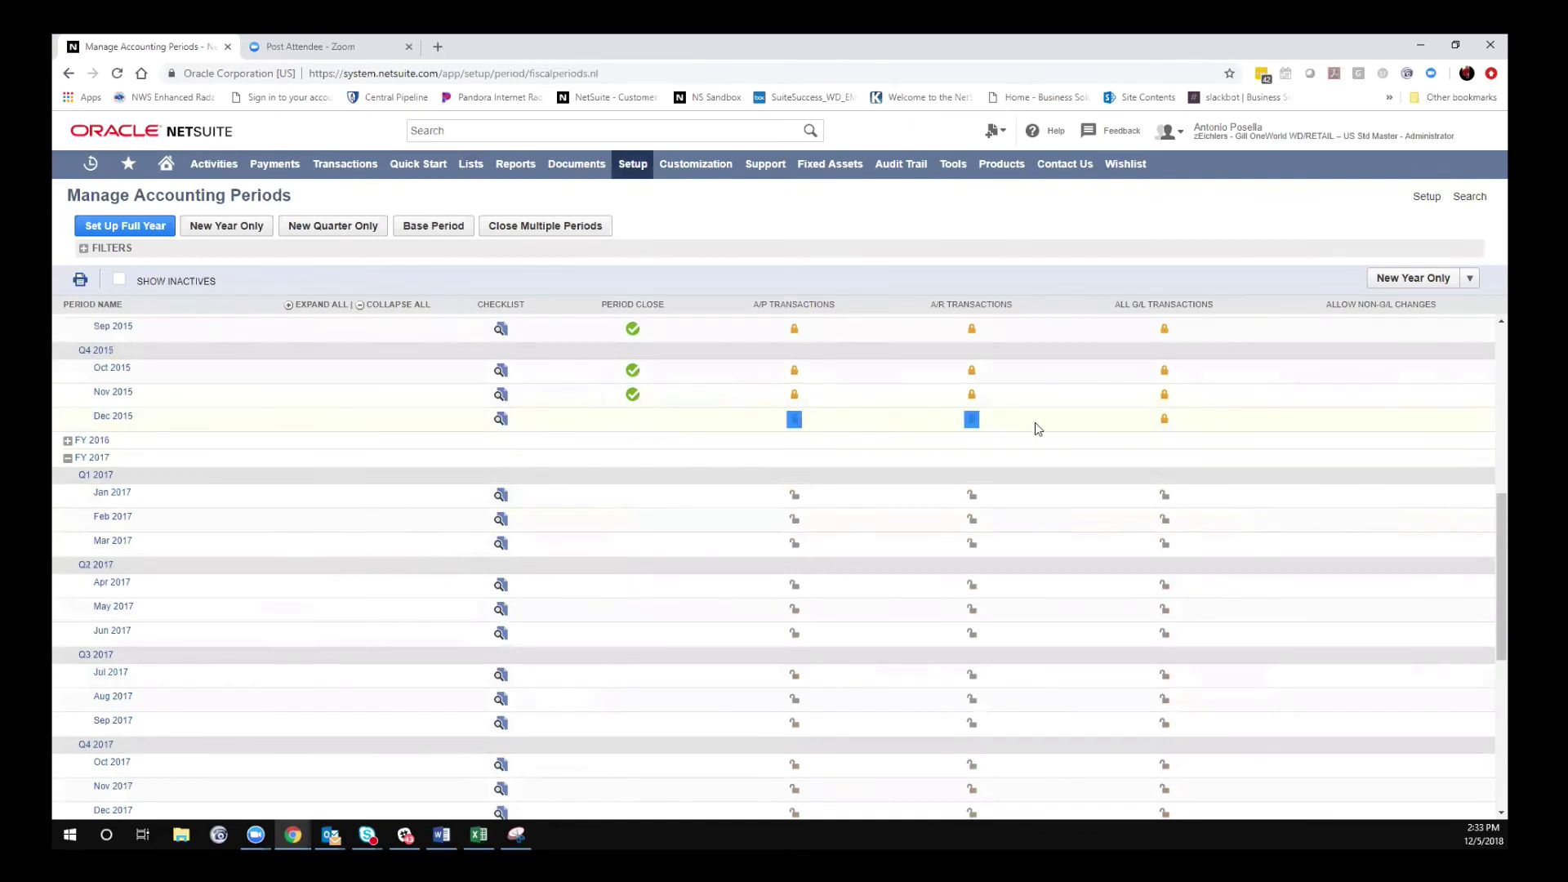
left_click(806, 419)
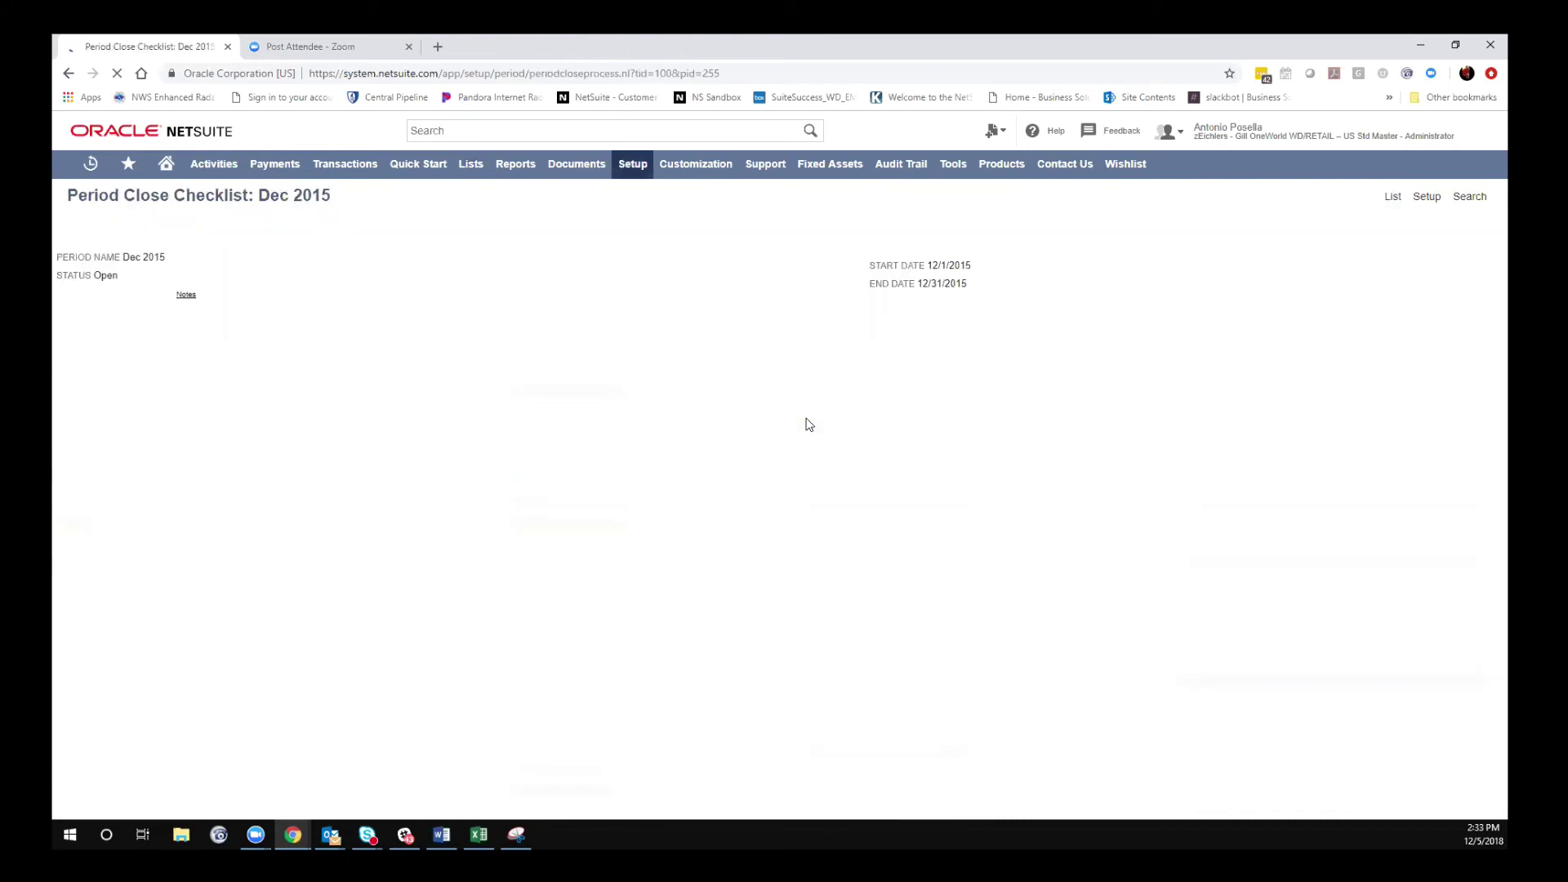
- Open the Lock All task for Dec 2015, try unmarking its subsidiaries, and leave the task without submitting
left_click(183, 383)
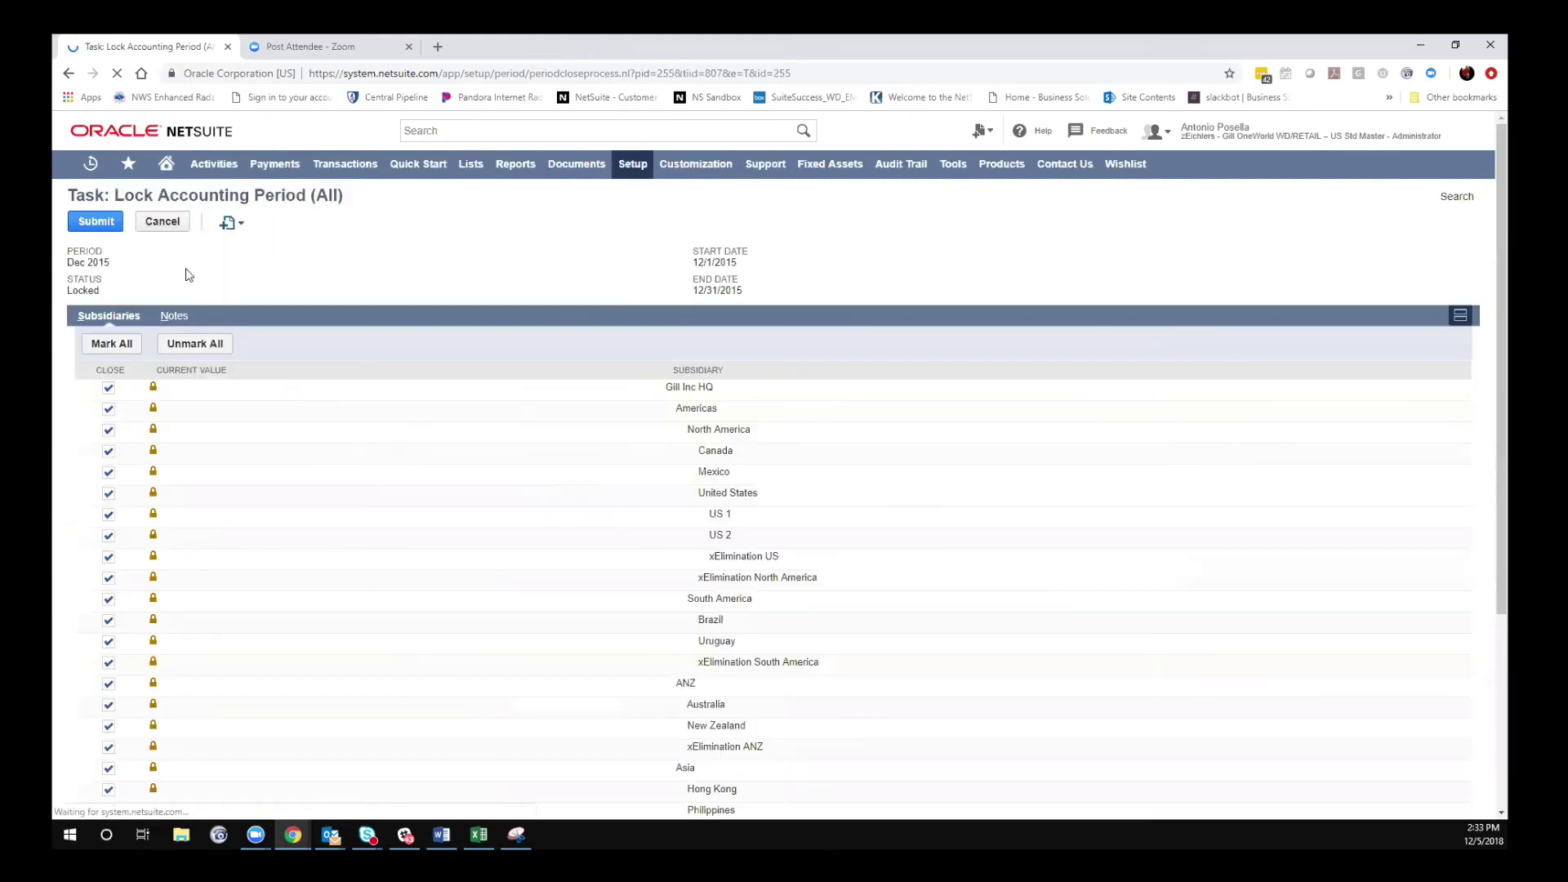
left_click(175, 347)
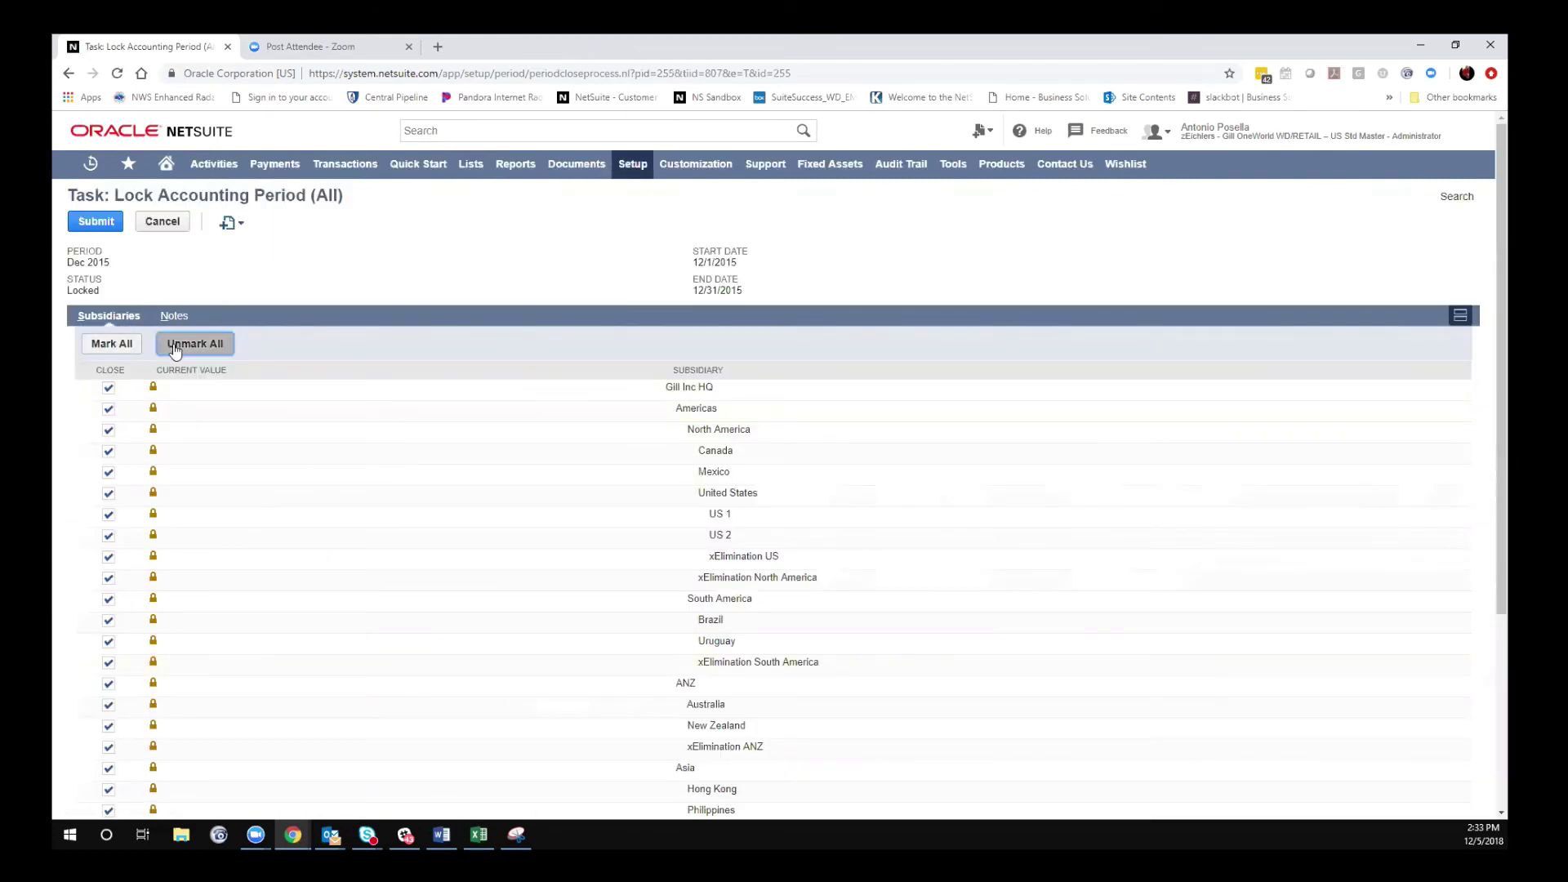
left_click(109, 389)
left_click(109, 408)
left_click(109, 408)
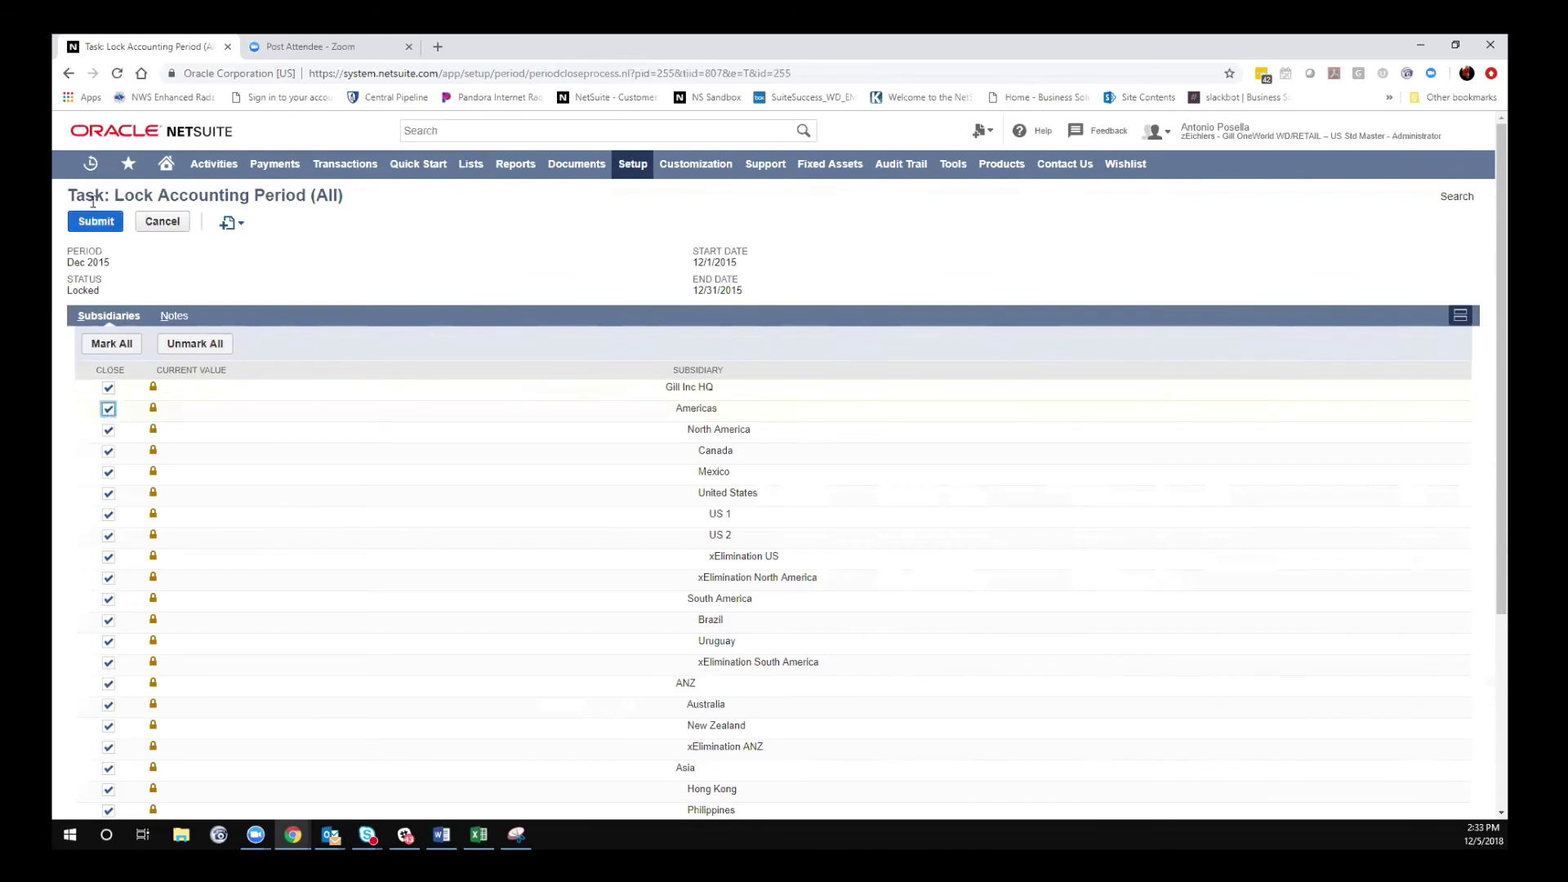
left_click(163, 221)
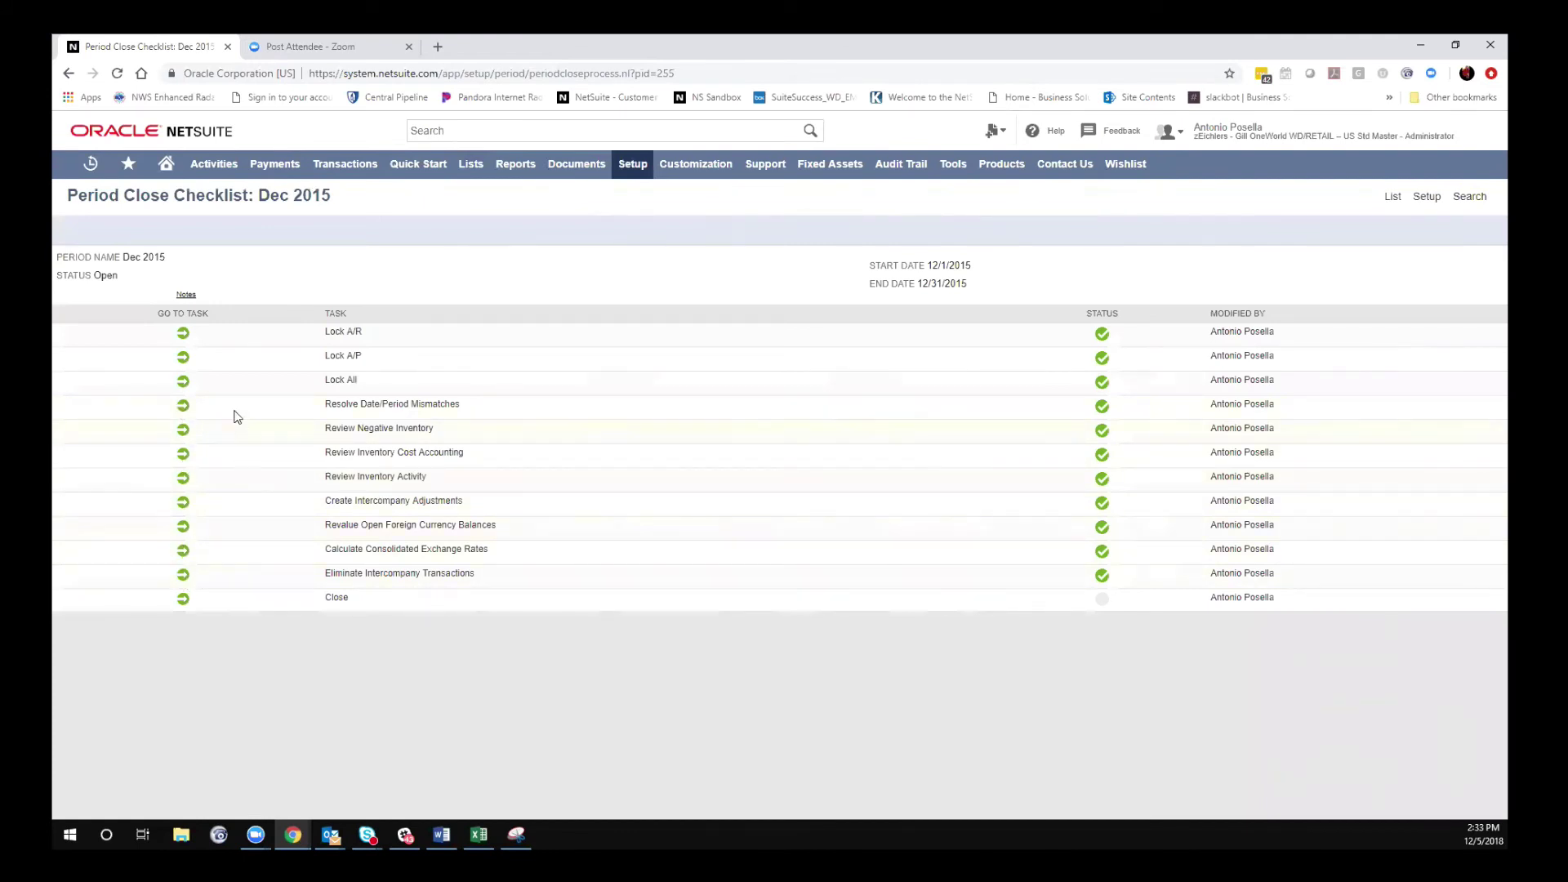
- Close the Dec 2015 accounting period again through its Close task and show the FY 2016 periods in the accounting periods list
left_click(184, 600)
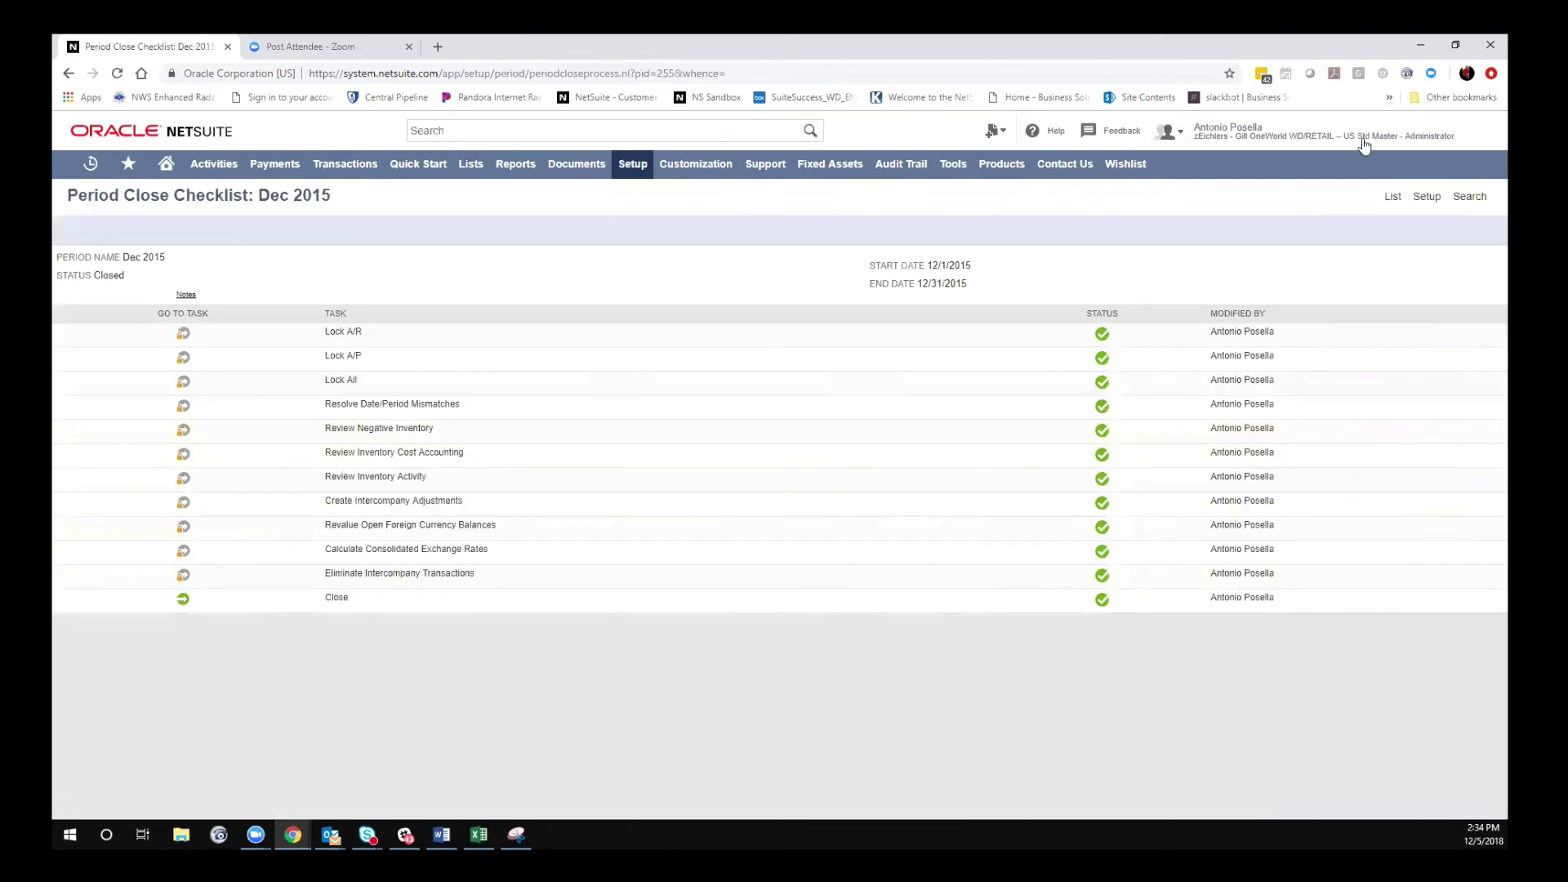
left_click(1390, 198)
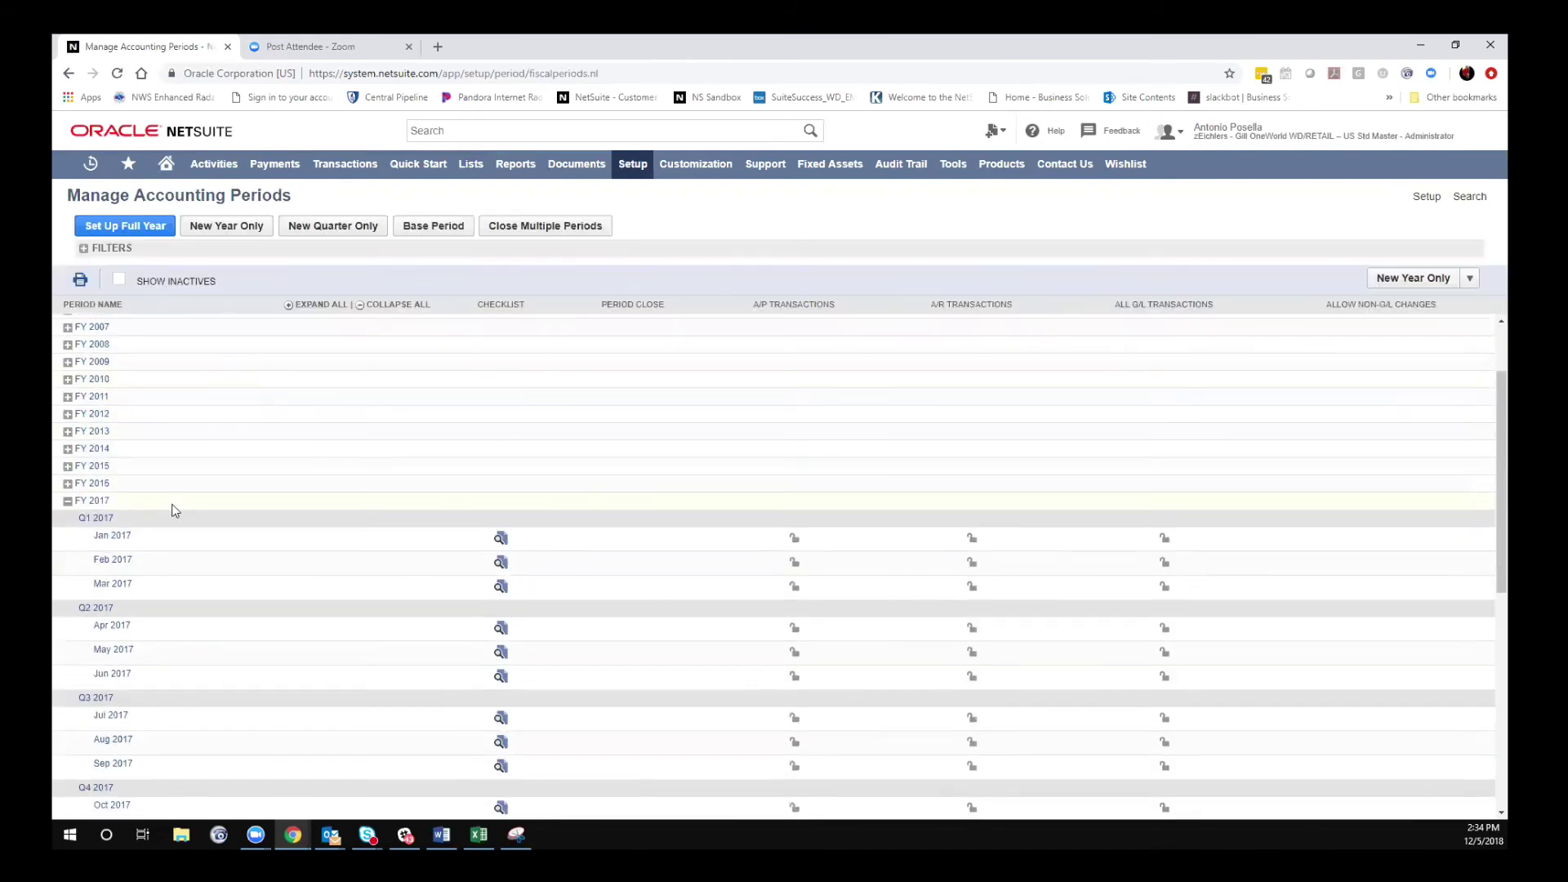
left_click(68, 483)
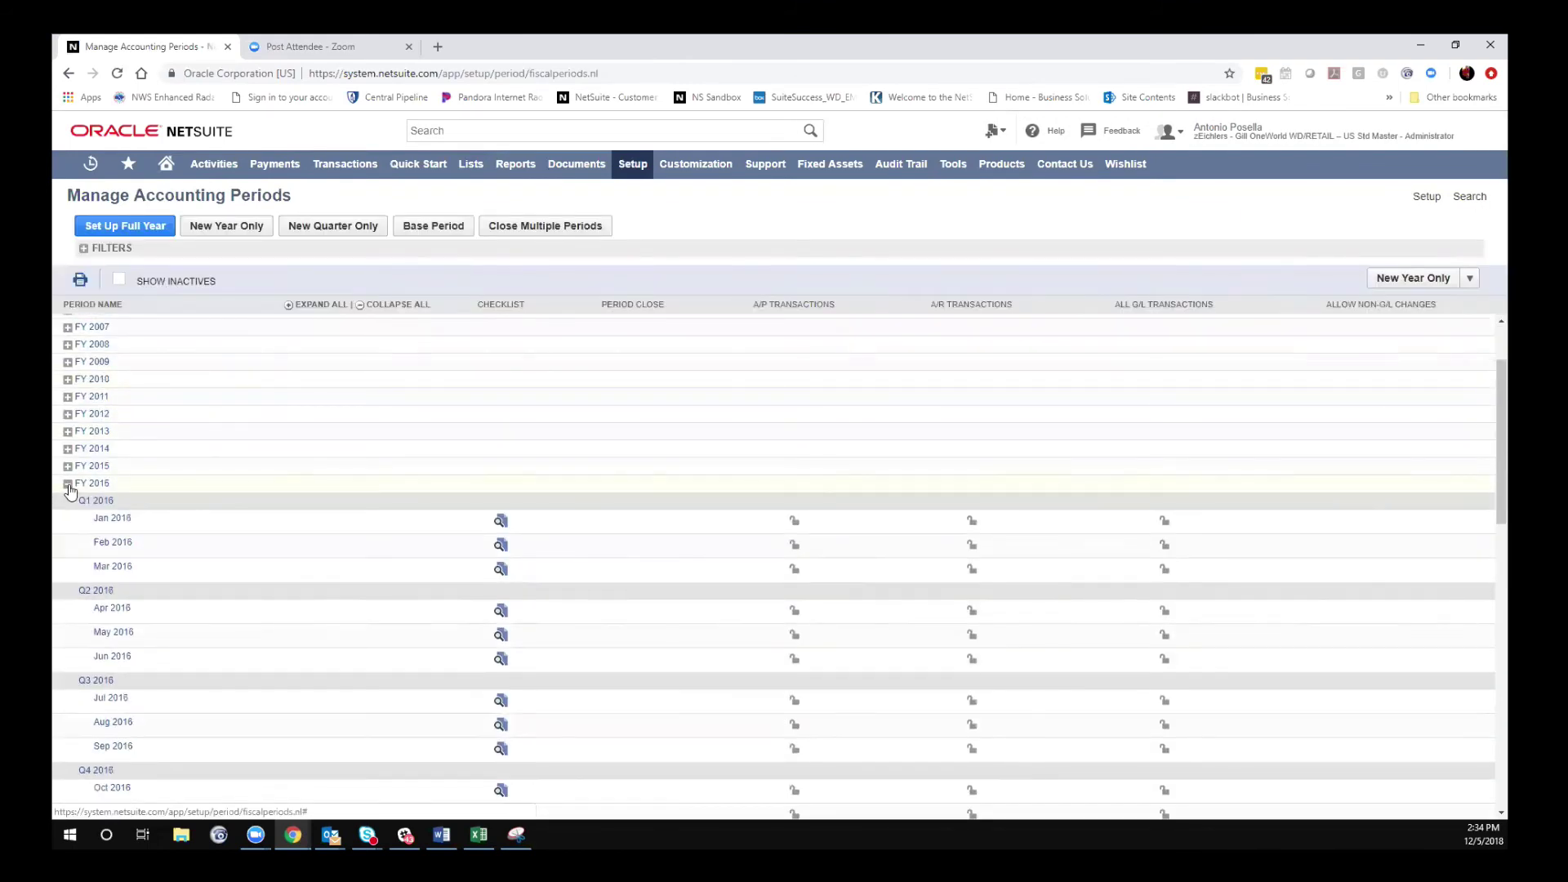
scroll(294, 588, "down", 3)
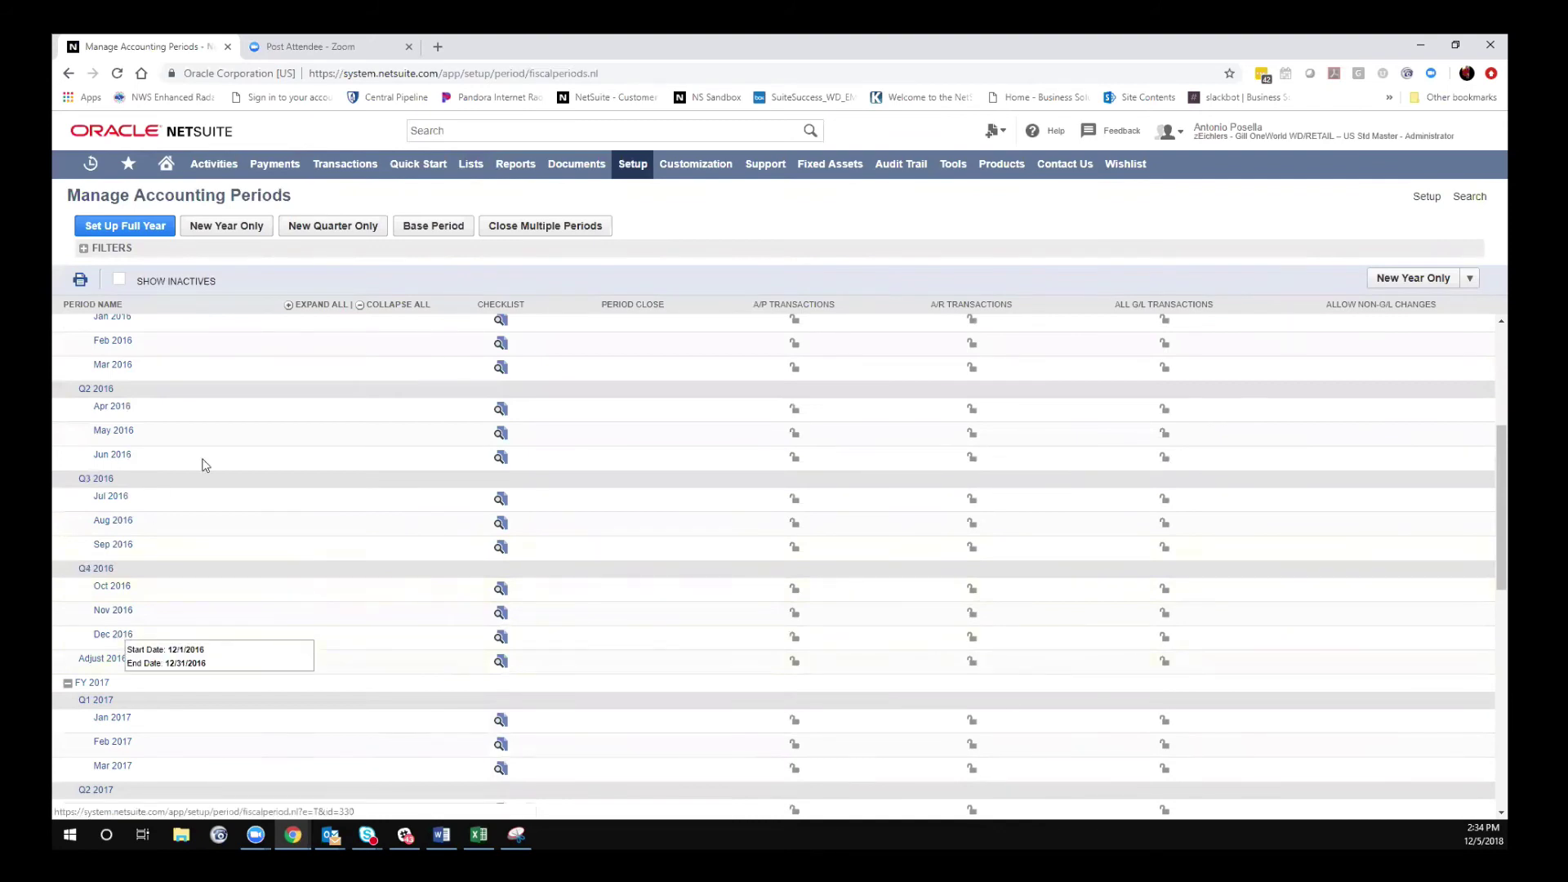
scroll(371, 441, "up", 2)
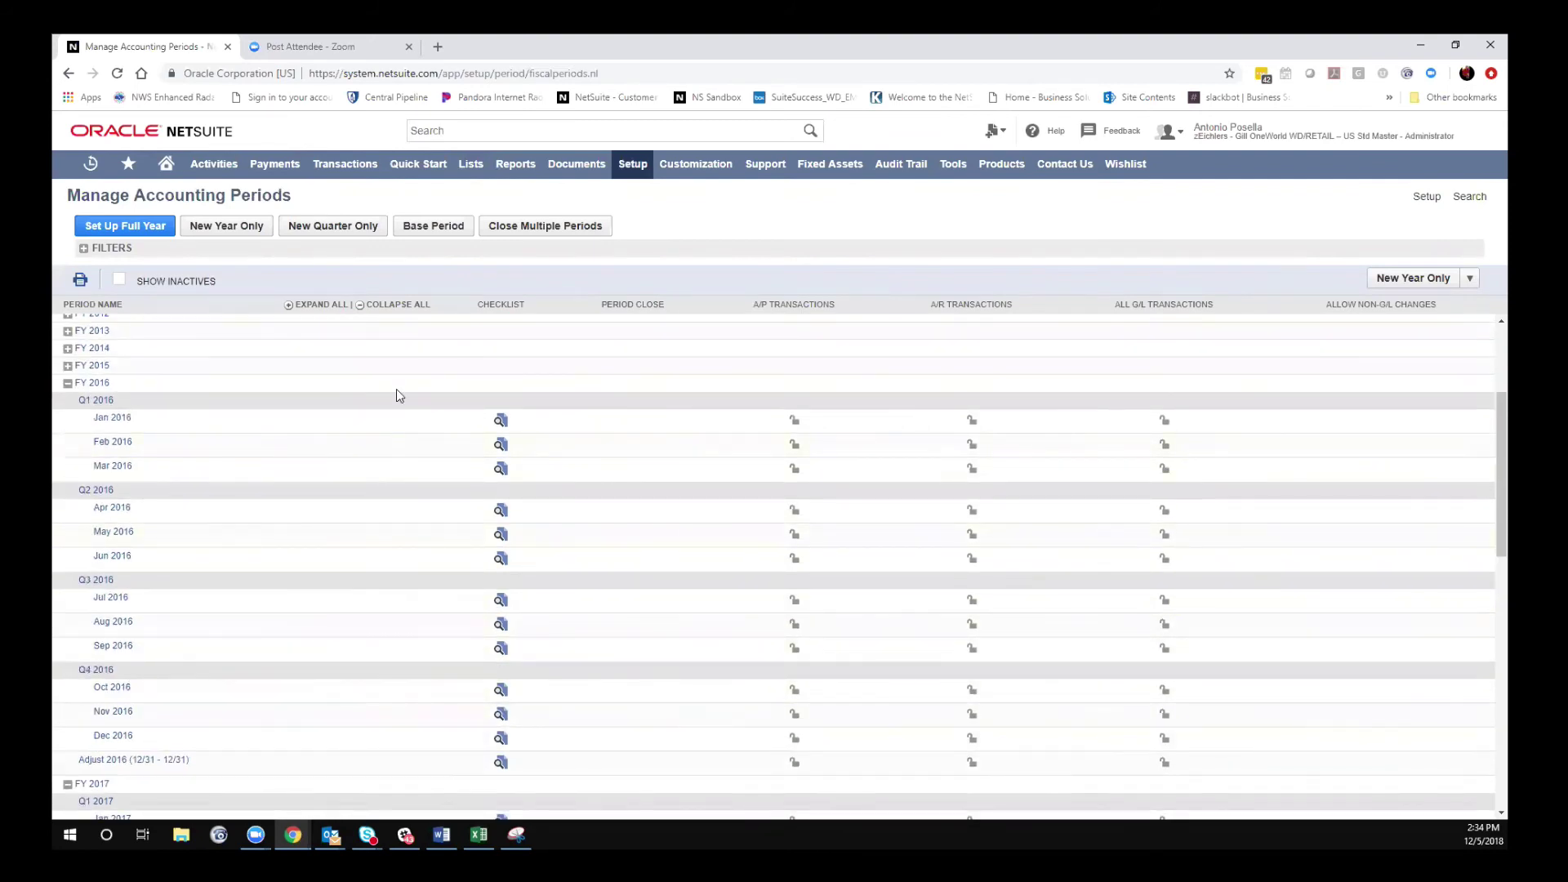
- Close Dec 2016 and all previous periods together with Close Multiple Periods, accepting the omission of the Period Close Checklist
left_click(544, 226)
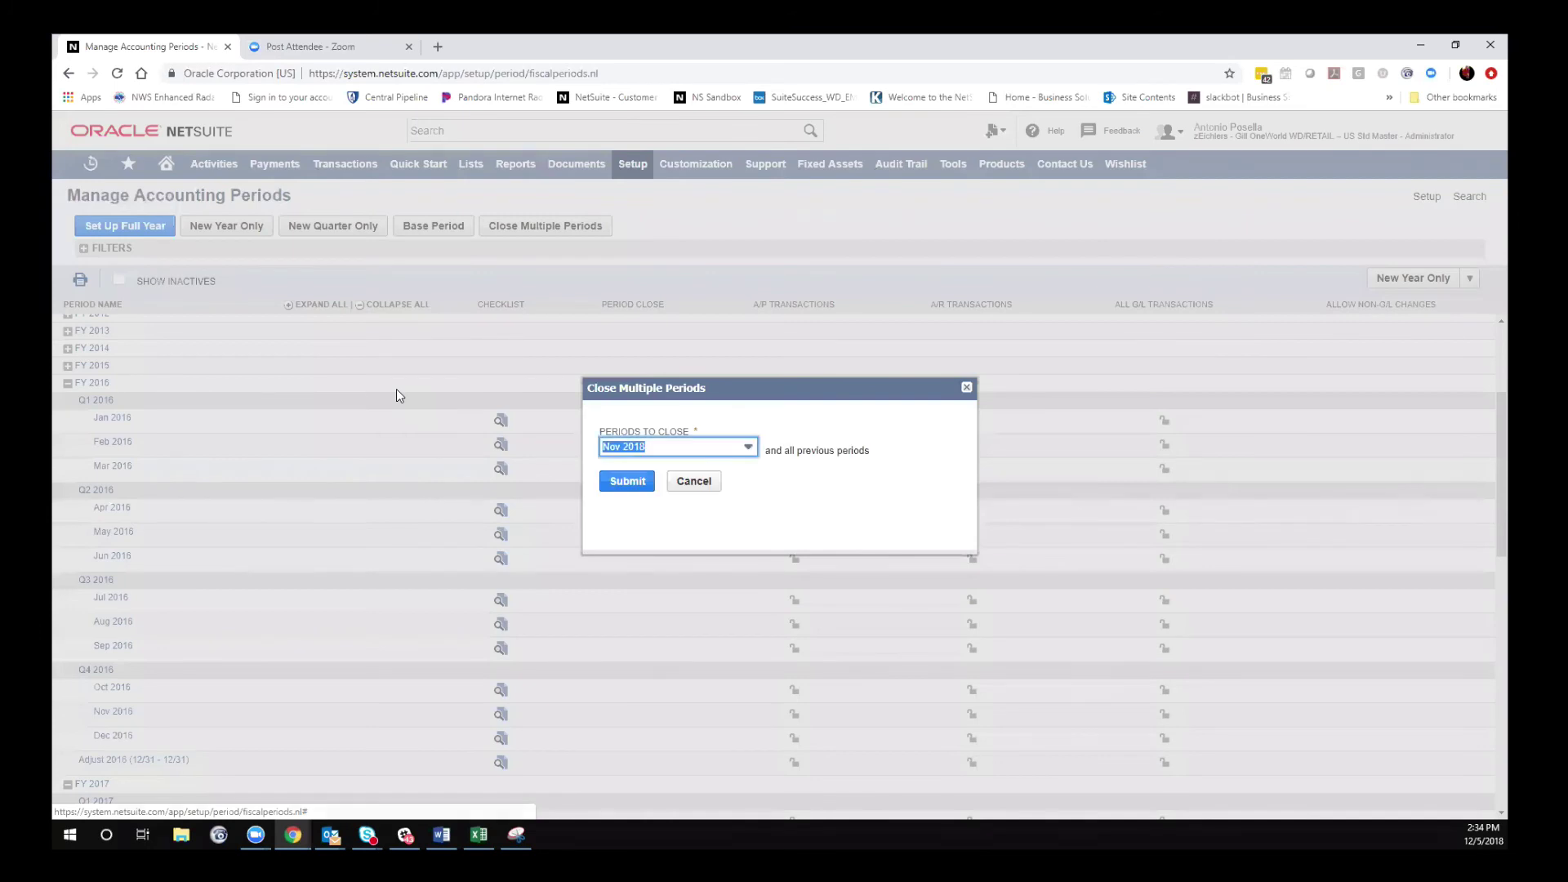
key("Up")
key("Up")
key("Up")
key("Up")
key("Up")
key("Up")
key("Up")
key("Up")
key("Up")
key("Up")
key("Up")
key("Up")
key("Up")
key("Up")
key("Up")
key("Up")
key("Up")
key("Up")
key("Up")
key("Up")
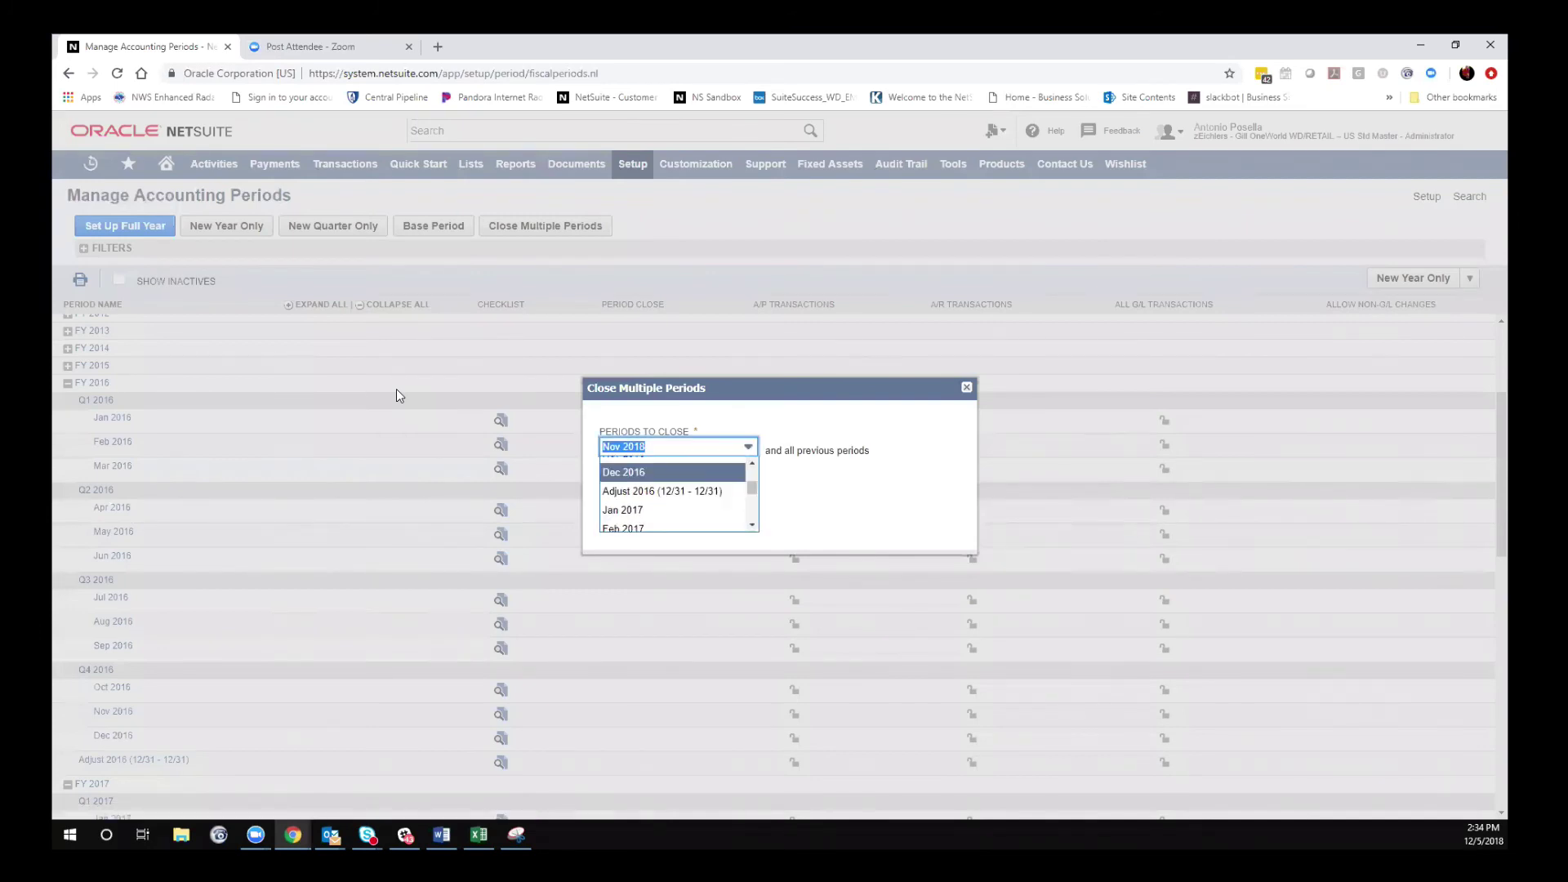
key("Return")
key("Tab")
key("Return")
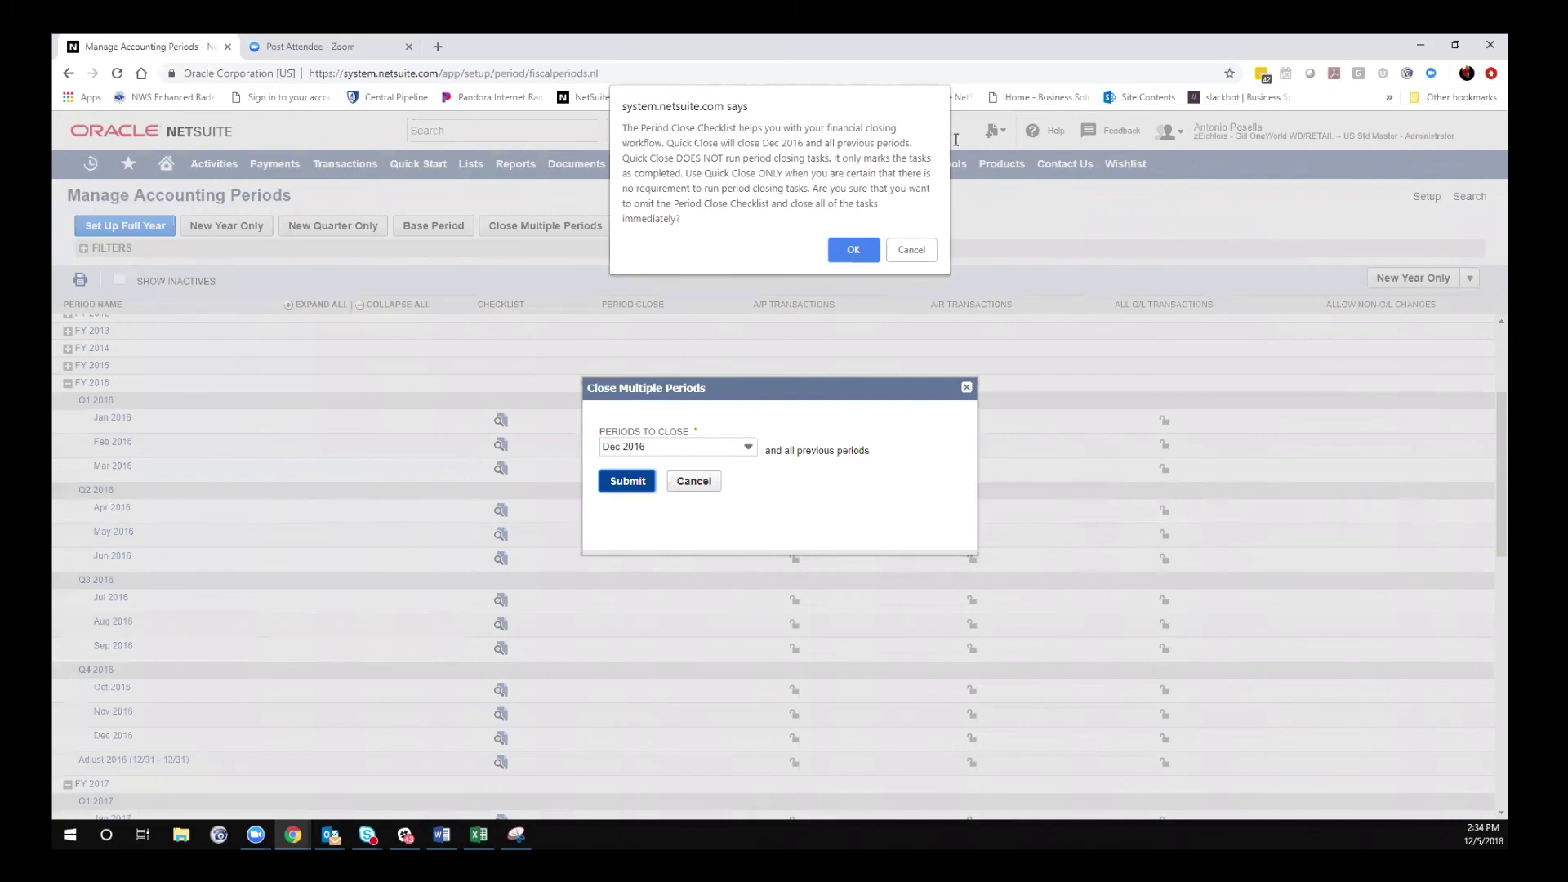
left_click(858, 250)
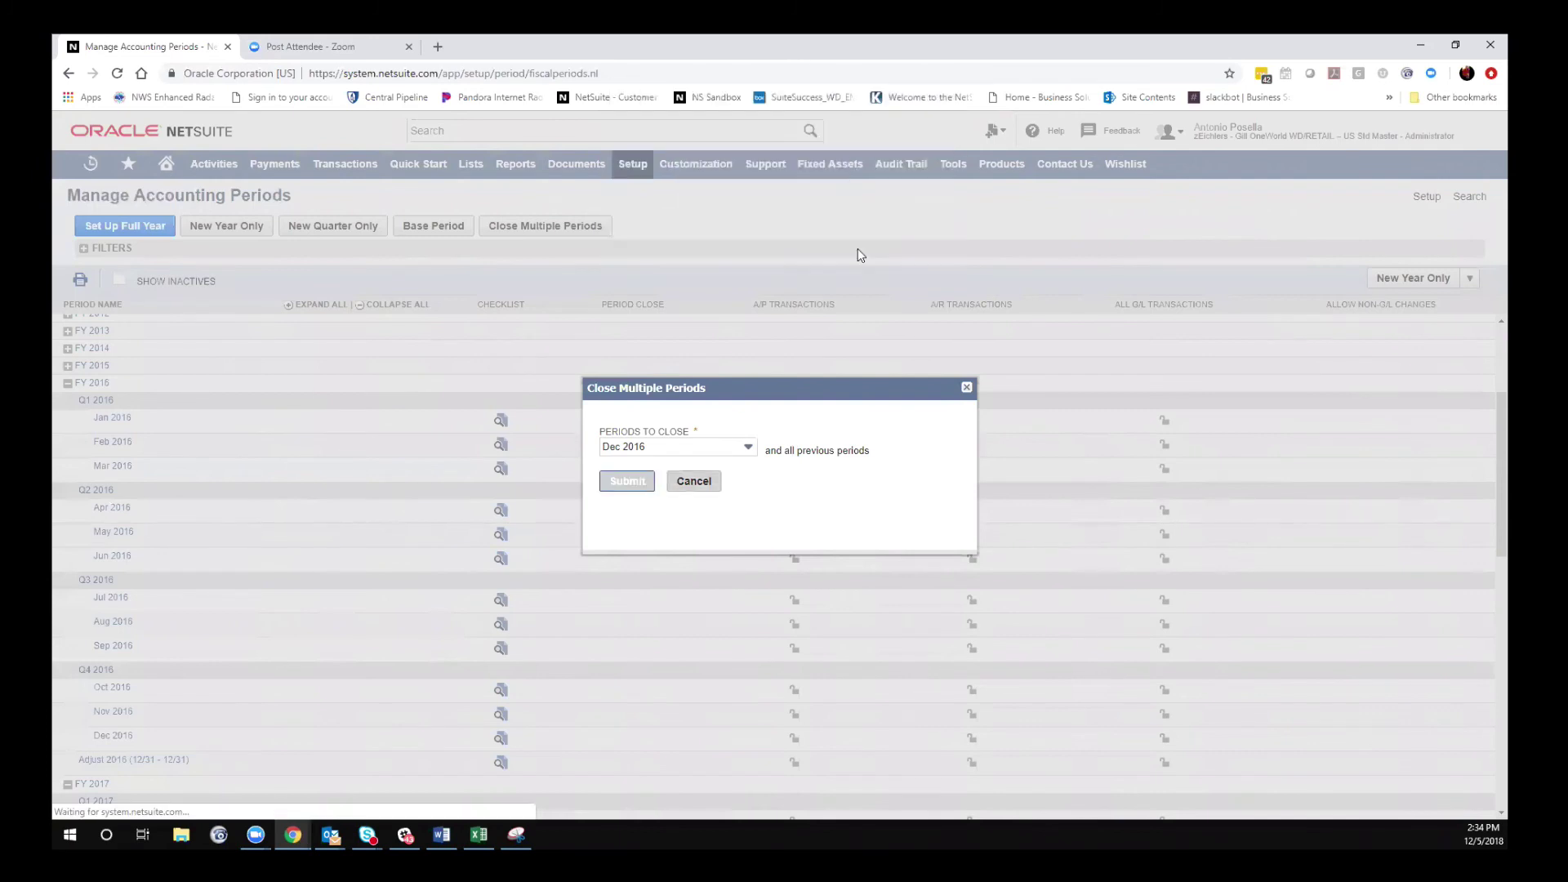